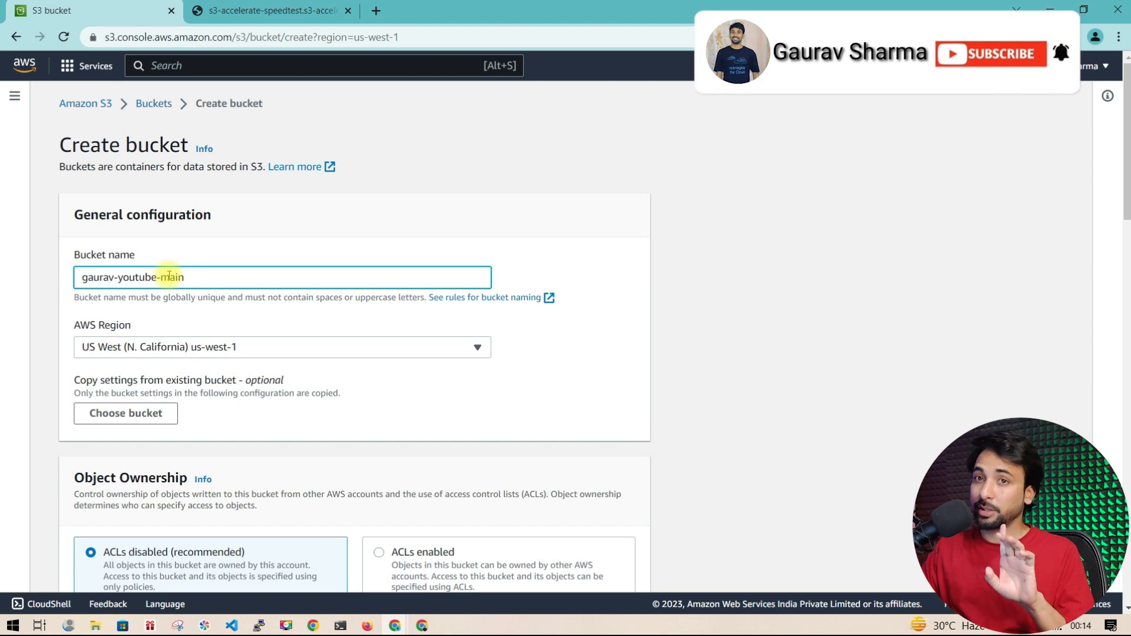
# Step: Create the gaurav-youtube-main bucket in US West (N. California) us-west-1, keeping the remaining default settings
pyautogui.scroll(-10, 199, 255)
pyautogui.scroll(-15, 198, 255)
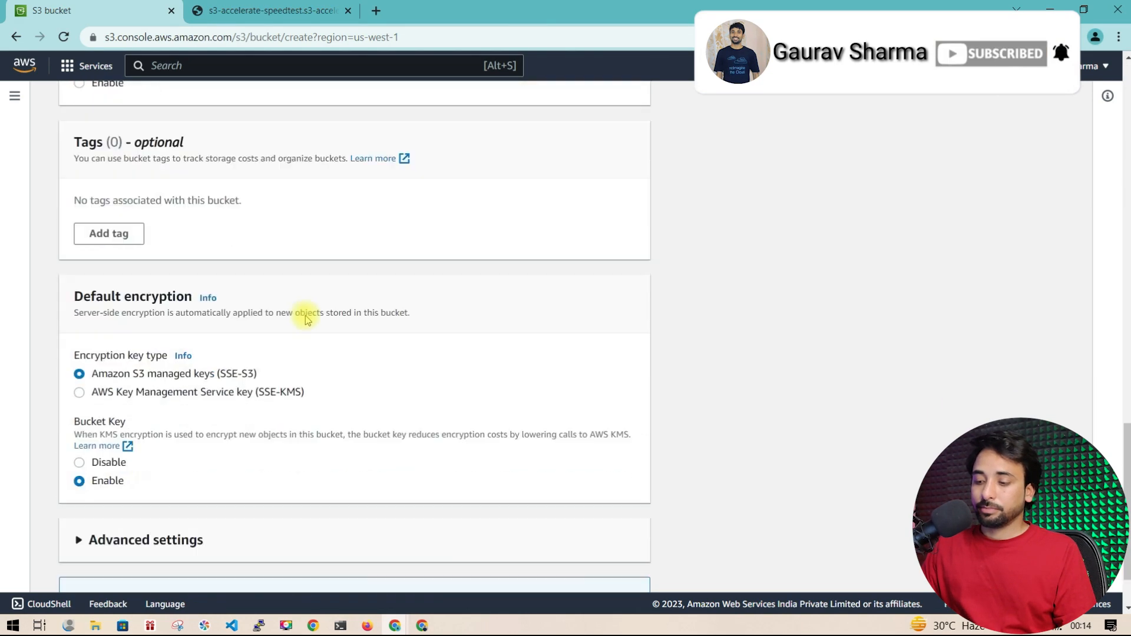
pyautogui.click(580, 566)
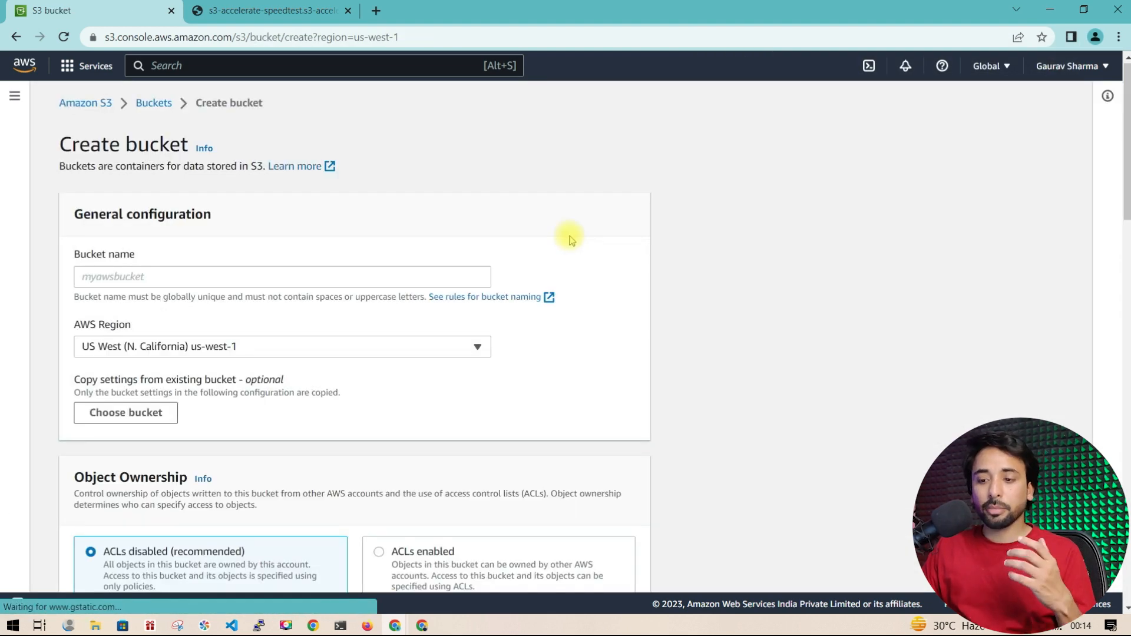
# Step: Create another bucket named gaurav-youtube-replica in US West (N. California) us-west-1 with the default settings
pyautogui.click(116, 279)
pyautogui.write('gaurav-youtube-replica')
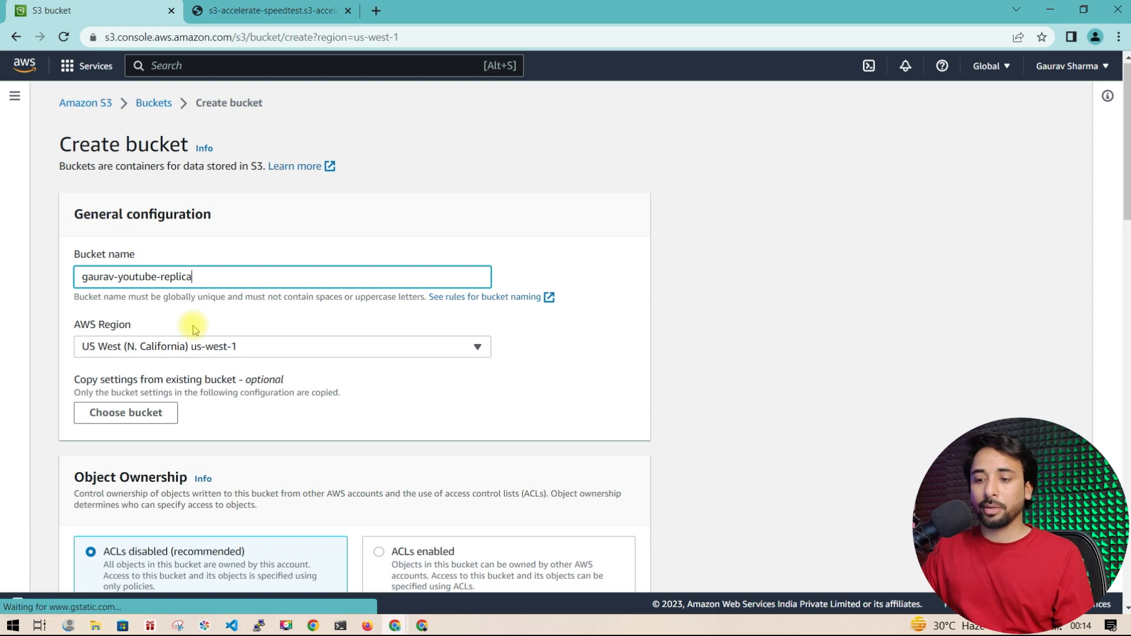
pyautogui.scroll(-20, 196, 330)
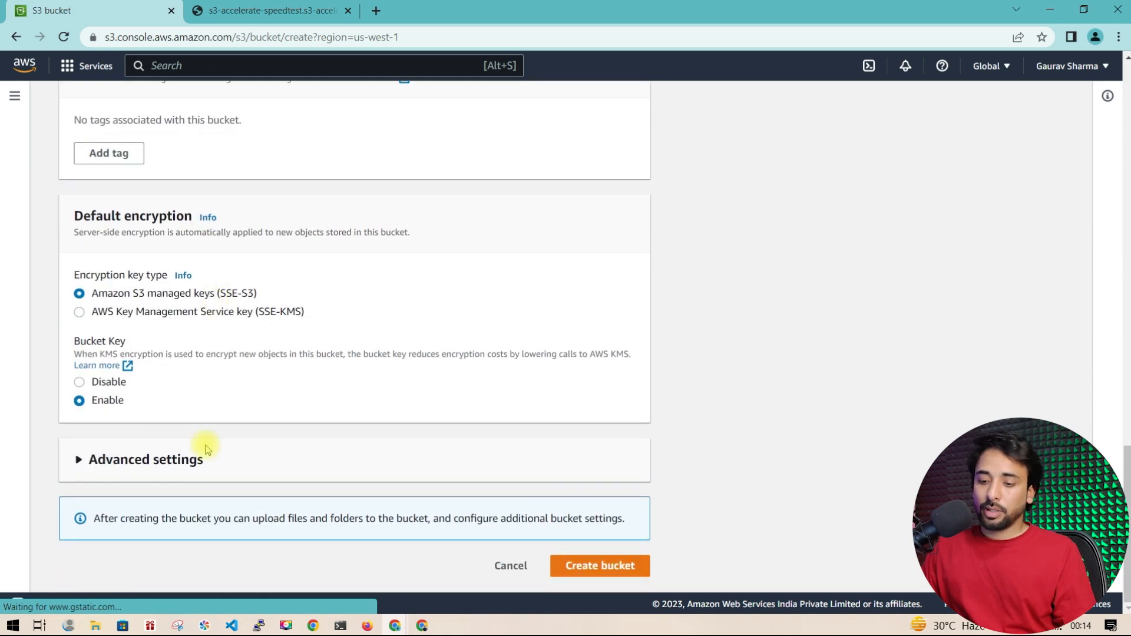
pyautogui.click(596, 572)
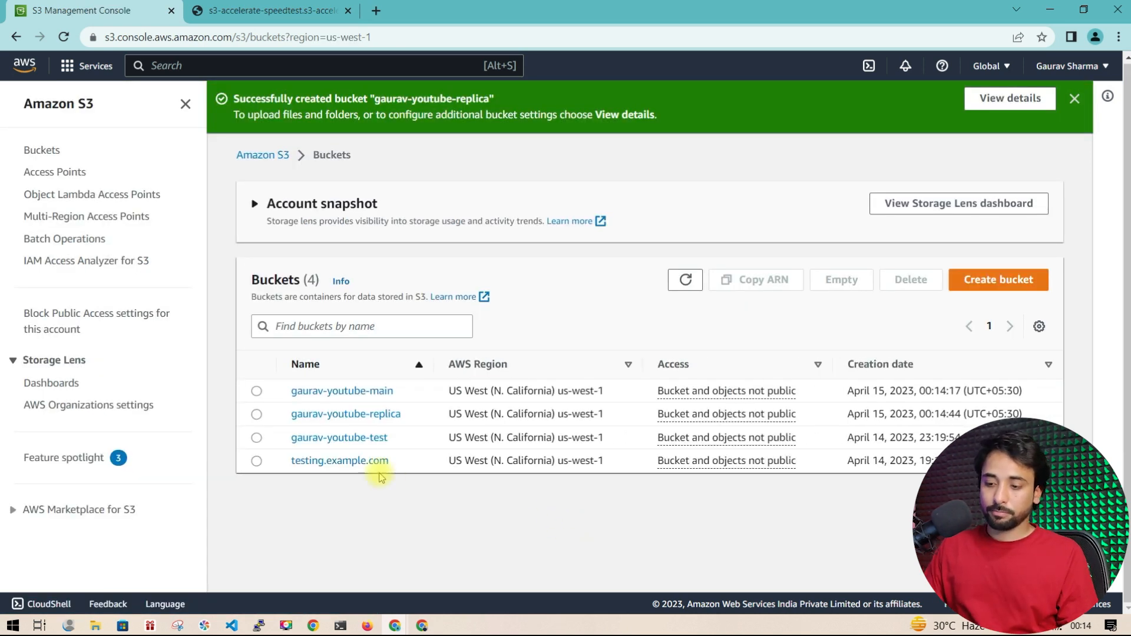
# Step: Upload the file 3.png to the gaurav-youtube-main bucket and close the upload status page
pyautogui.click(342, 391)
pyautogui.click(1000, 321)
pyautogui.click(510, 285)
pyautogui.moveTo(267, 505); pyautogui.dragTo(570, 294)
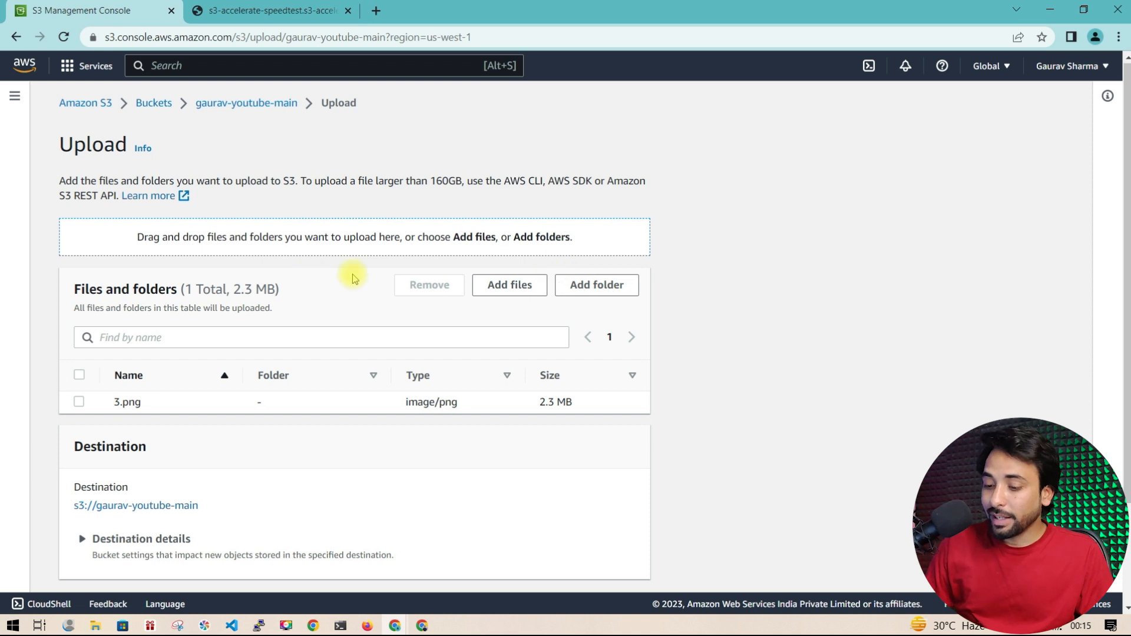
pyautogui.scroll(-2, 354, 274)
pyautogui.click(617, 566)
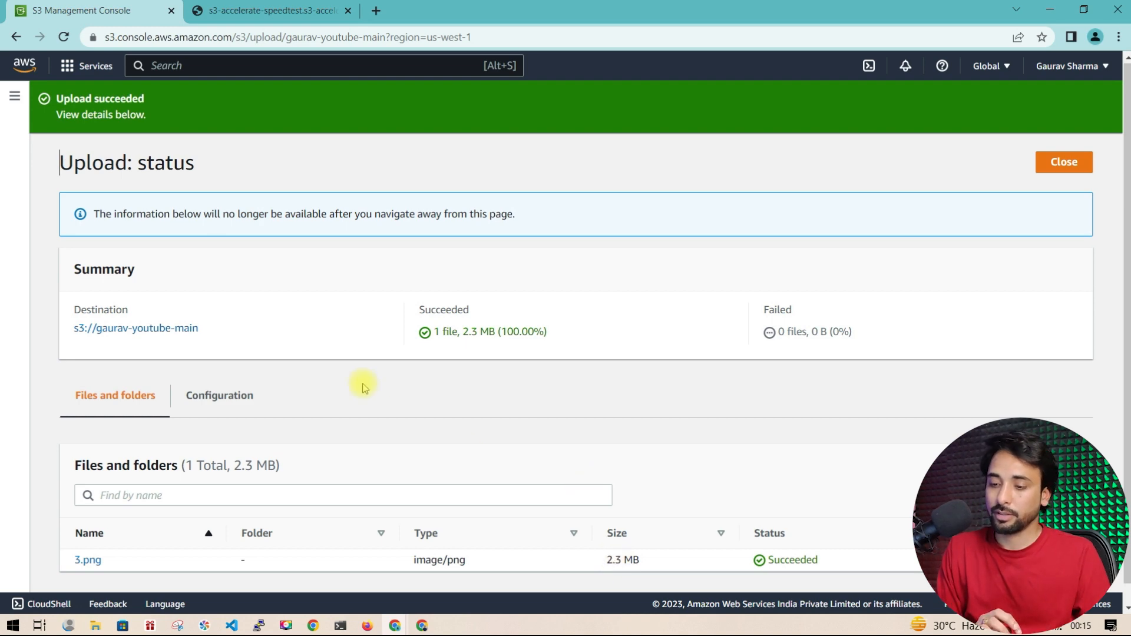
pyautogui.scroll(-1, 363, 386)
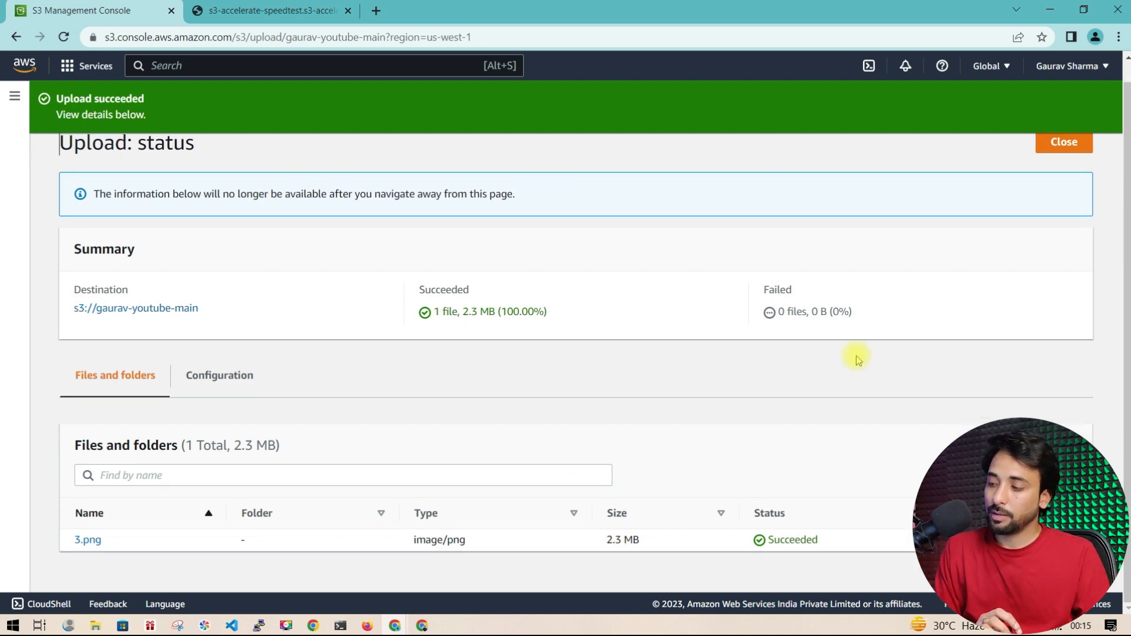
pyautogui.click(1064, 142)
# Step: Open the gaurav-youtube-main and gaurav-youtube-replica buckets from the bucket list in separate browser tabs and view the objects in each
pyautogui.click(154, 103)
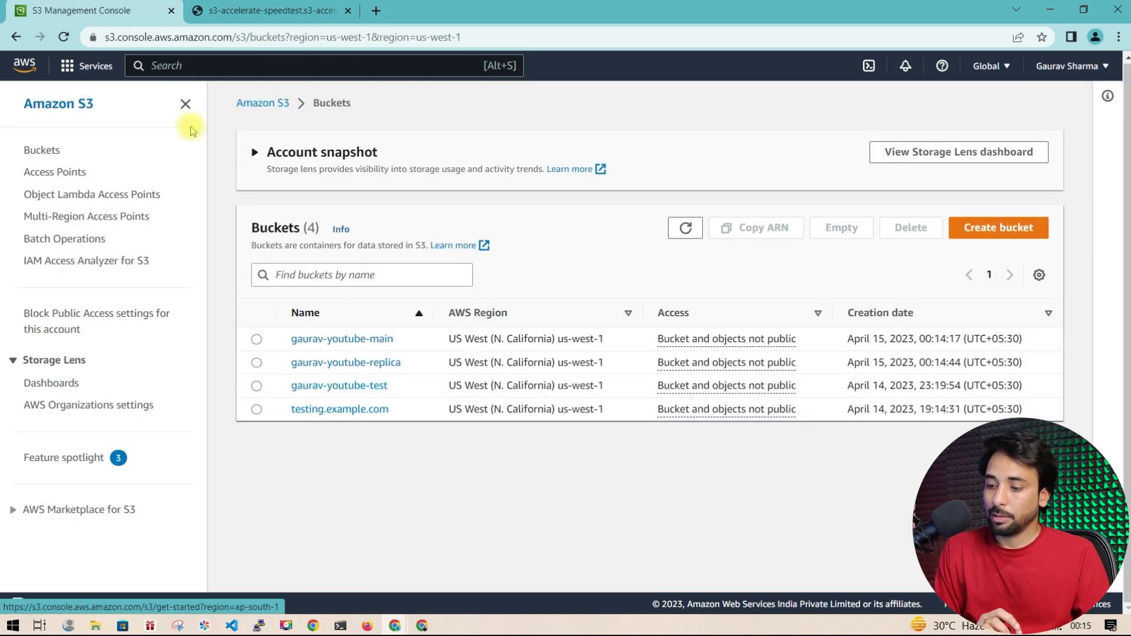
pyautogui.middleClick(356, 341)
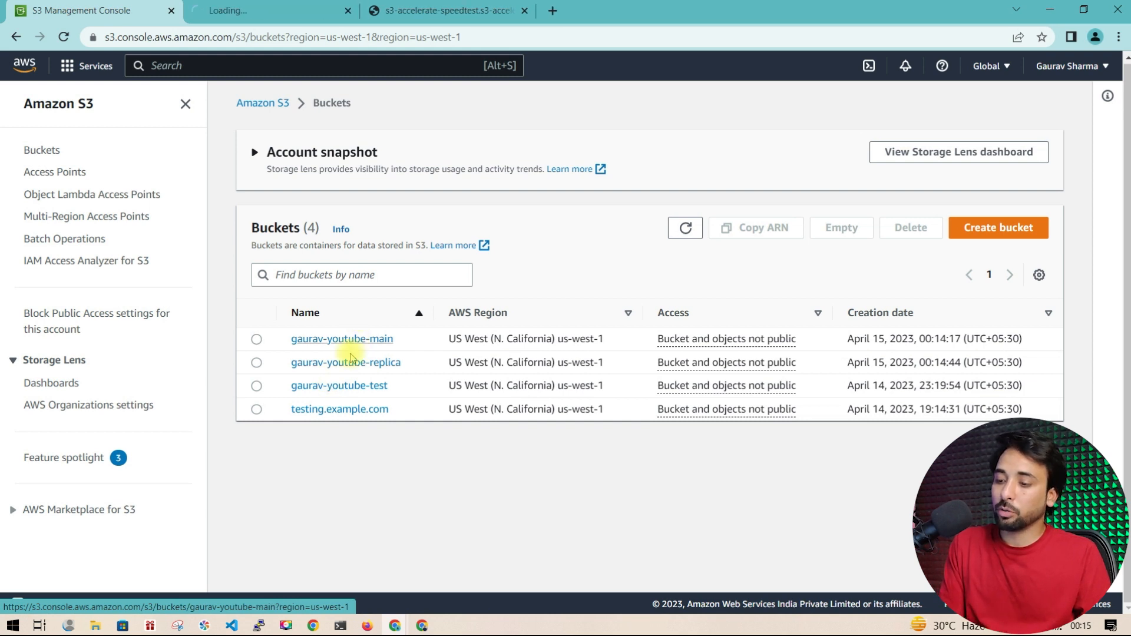
pyautogui.middleClick(344, 367)
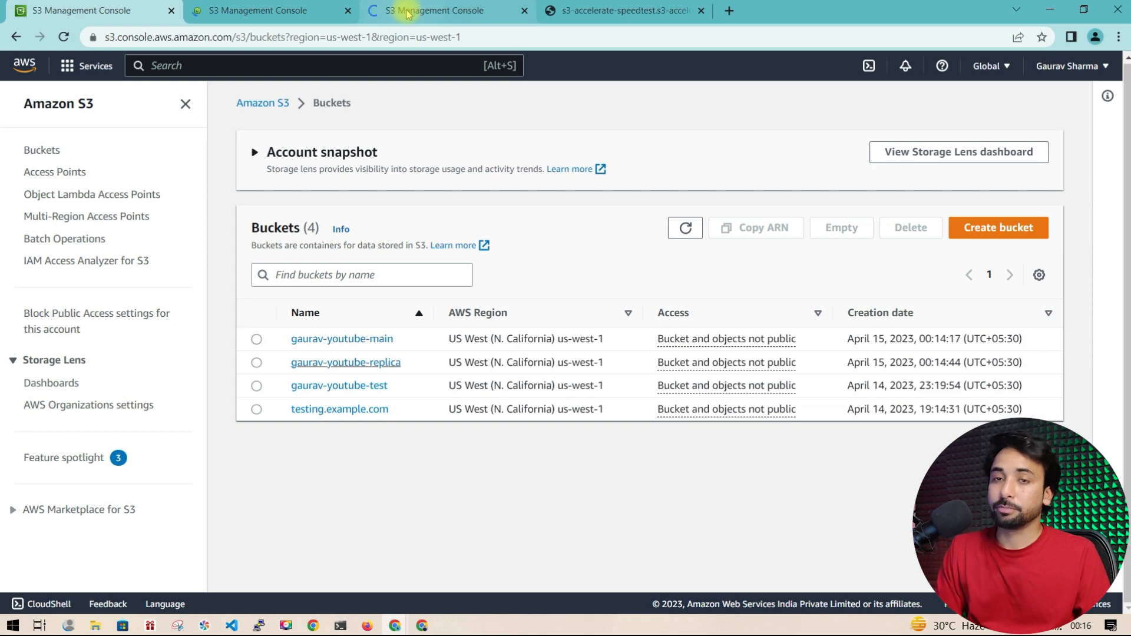
pyautogui.click(277, 11)
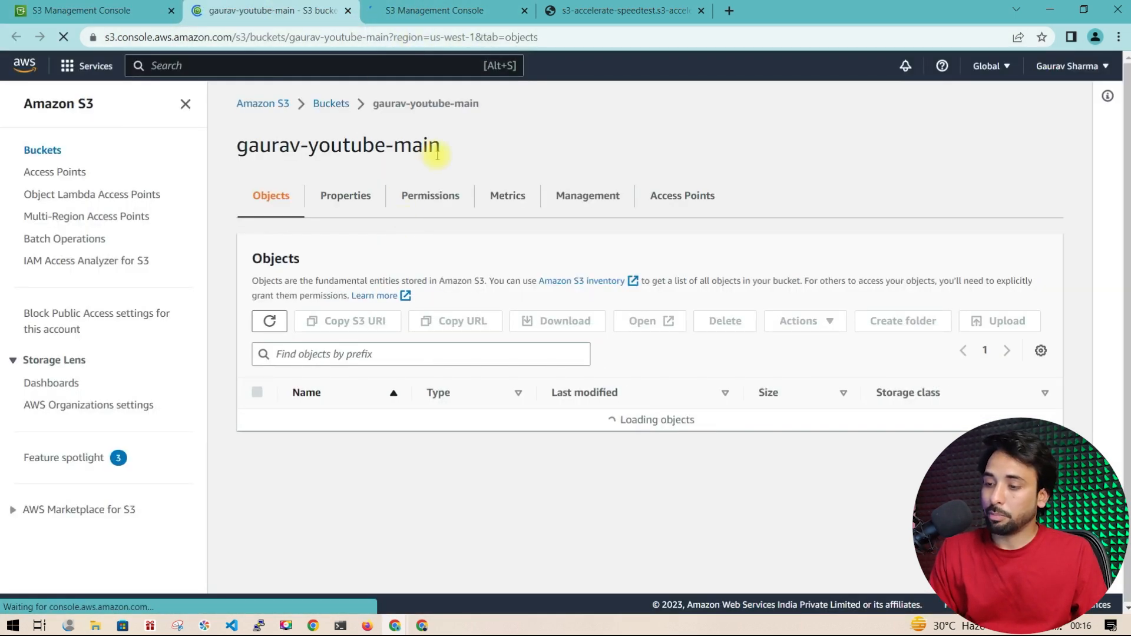
pyautogui.moveTo(440, 147); pyautogui.dragTo(248, 148)
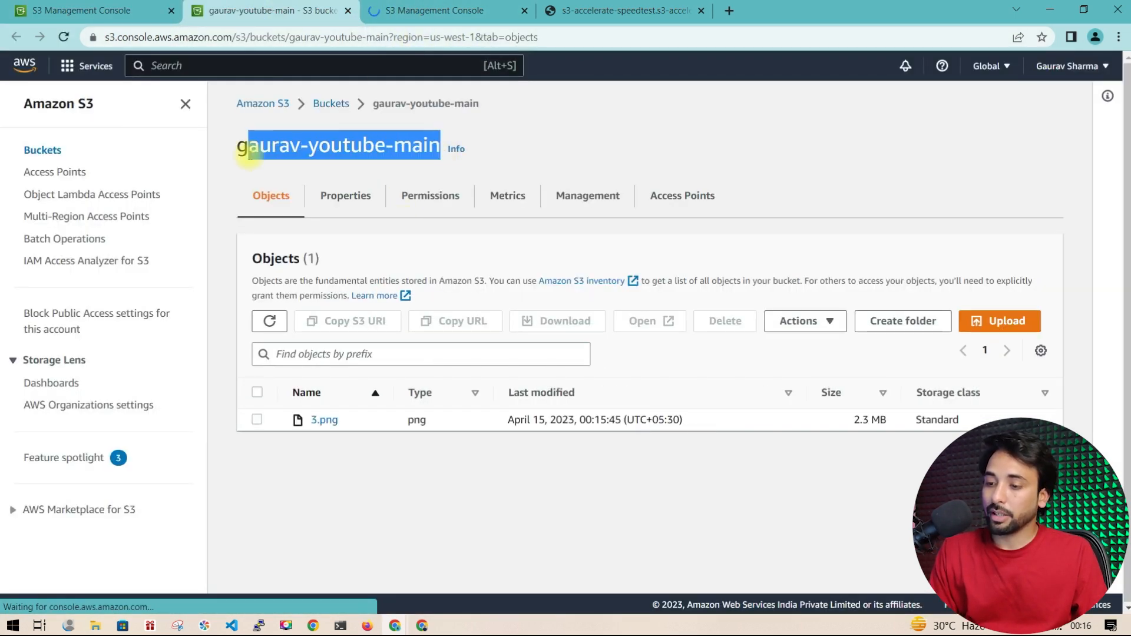
pyautogui.click(439, 6)
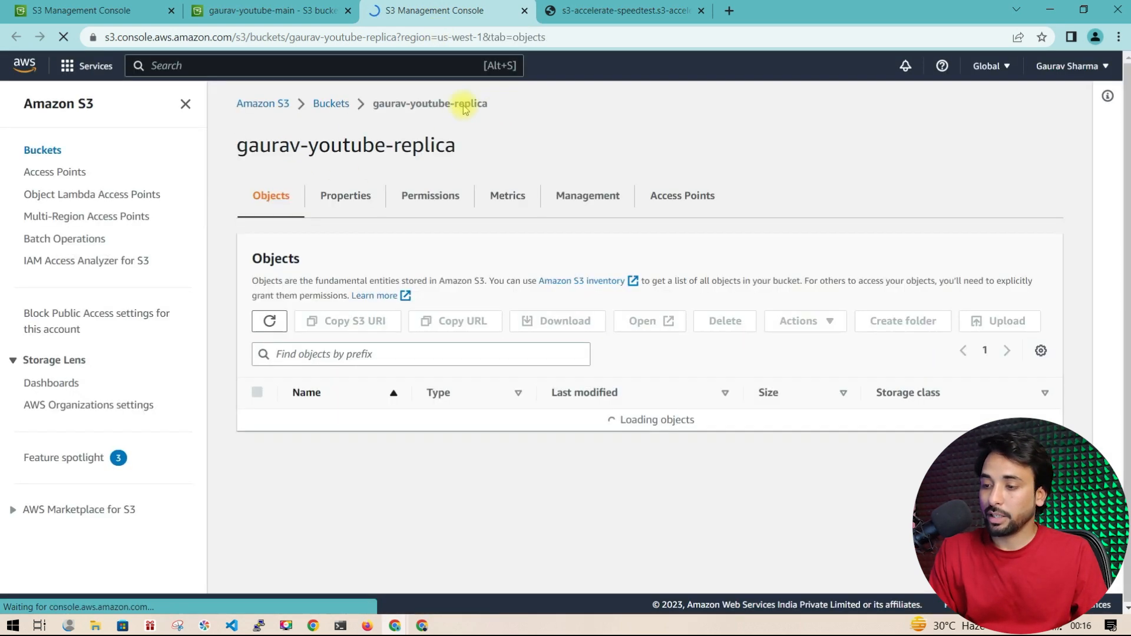
pyautogui.moveTo(489, 106); pyautogui.dragTo(373, 111)
pyautogui.moveTo(456, 146); pyautogui.dragTo(249, 147)
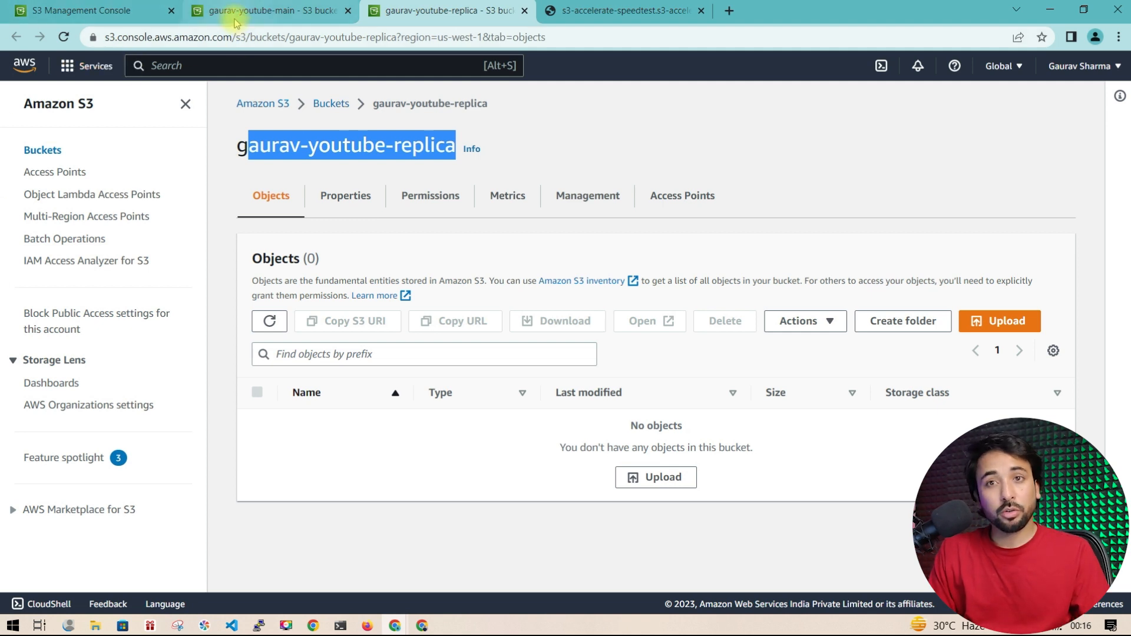
# Step: Start creating a replication rule for the gaurav-youtube-main bucket and enable versioning on this source bucket
pyautogui.click(236, 16)
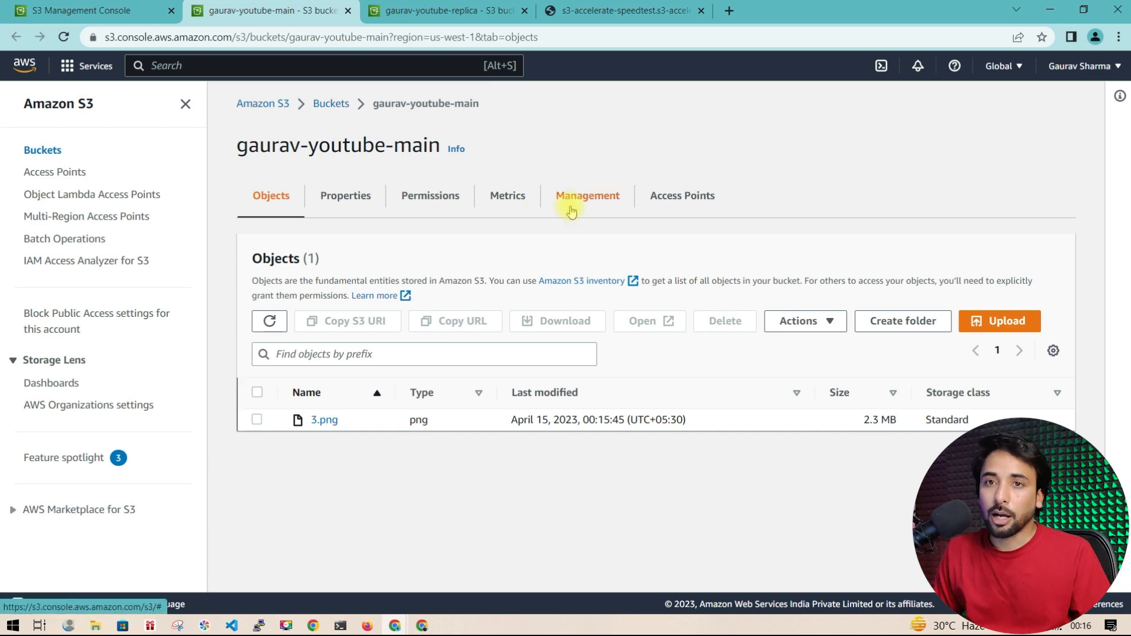
pyautogui.click(571, 203)
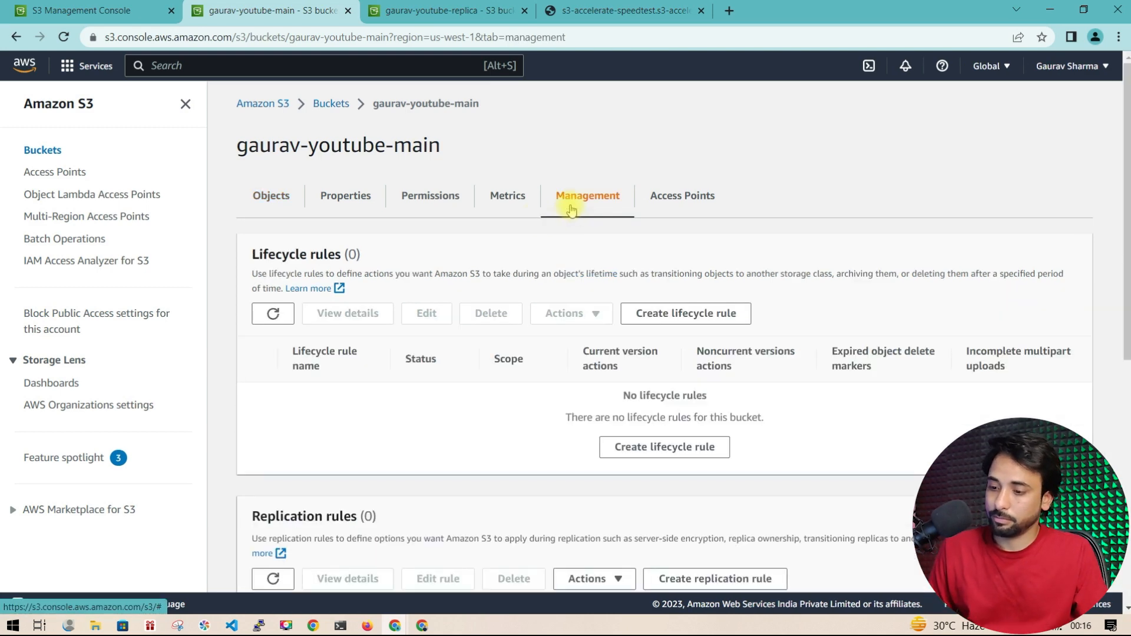
pyautogui.scroll(-3, 556, 285)
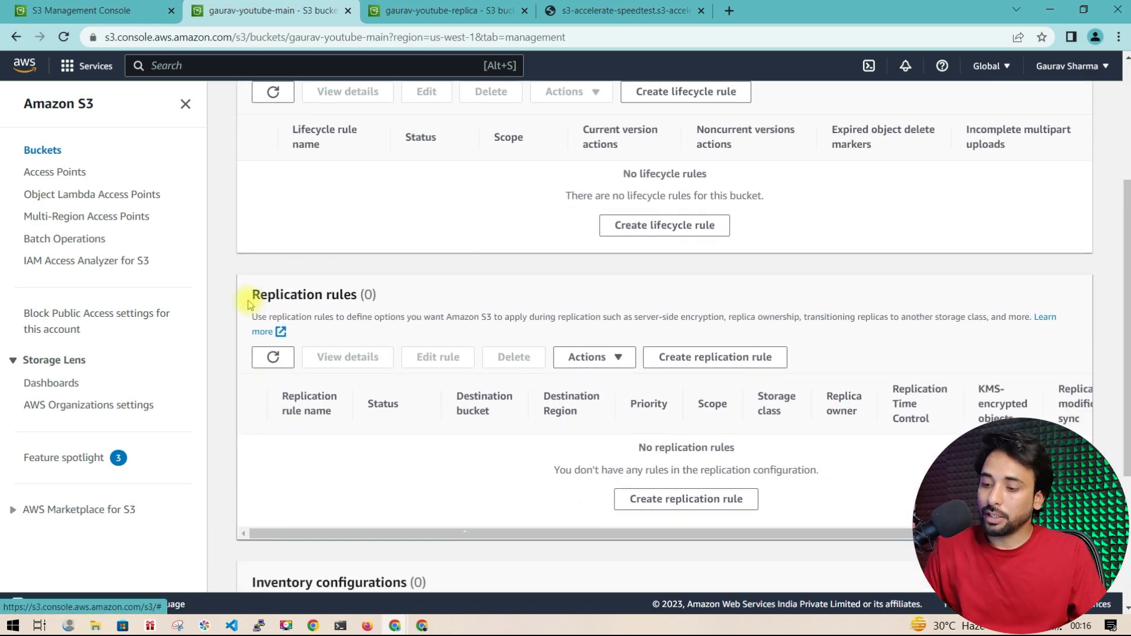
pyautogui.moveTo(249, 304); pyautogui.dragTo(355, 297)
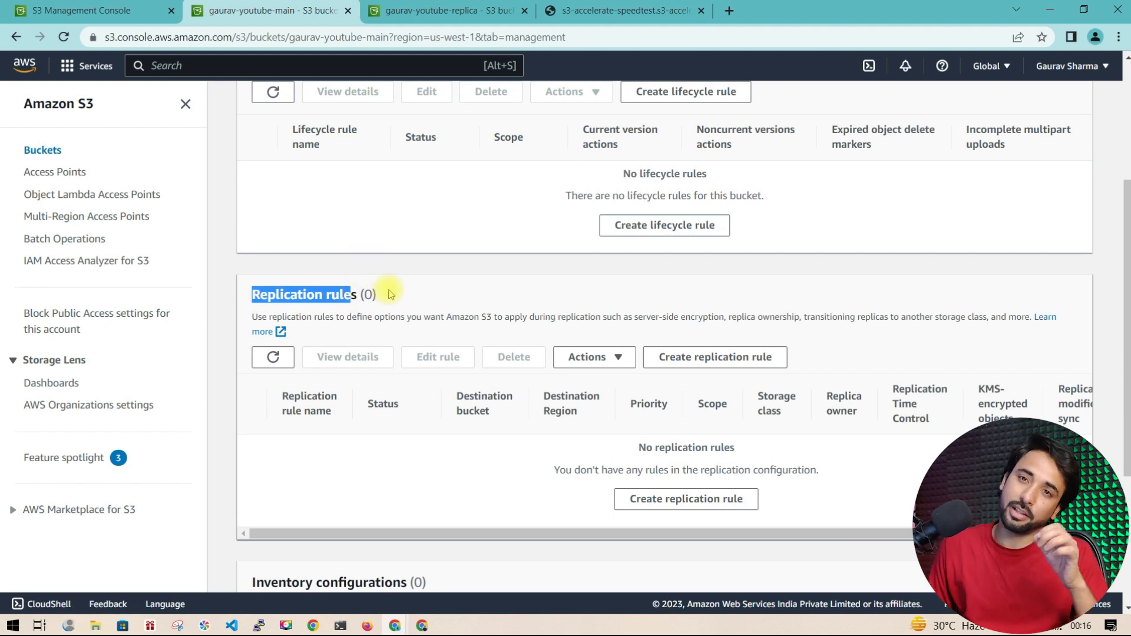
pyautogui.click(679, 356)
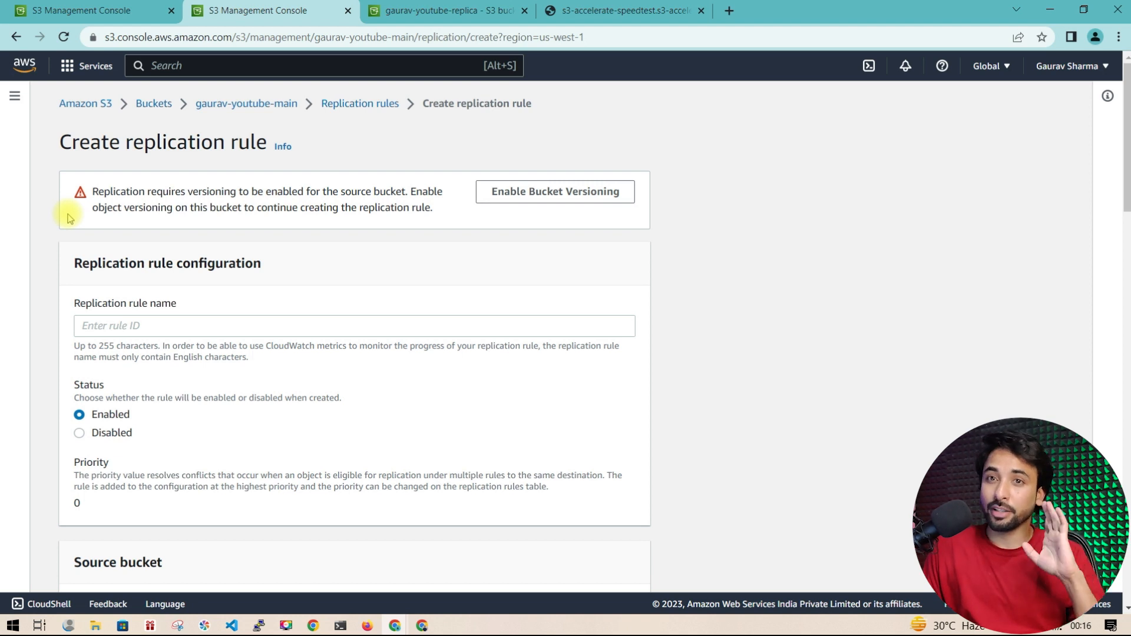
pyautogui.moveTo(91, 191); pyautogui.dragTo(430, 208)
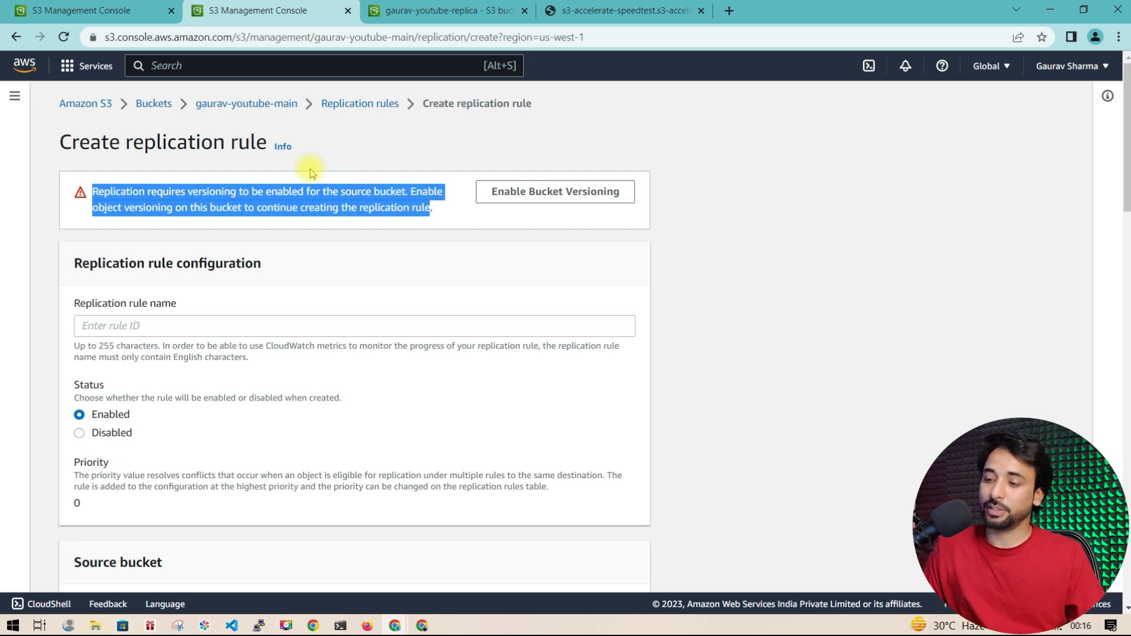
pyautogui.click(498, 191)
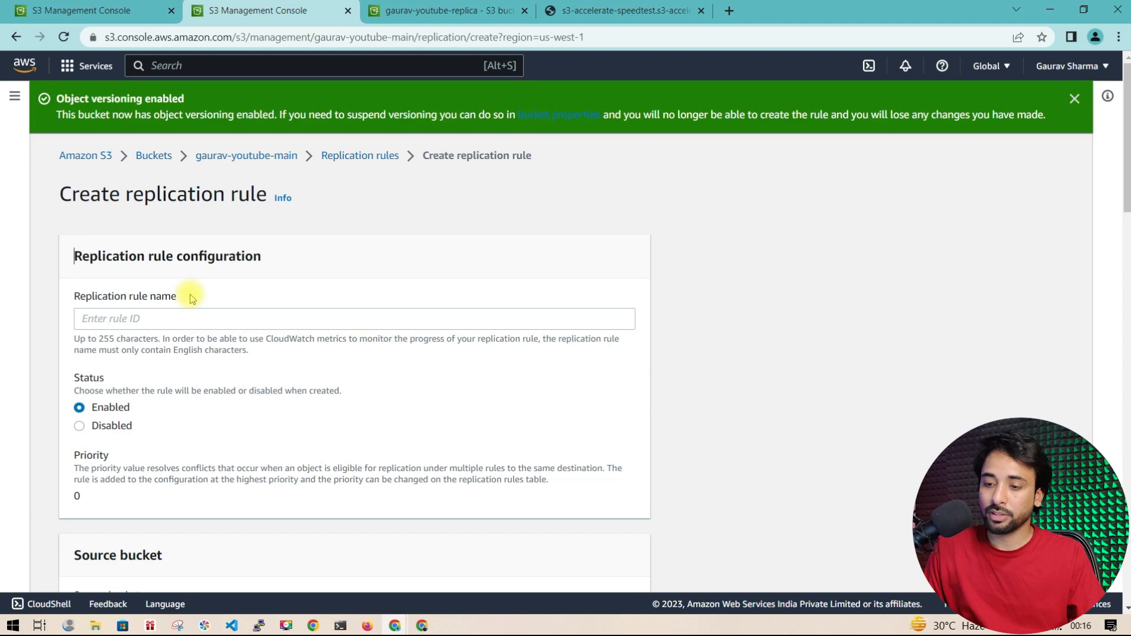
# Step: Check the Bucket Versioning status in the properties of the gaurav-youtube-main bucket
pyautogui.click(235, 157)
pyautogui.click(157, 211)
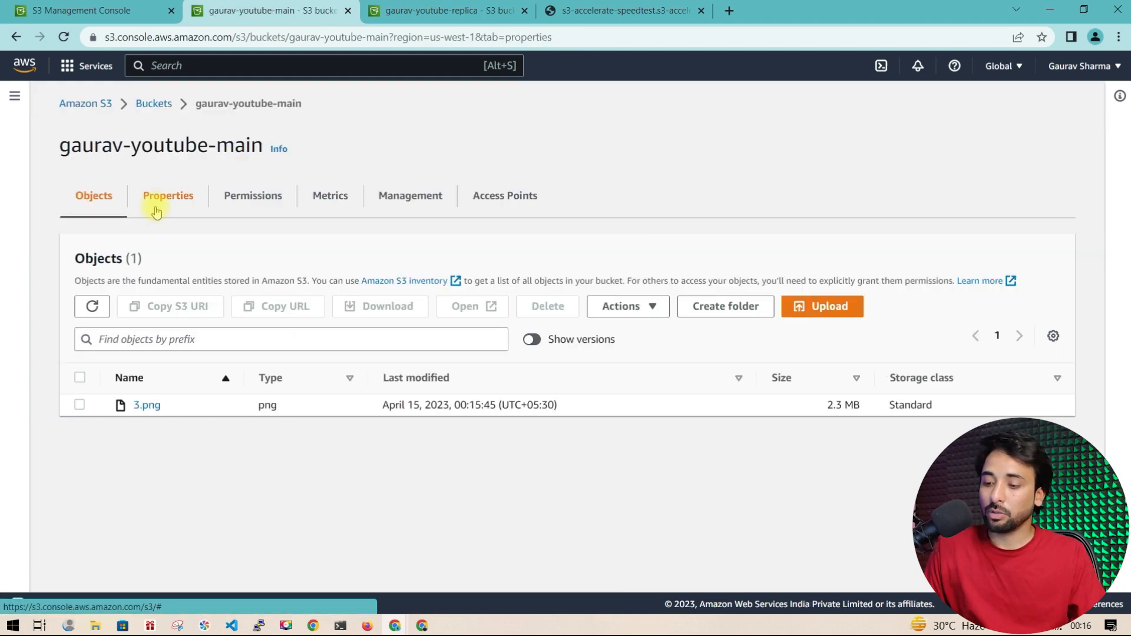
pyautogui.scroll(-15, 139, 425)
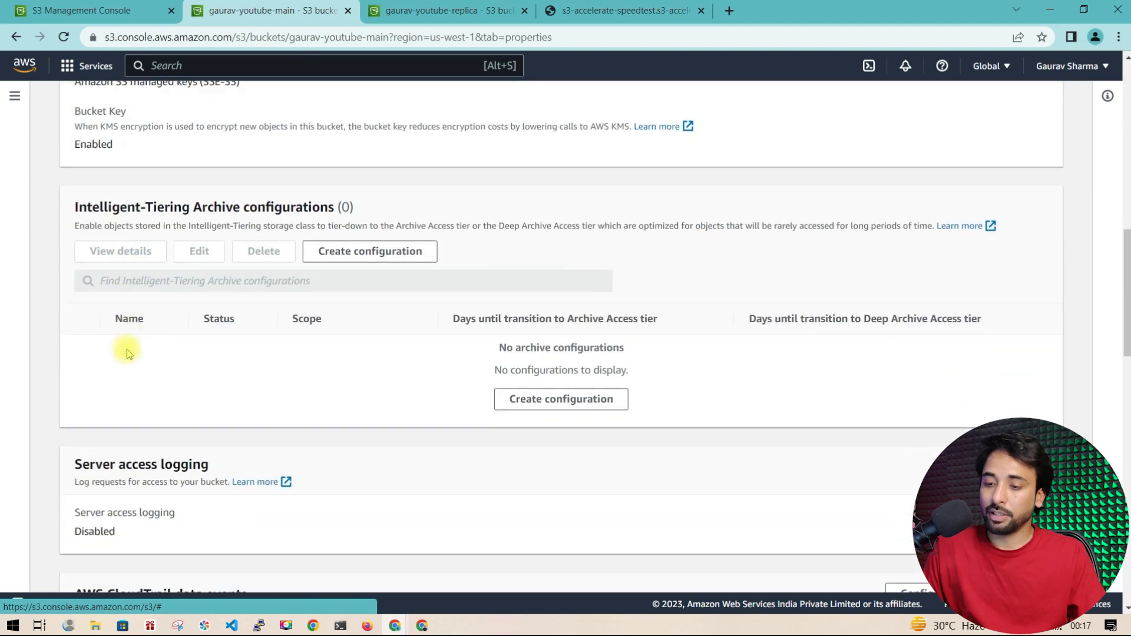
pyautogui.scroll(12, 126, 353)
pyautogui.scroll(-5, 132, 307)
pyautogui.scroll(4, 131, 309)
pyautogui.moveTo(73, 309); pyautogui.dragTo(224, 304)
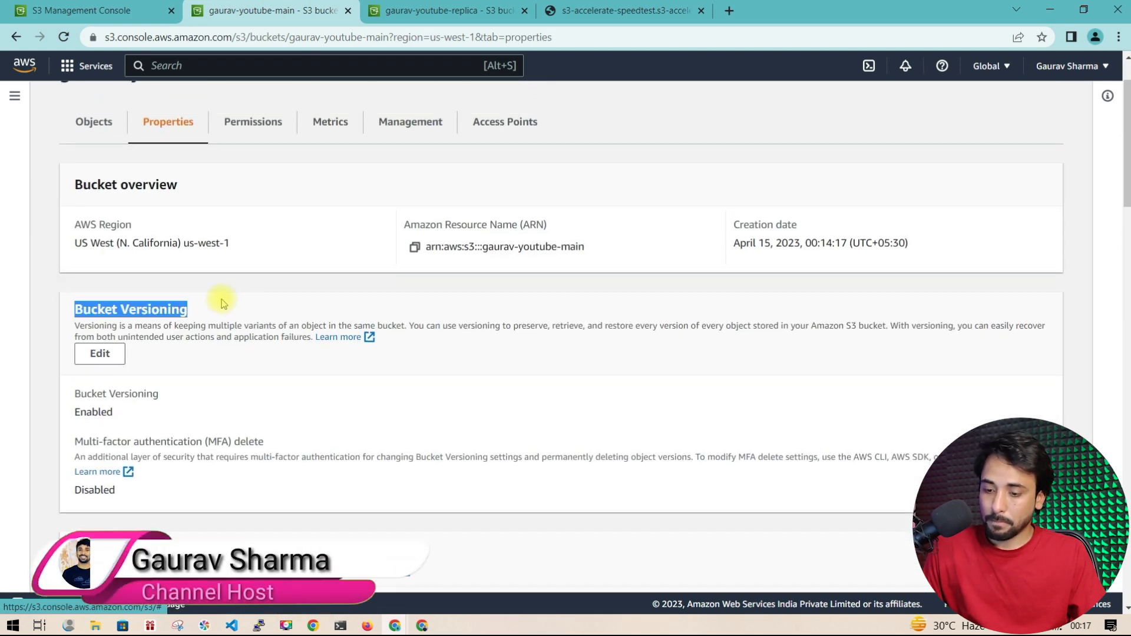
pyautogui.moveTo(127, 416); pyautogui.dragTo(403, 7)
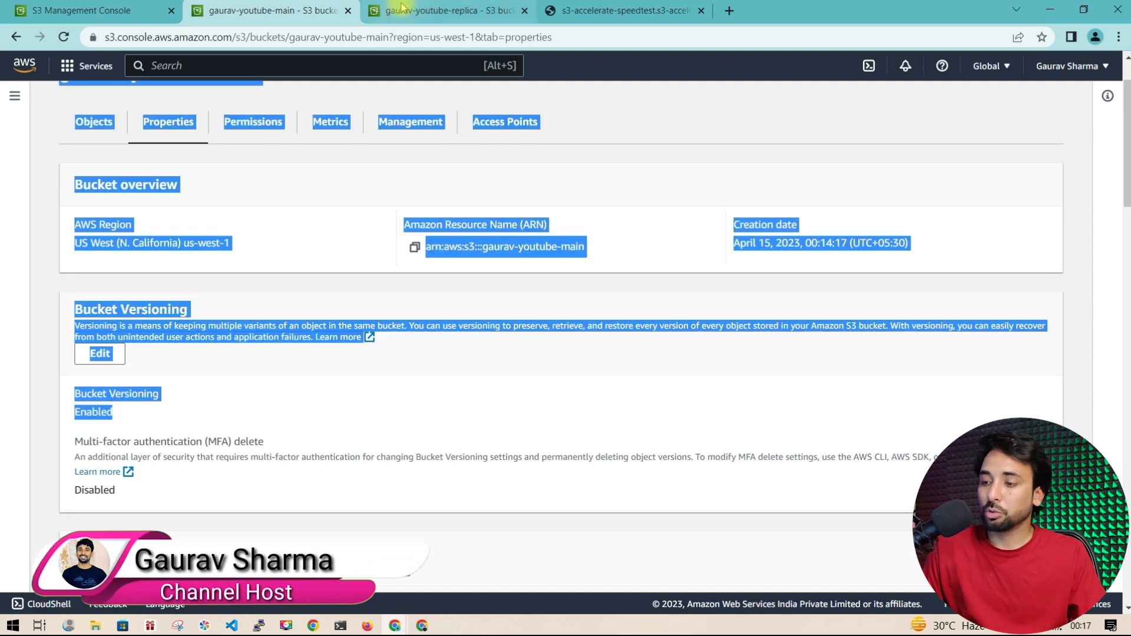
# Step: Enable Bucket Versioning on the gaurav-youtube-replica bucket and save the change
pyautogui.click(402, 8)
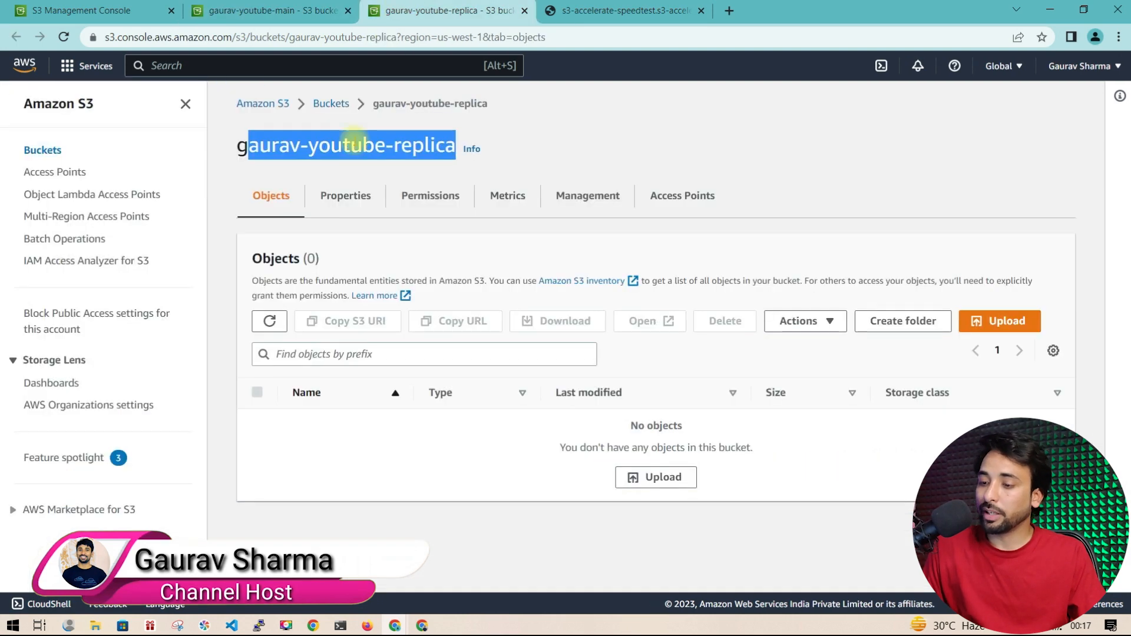
pyautogui.click(347, 197)
pyautogui.scroll(-6, 274, 298)
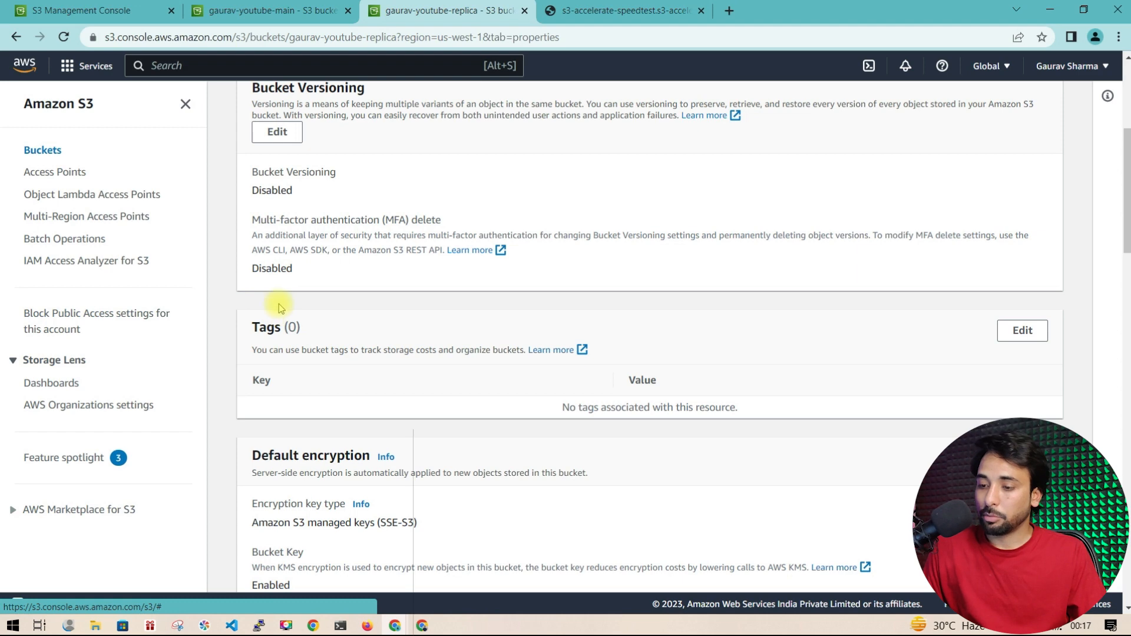
pyautogui.click(272, 133)
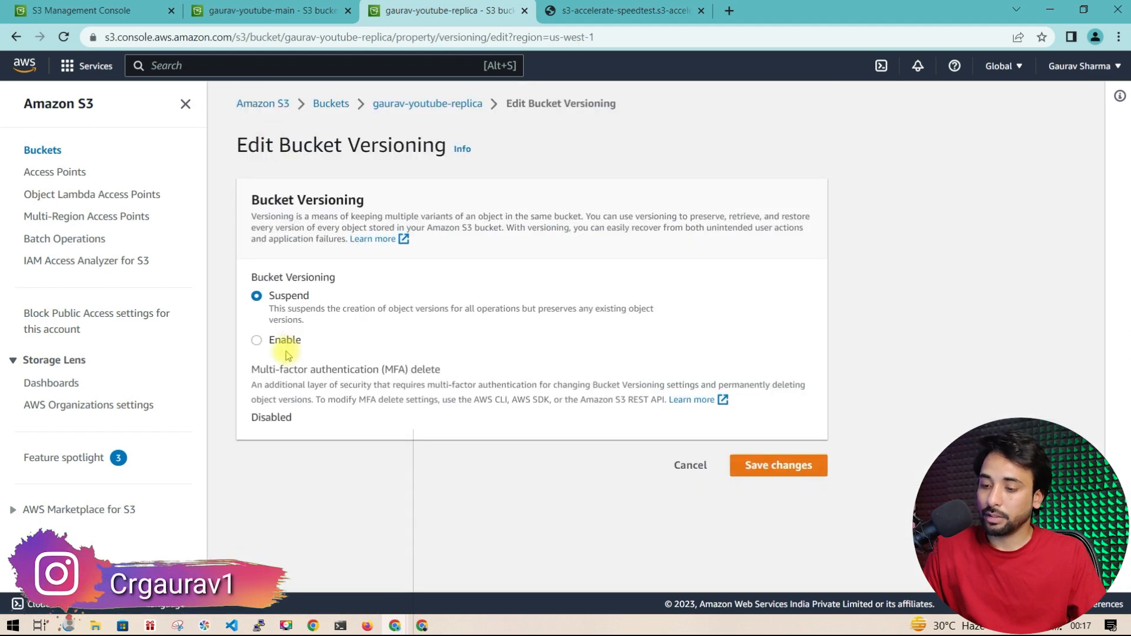
pyautogui.click(285, 348)
pyautogui.click(795, 548)
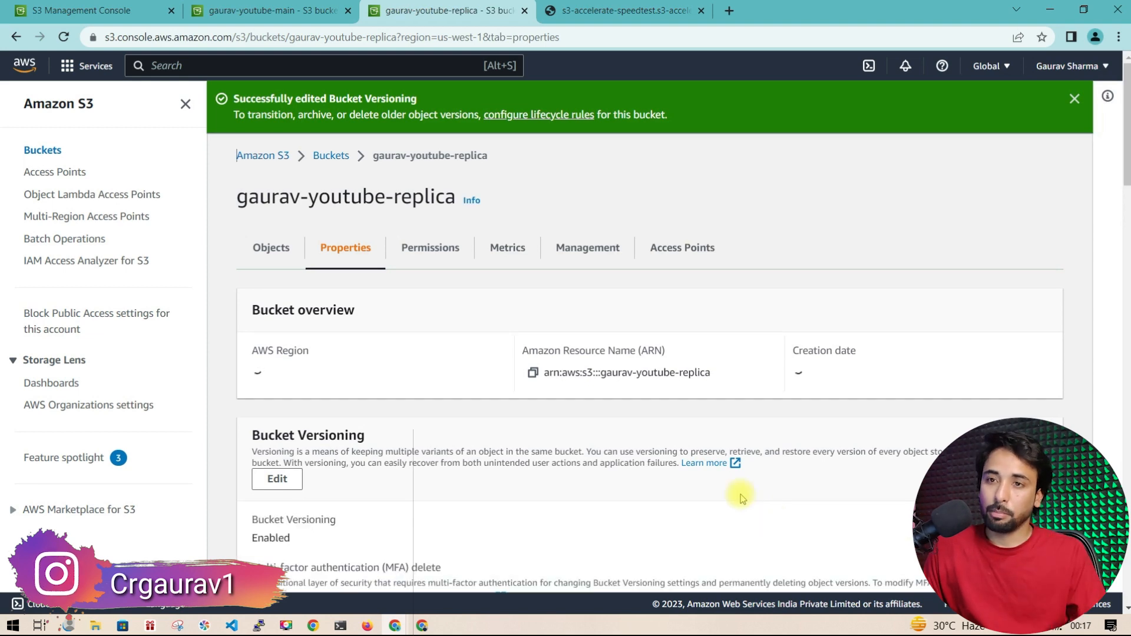
# Step: Start a new replication rule on the gaurav-youtube-main bucket and name it first-replication-rule-youtube
pyautogui.click(277, 10)
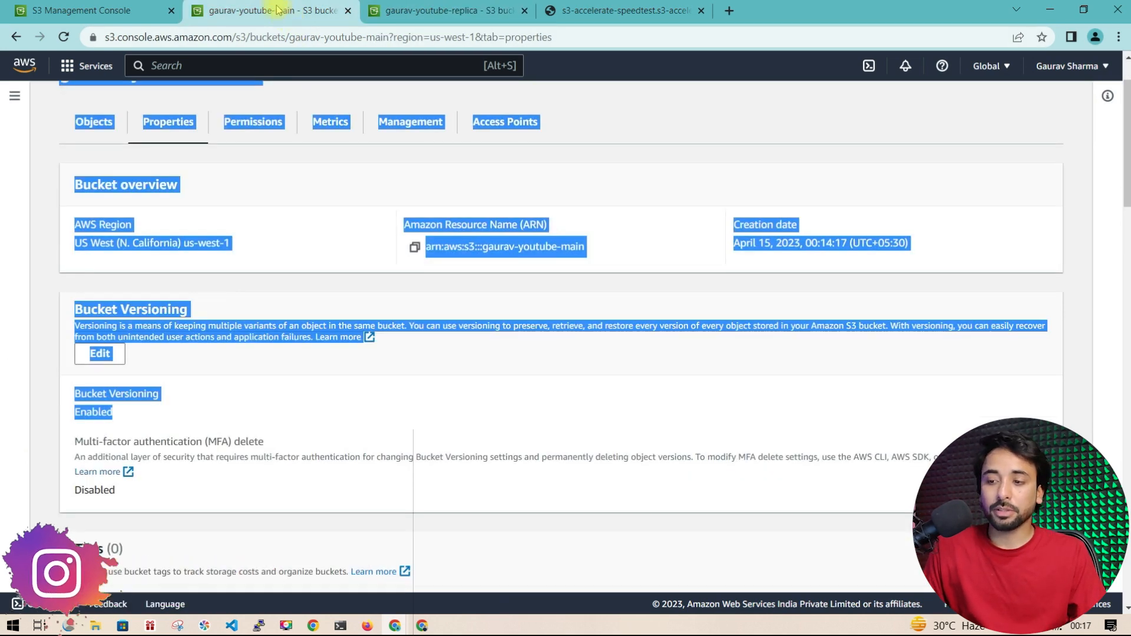
pyautogui.click(391, 131)
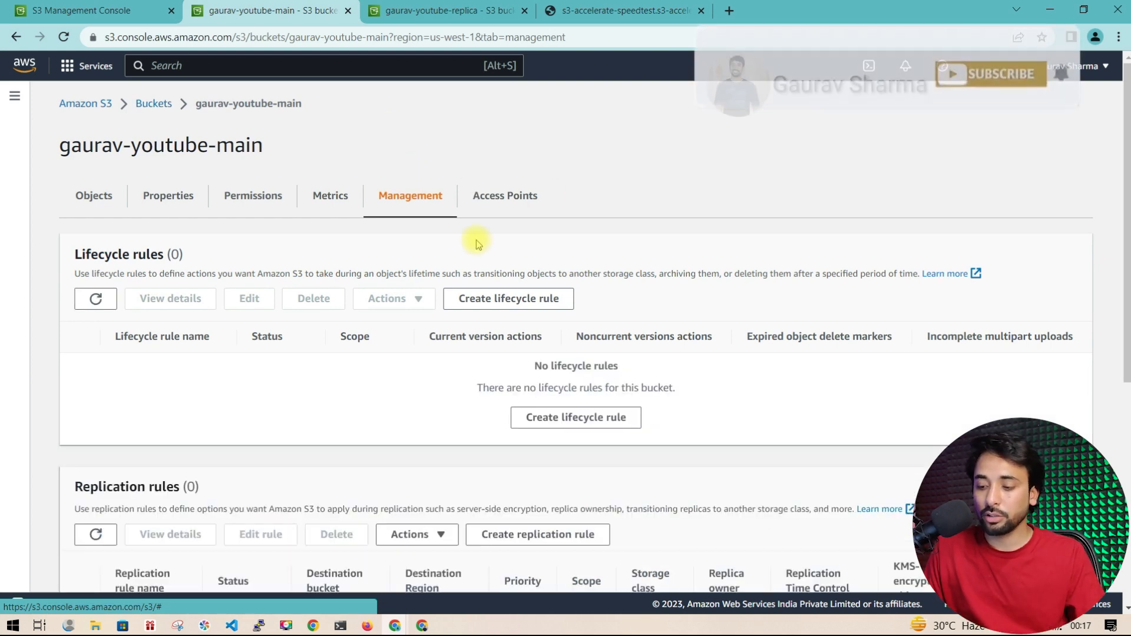
pyautogui.scroll(-5, 476, 242)
pyautogui.click(529, 380)
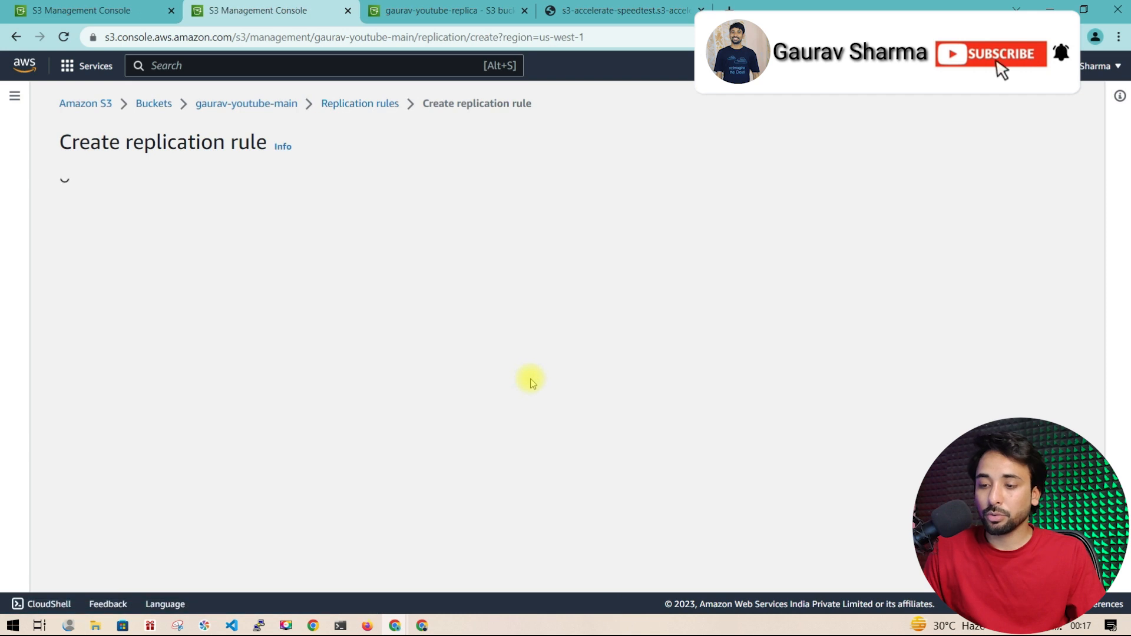
pyautogui.click(131, 273)
pyautogui.write('my')
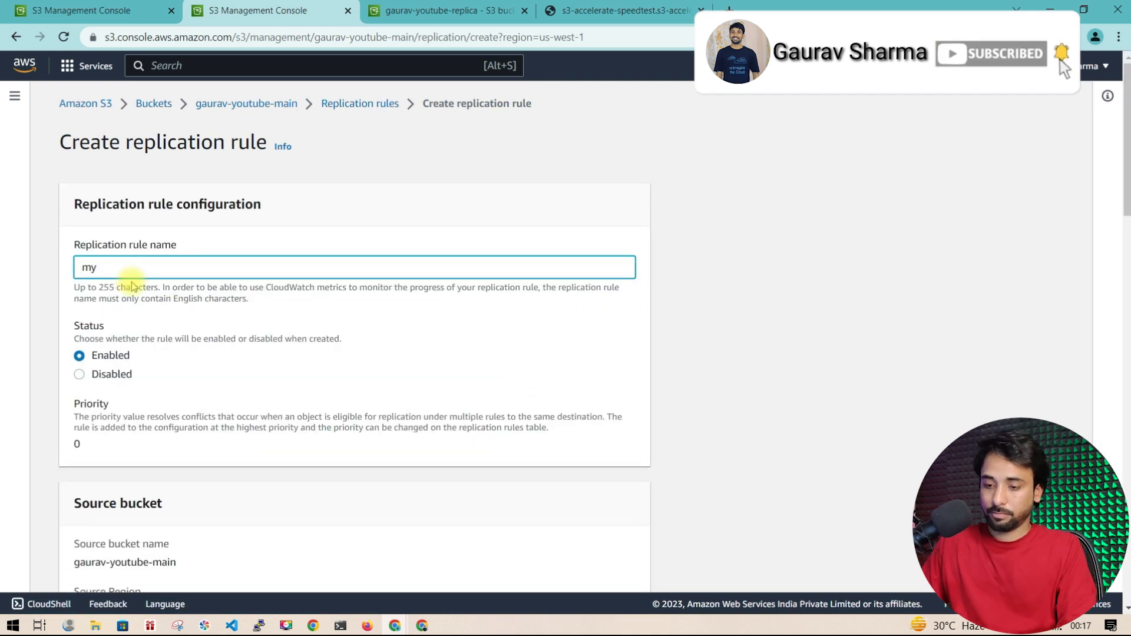
pyautogui.press('BackSpace')
pyautogui.press('BackSpace')
pyautogui.write('first-erplication-rule-youtube')
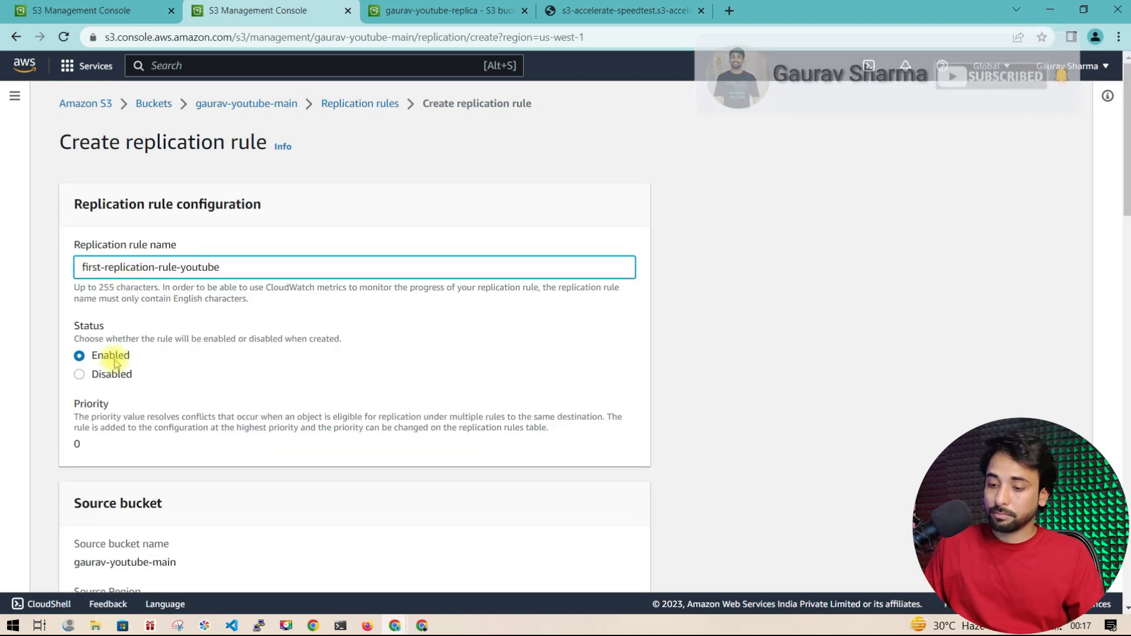
# Step: Keep the replication rule enabled and set its scope to apply to all objects in the gaurav-youtube-main source bucket
pyautogui.moveTo(342, 339); pyautogui.dragTo(98, 349)
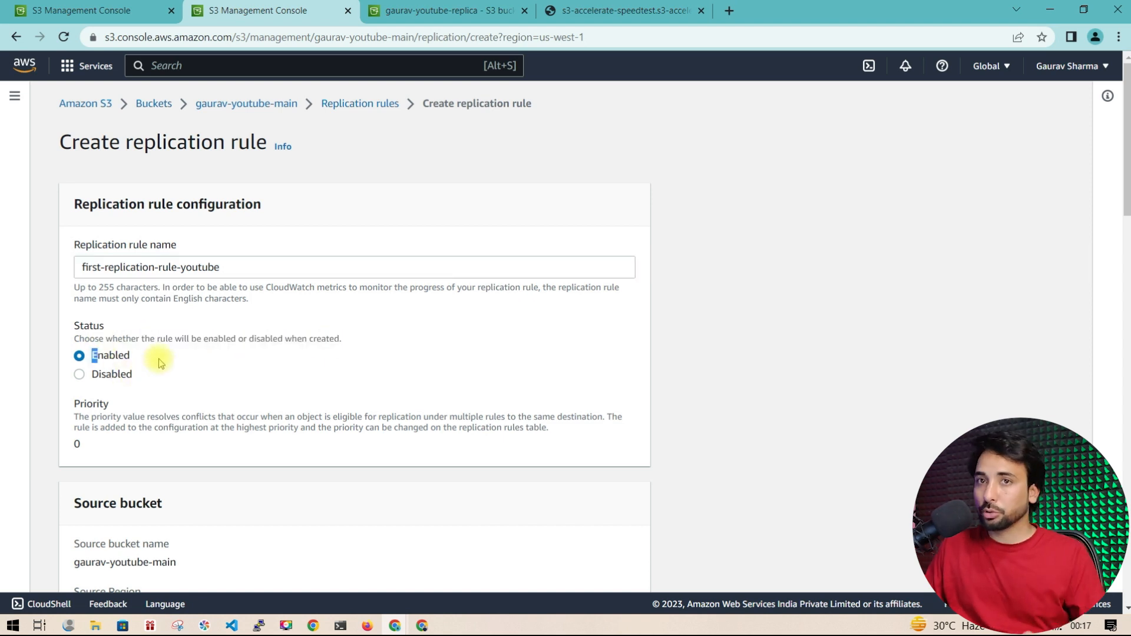
pyautogui.scroll(-1, 159, 363)
pyautogui.scroll(-3, 160, 359)
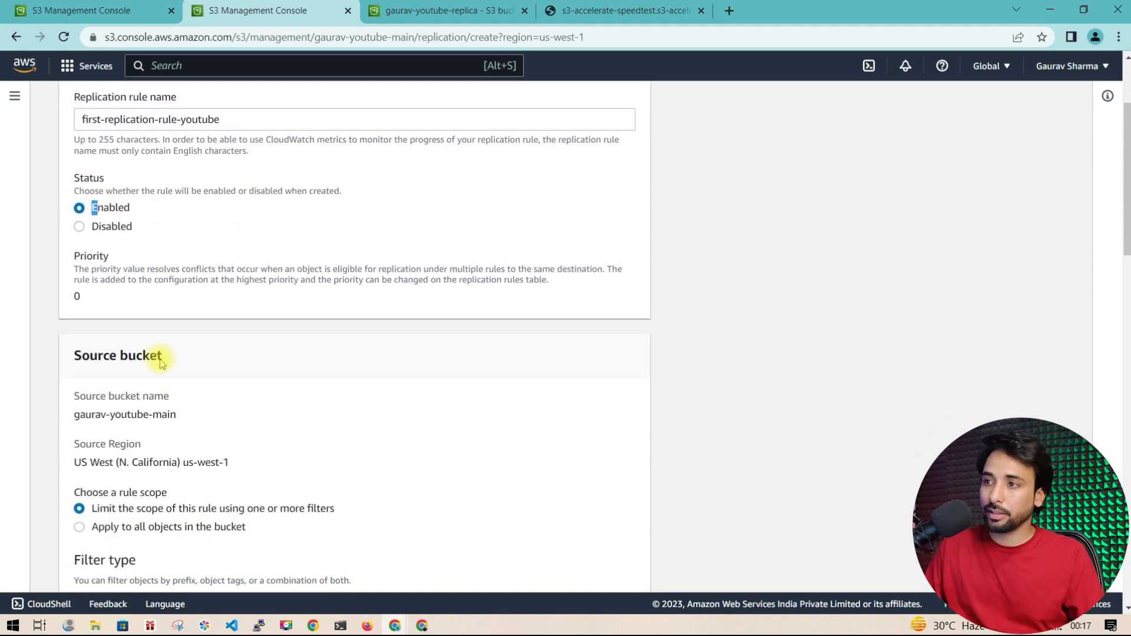
pyautogui.moveTo(73, 281); pyautogui.dragTo(73, 341)
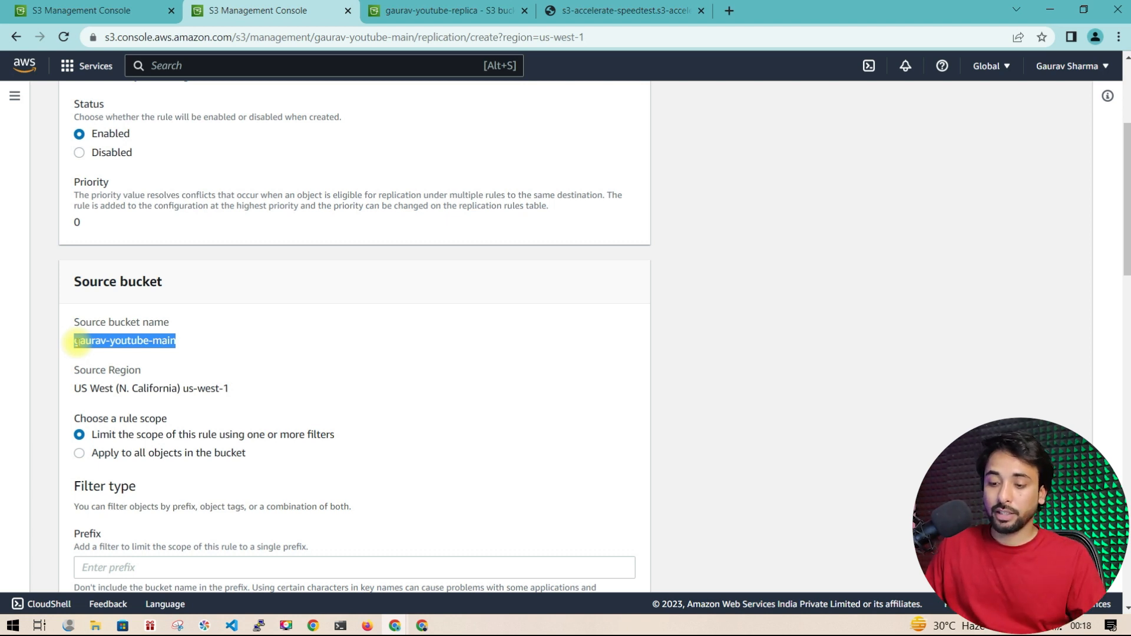
pyautogui.scroll(-2, 41, 399)
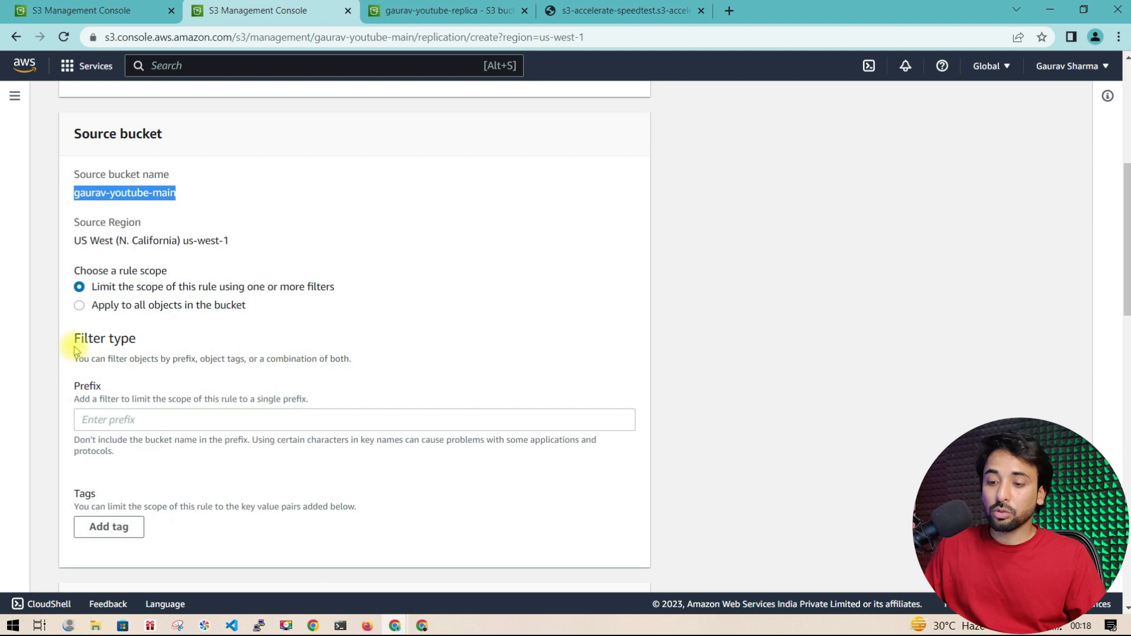
pyautogui.click(78, 308)
pyautogui.moveTo(94, 309)
pyautogui.mouseDown()
pyautogui.moveTo(194, 310)
pyautogui.moveTo(108, 316)
pyautogui.mouseUp()
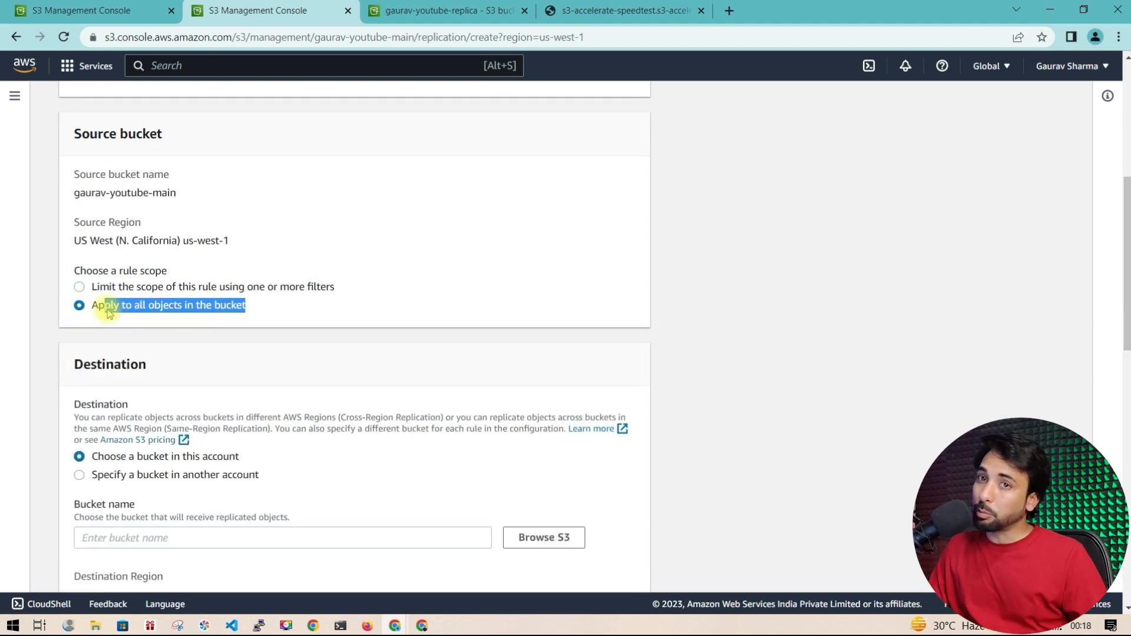
pyautogui.click(78, 287)
pyautogui.moveTo(336, 288); pyautogui.dragTo(97, 287)
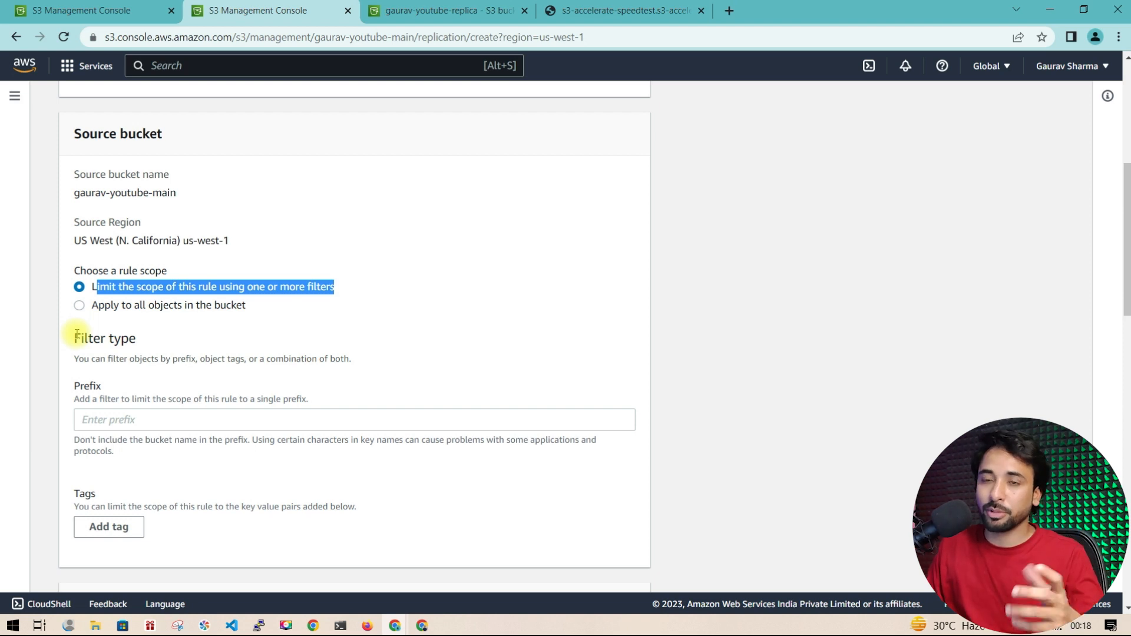
pyautogui.click(79, 305)
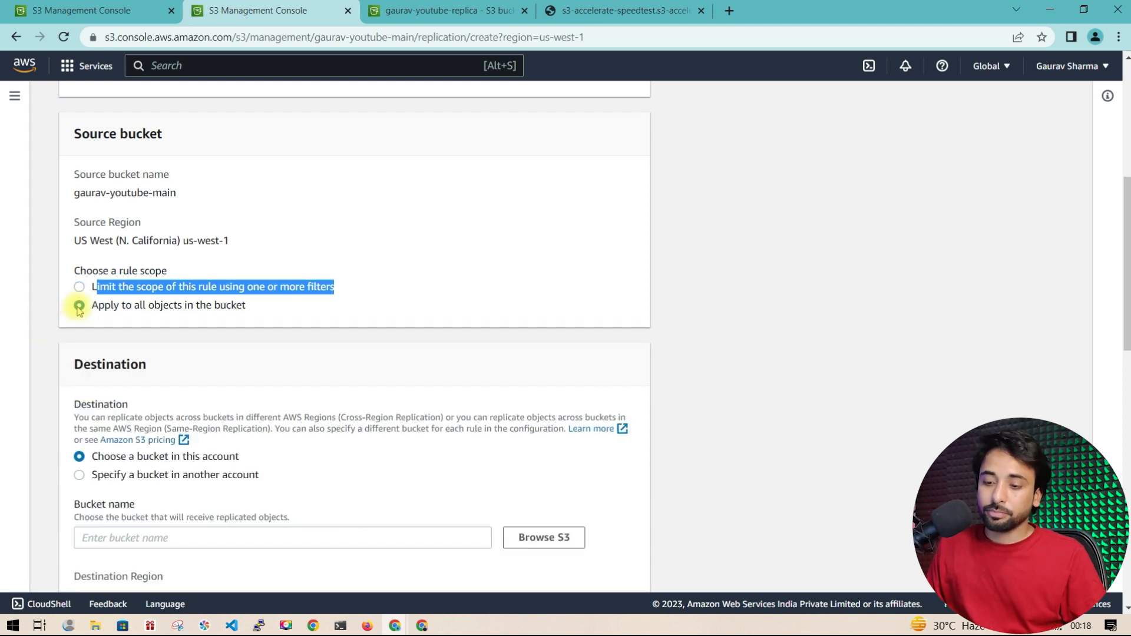
# Step: Examine the fields required for a destination bucket in another account, and return to choosing a bucket in this account
pyautogui.scroll(-3, 79, 330)
pyautogui.scroll(-1, 79, 341)
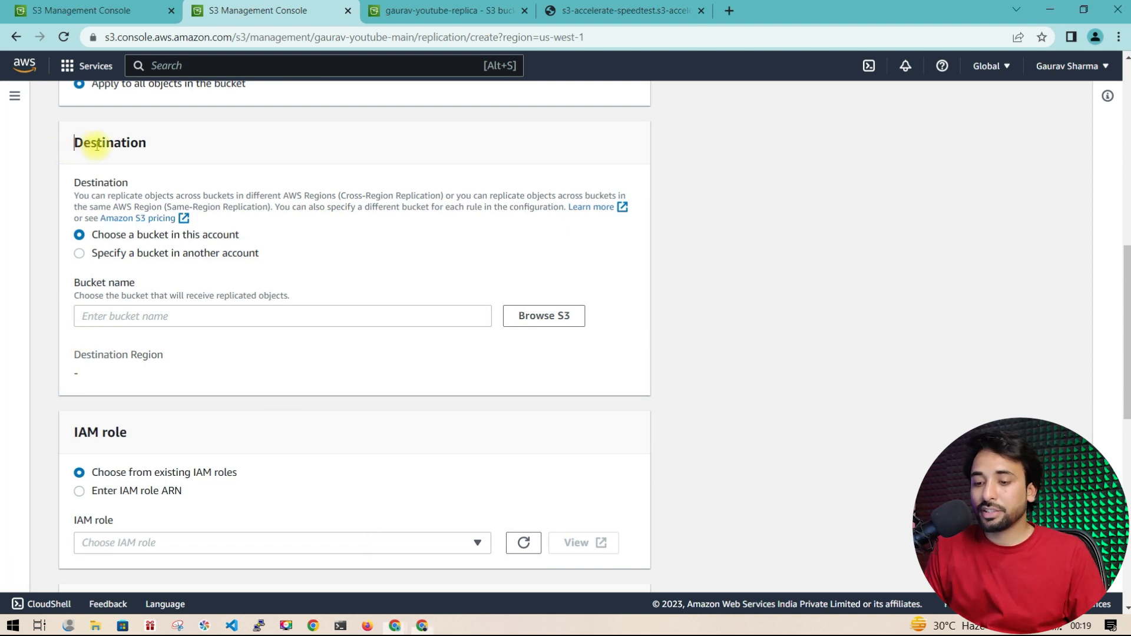
pyautogui.moveTo(75, 144); pyautogui.dragTo(142, 150)
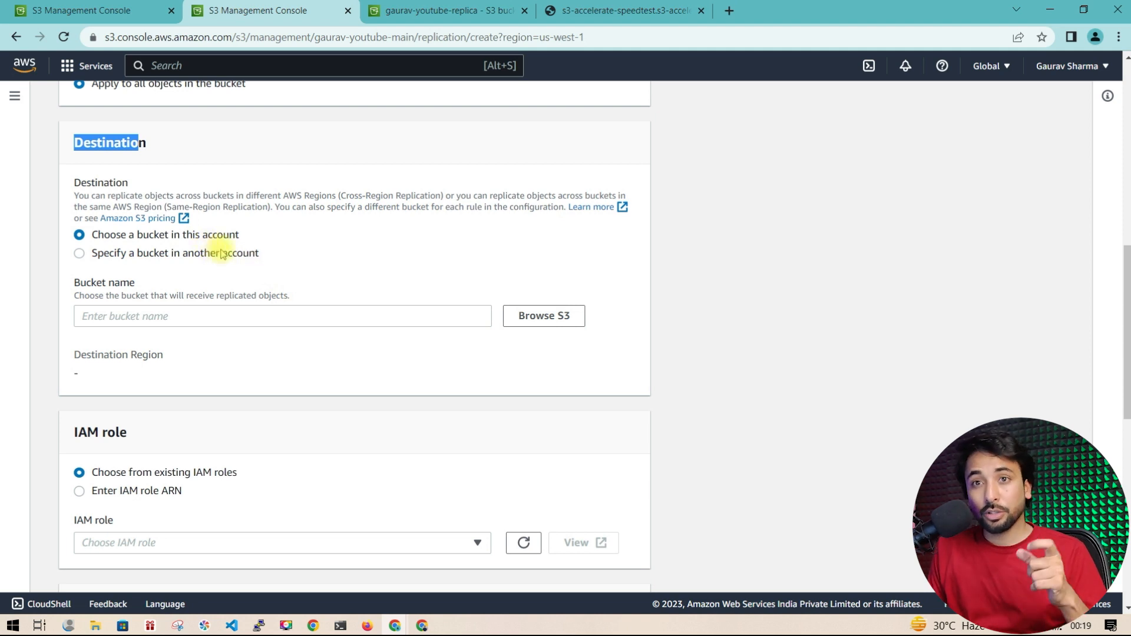
pyautogui.click(194, 253)
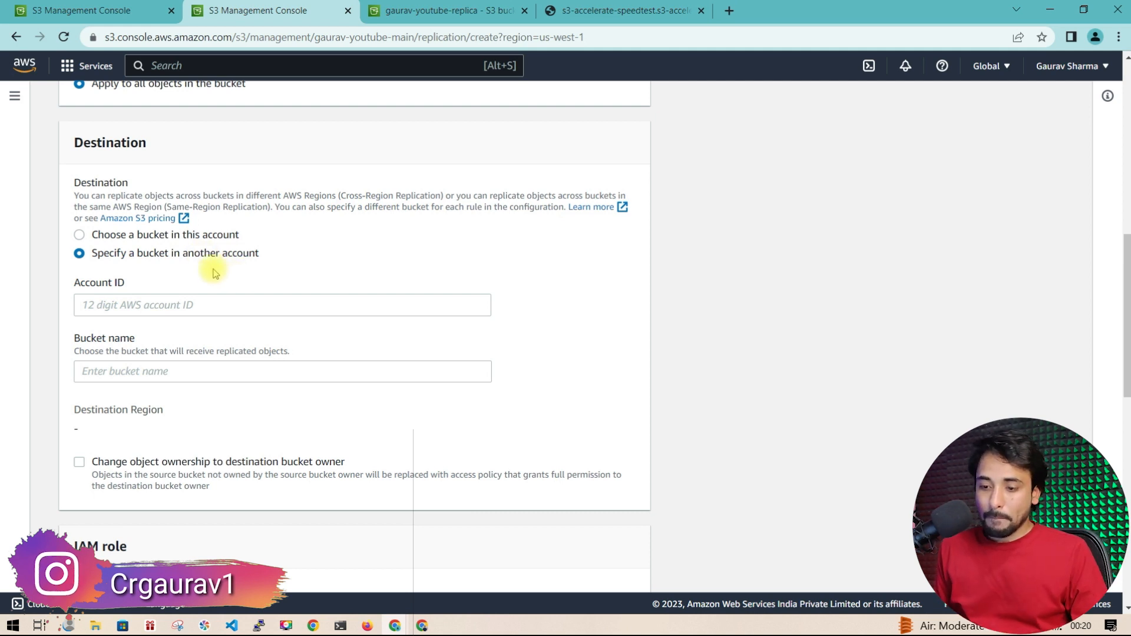
pyautogui.moveTo(126, 283); pyautogui.dragTo(85, 284)
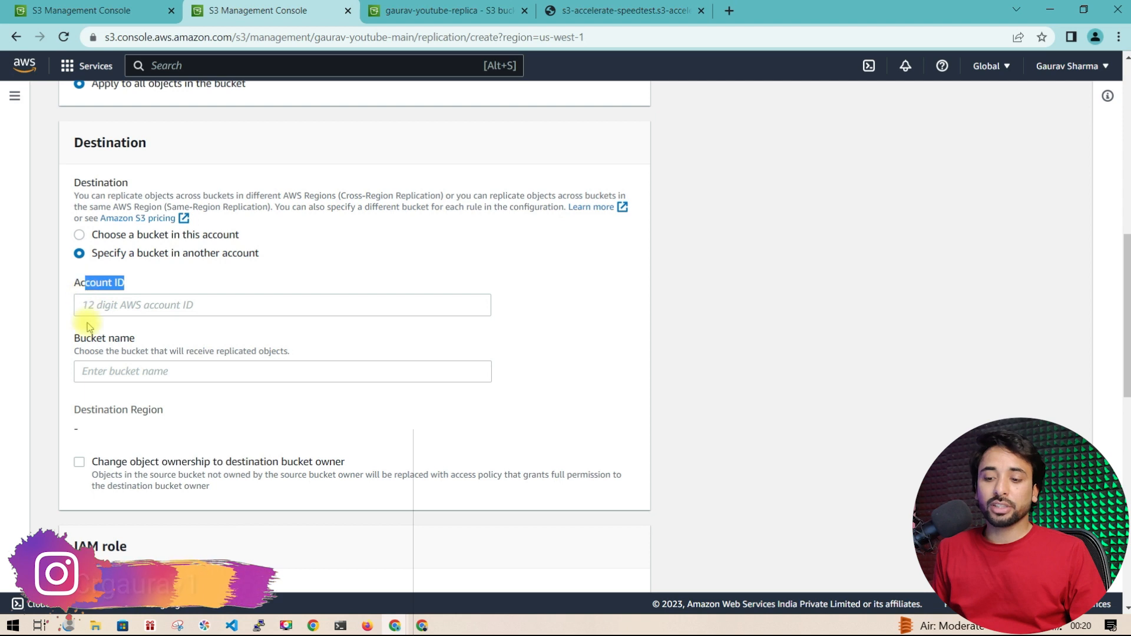
pyautogui.moveTo(134, 340); pyautogui.dragTo(84, 341)
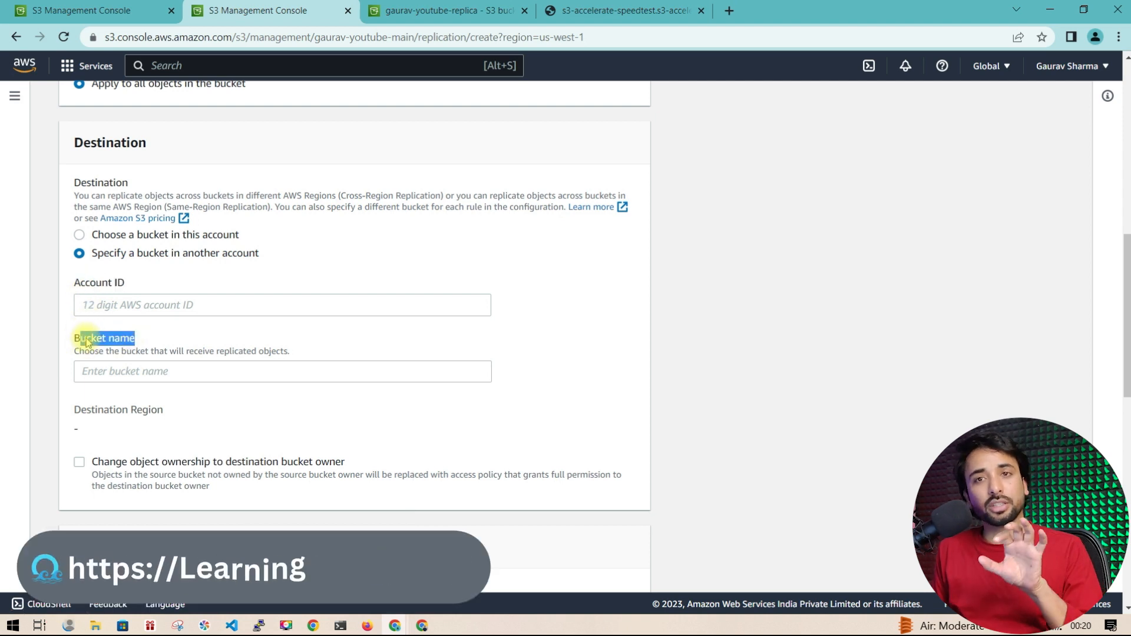
pyautogui.click(79, 235)
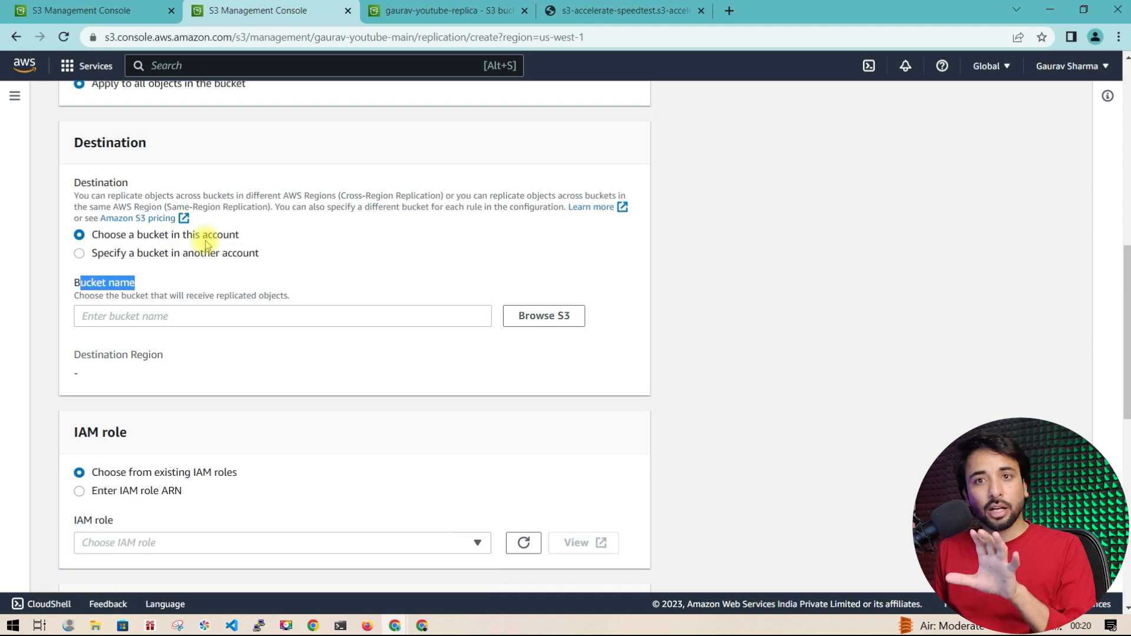
# Step: Browse the account's buckets and choose gaurav-youtube-replica as the replication destination
pyautogui.click(524, 321)
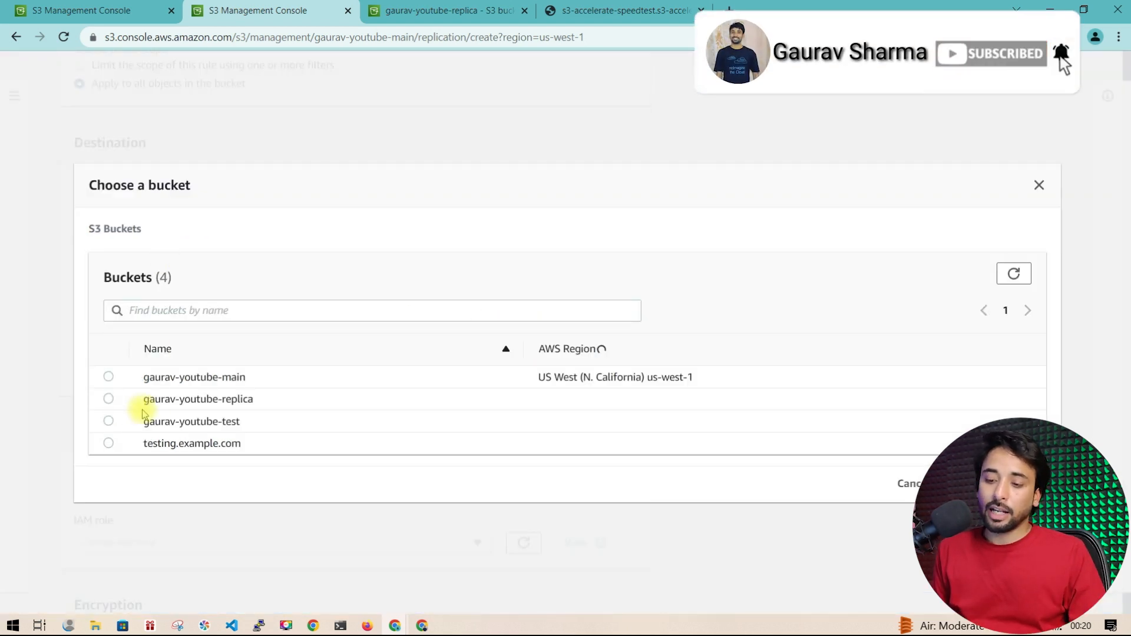
pyautogui.click(108, 399)
pyautogui.moveTo(142, 399); pyautogui.dragTo(257, 404)
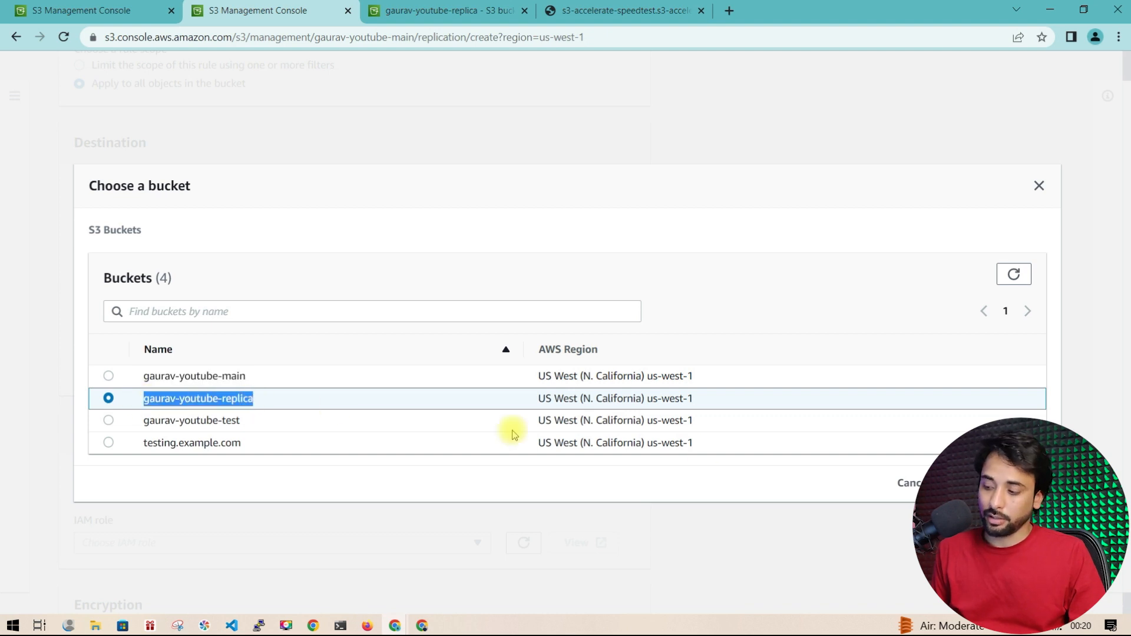
pyautogui.click(1008, 483)
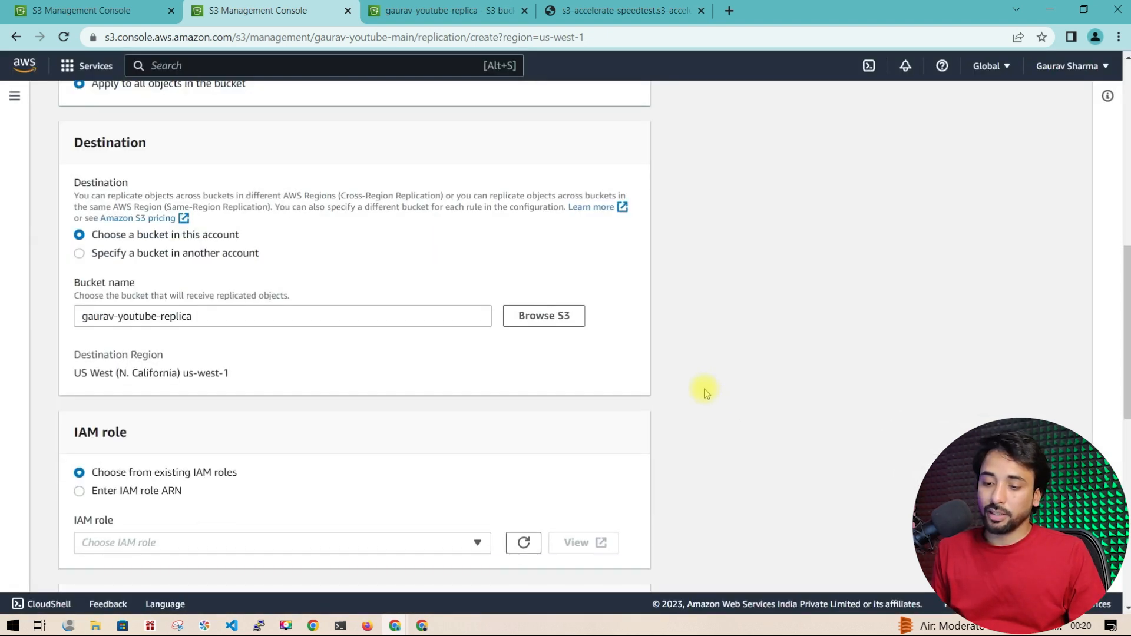
pyautogui.moveTo(237, 373); pyautogui.dragTo(46, 373)
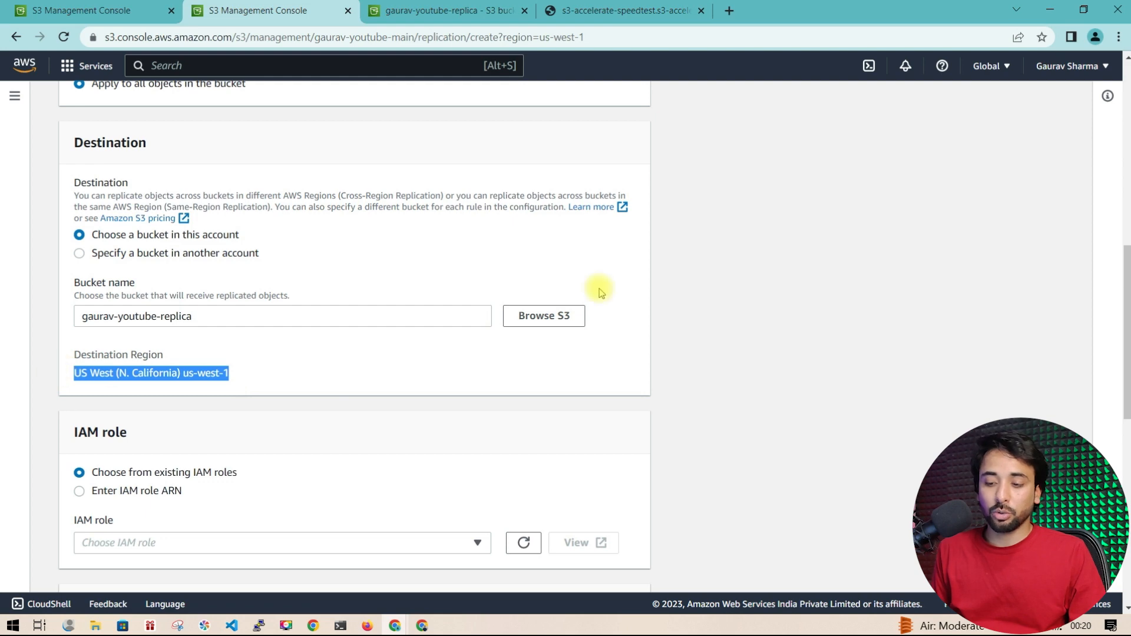
# Step: Set the rule's IAM role to Create new role and save the replication rule
pyautogui.scroll(-1, 648, 288)
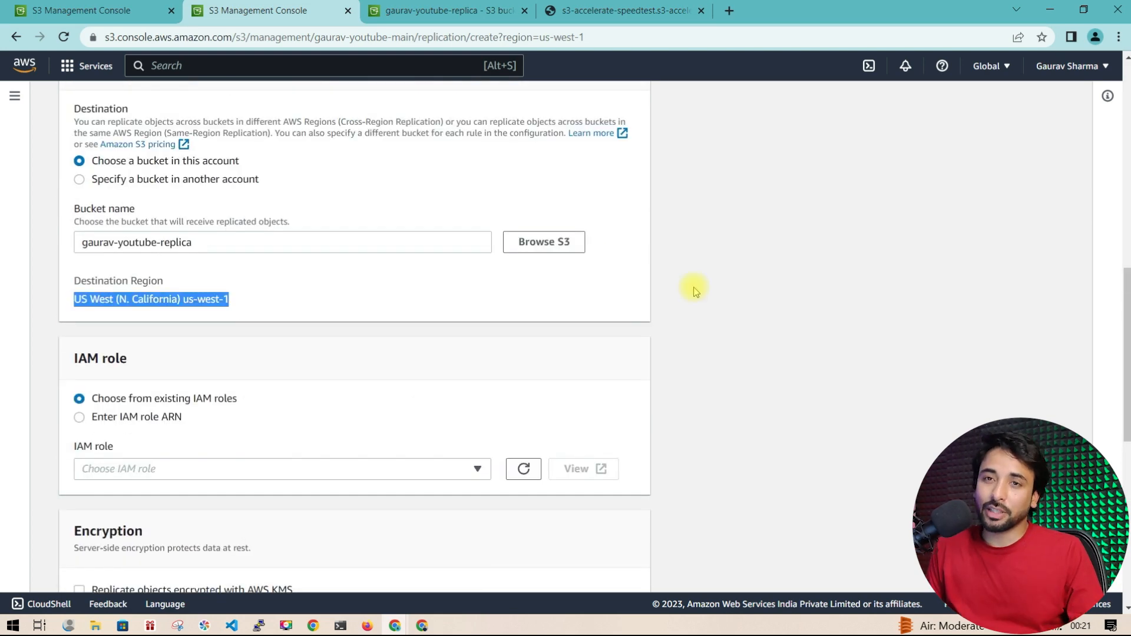
pyautogui.scroll(-3, 686, 292)
pyautogui.moveTo(73, 307); pyautogui.dragTo(163, 320)
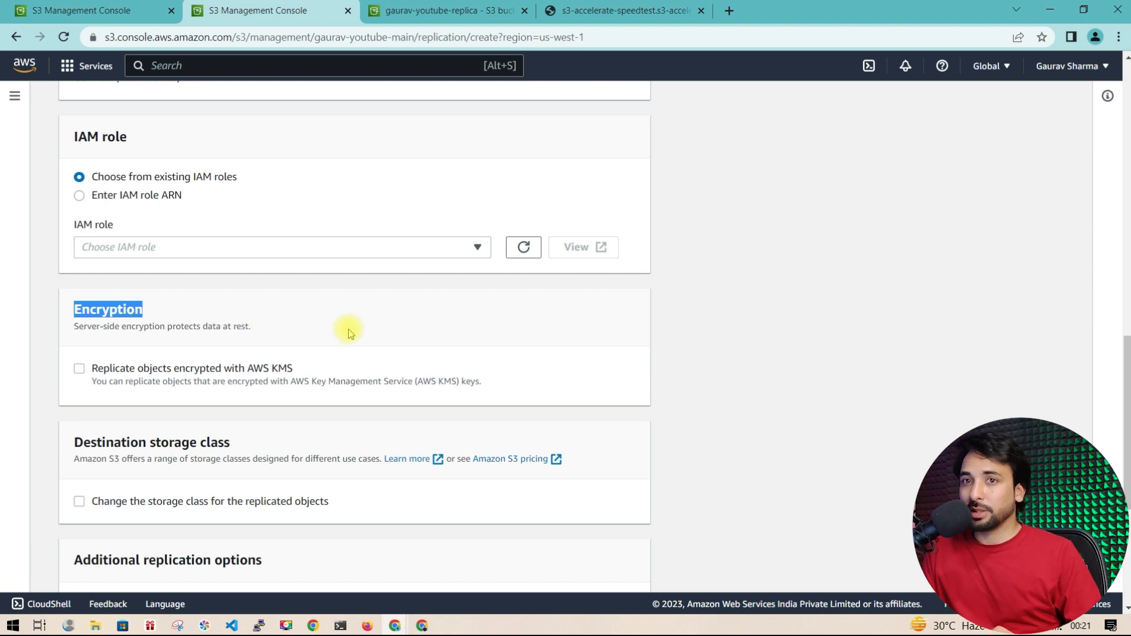
pyautogui.scroll(-5, 349, 335)
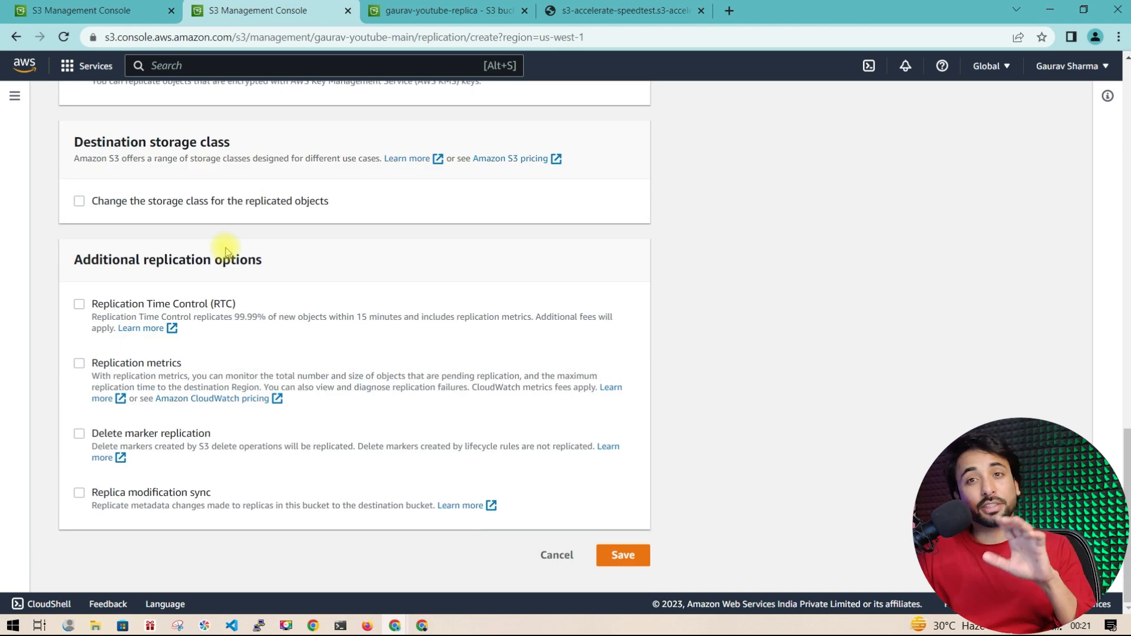
pyautogui.click(623, 556)
pyautogui.click(132, 331)
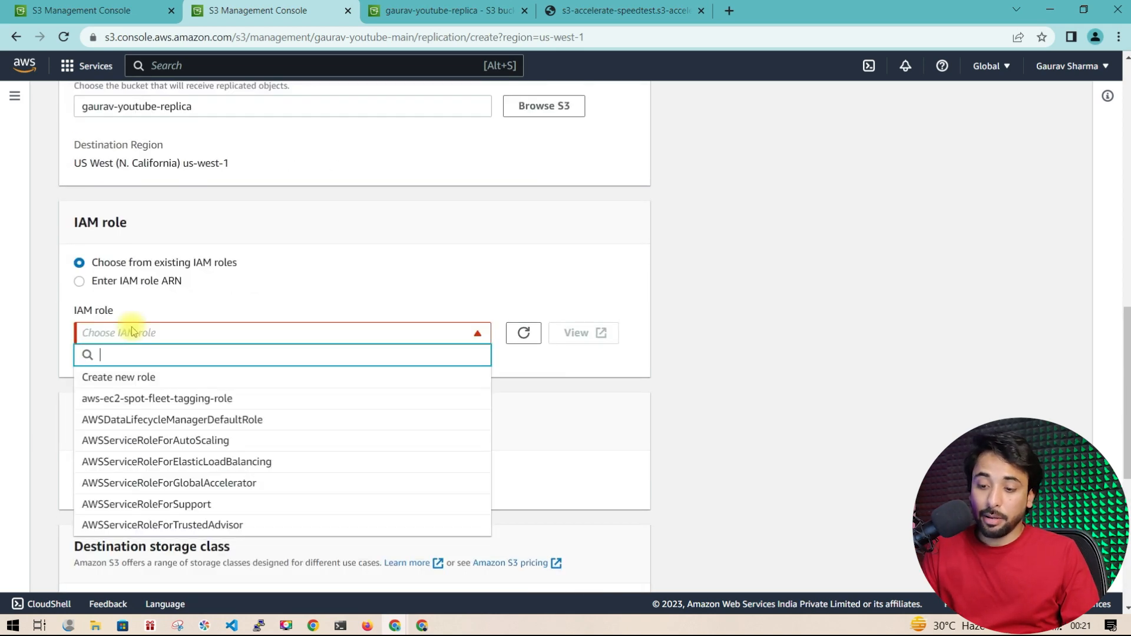
pyautogui.click(119, 377)
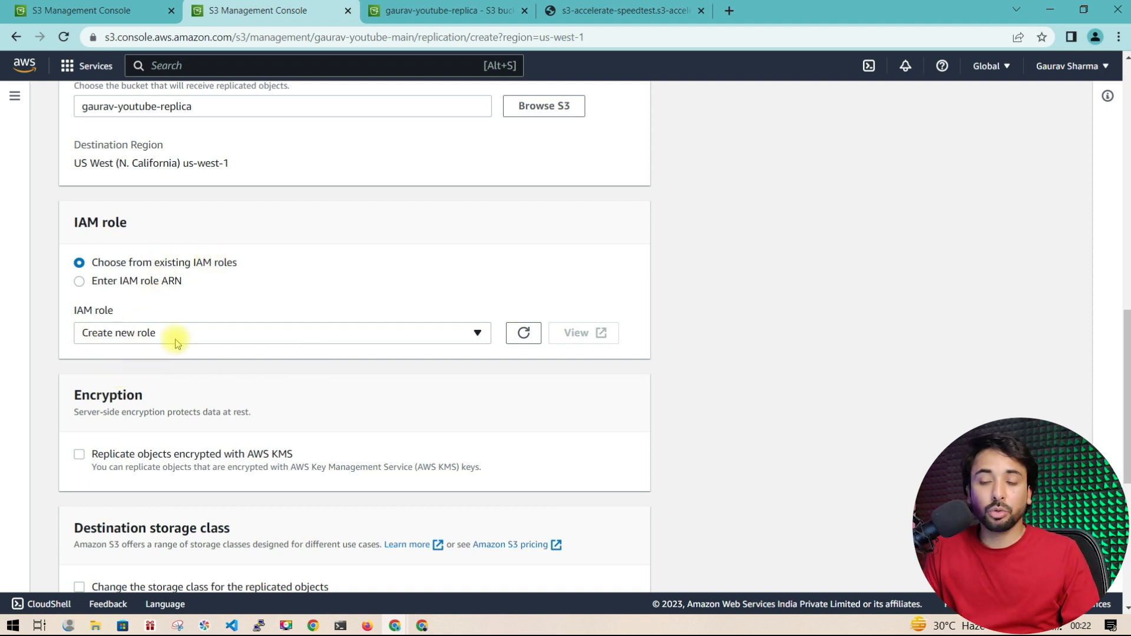
pyautogui.scroll(-7, 405, 383)
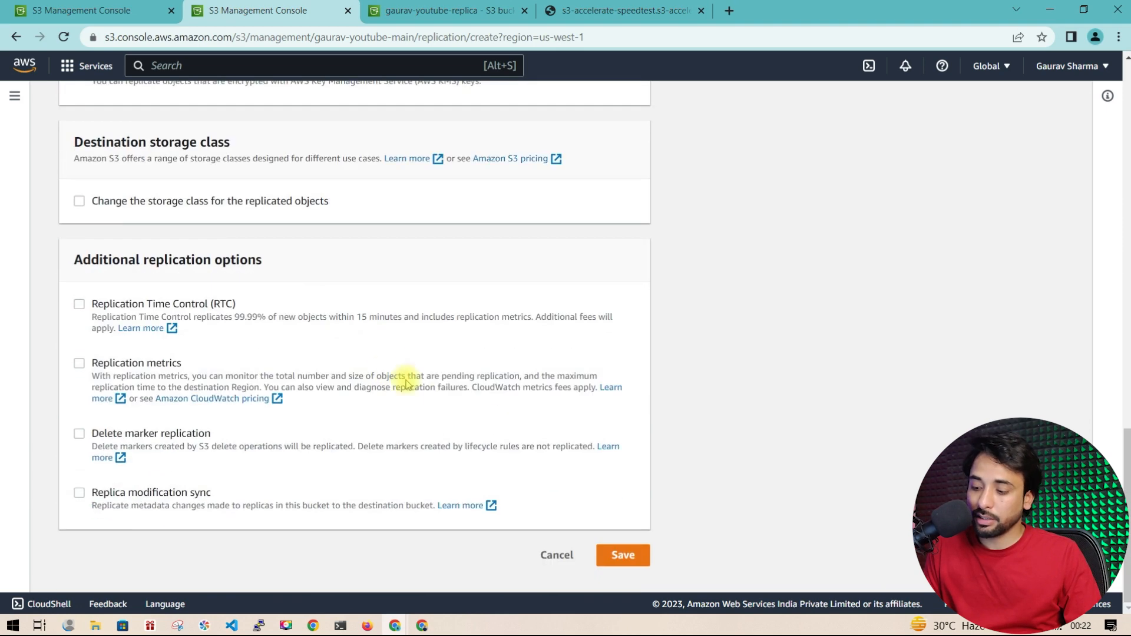
pyautogui.click(629, 556)
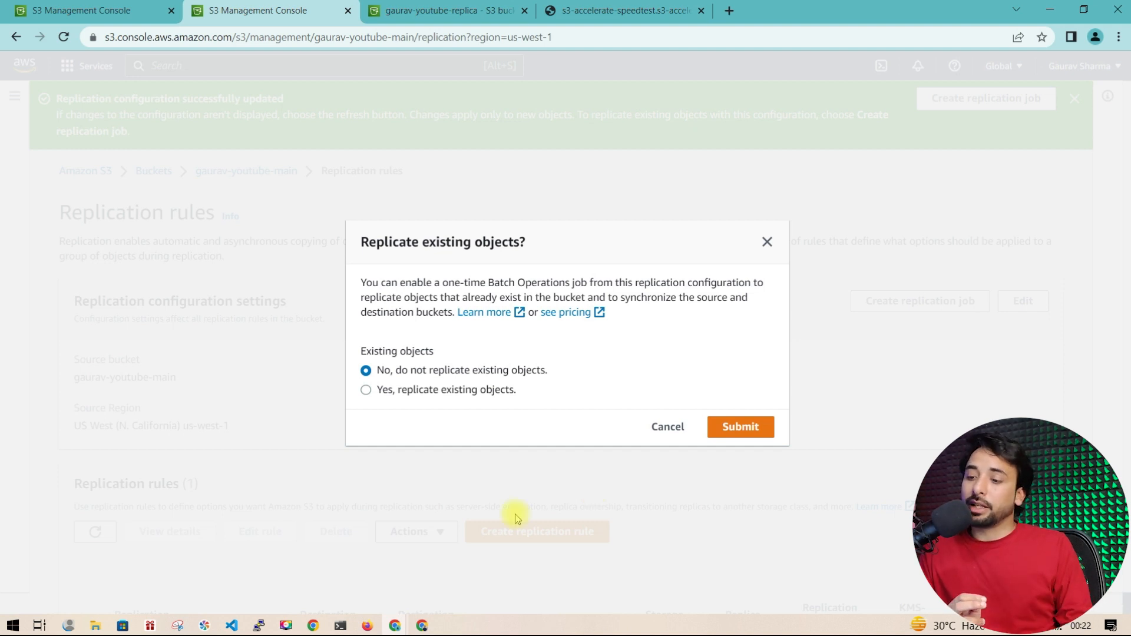
# Step: Choose not to replicate existing objects and submit that choice for the new replication configuration
pyautogui.moveTo(442, 283); pyautogui.dragTo(587, 284)
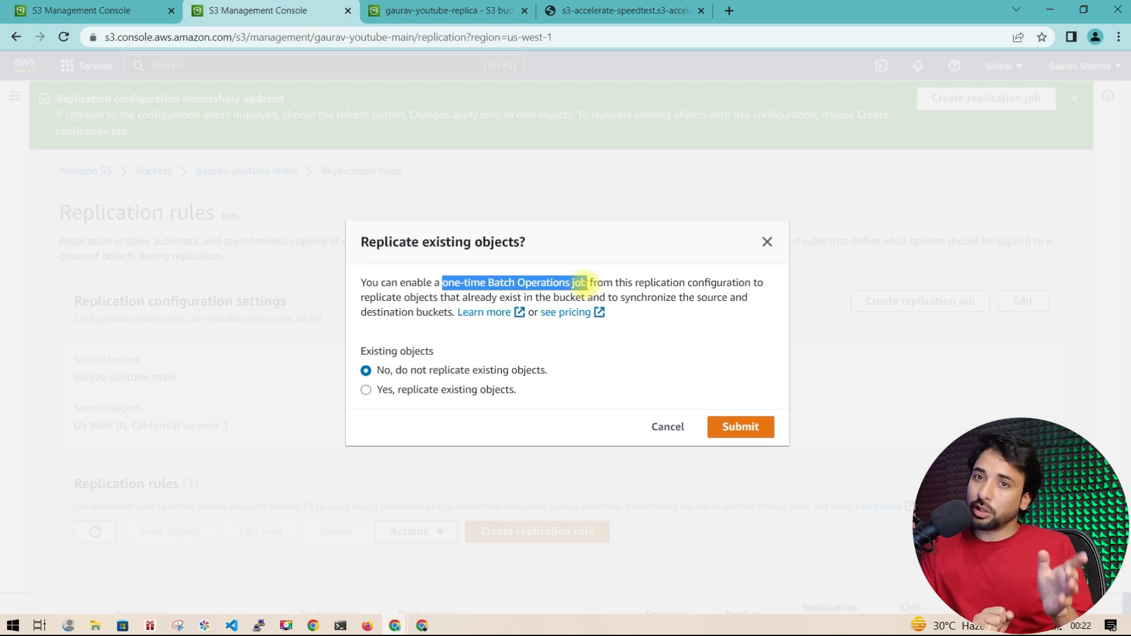
pyautogui.click(626, 424)
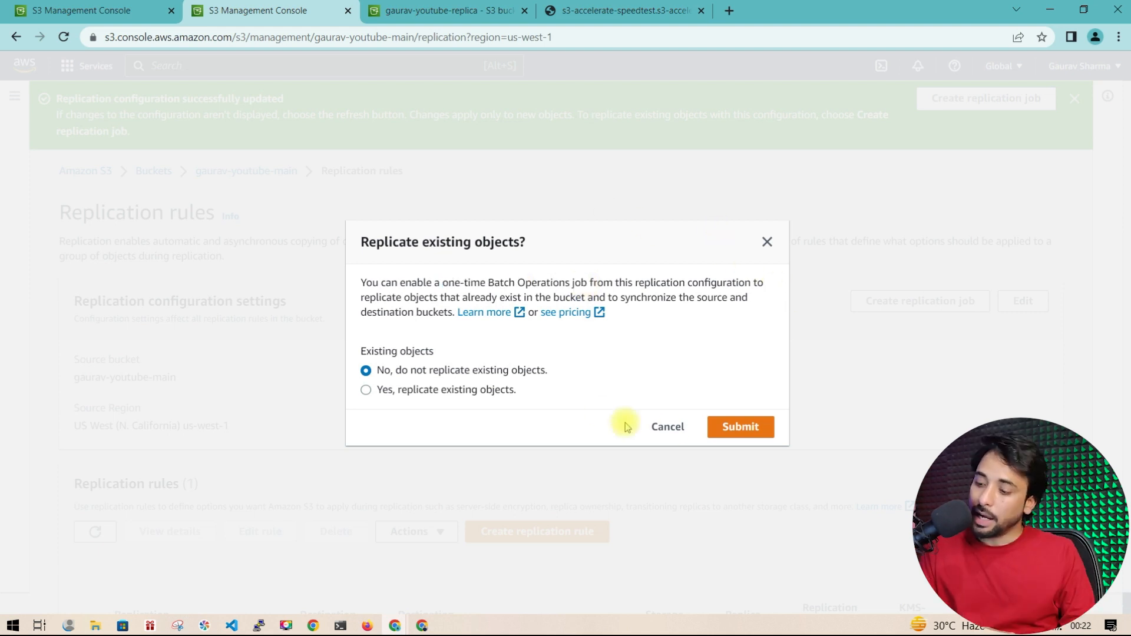
pyautogui.click(728, 431)
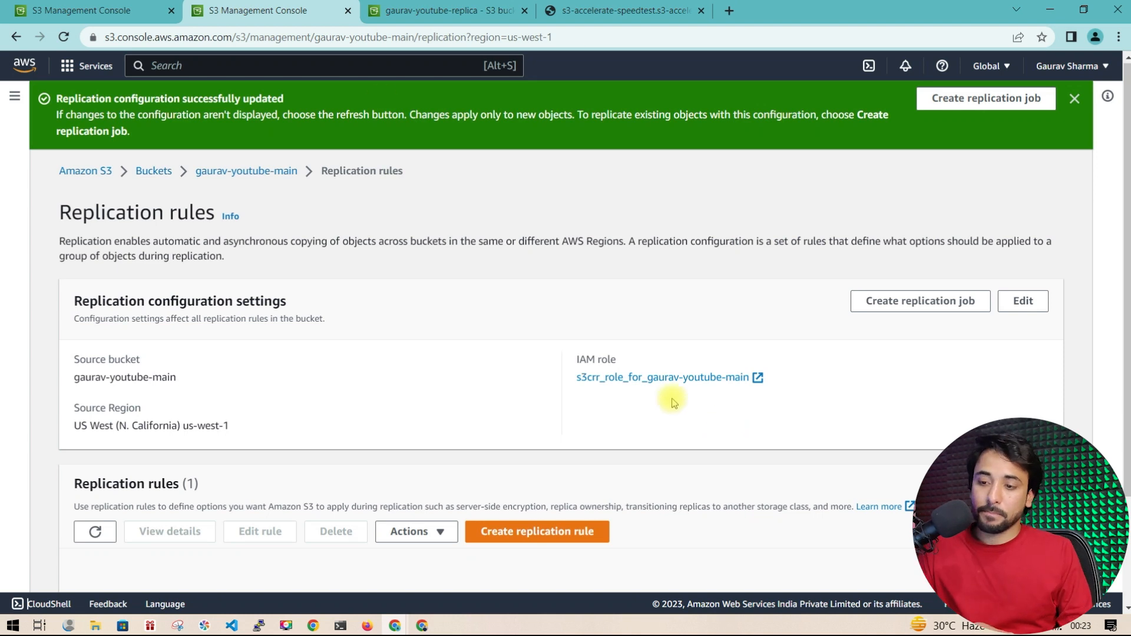
pyautogui.moveTo(285, 98); pyautogui.dragTo(57, 100)
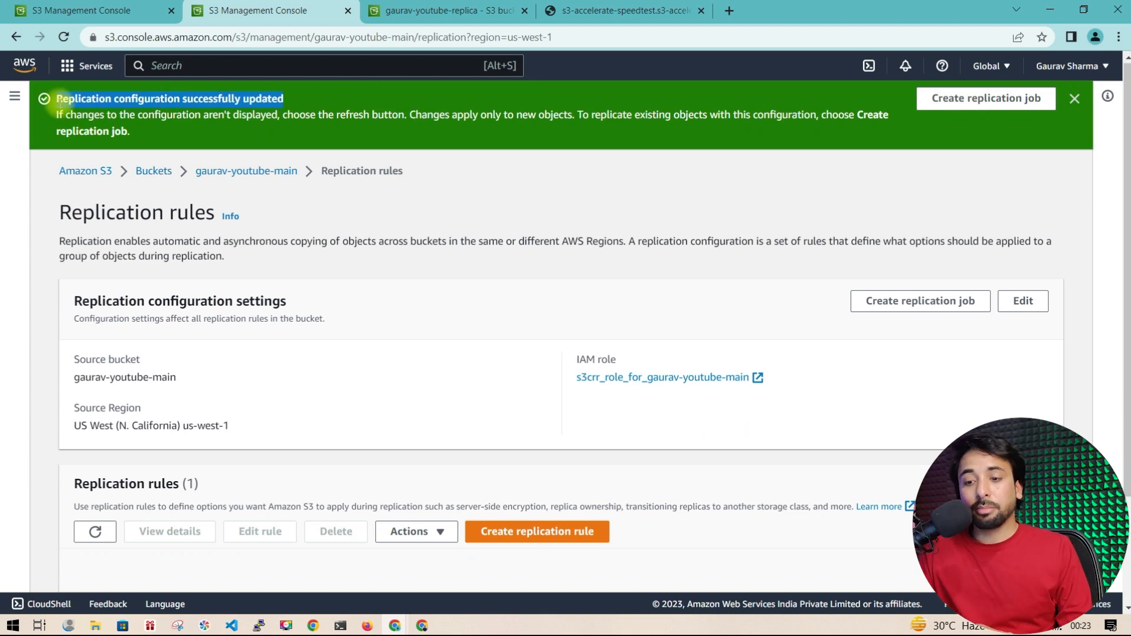
pyautogui.click(128, 154)
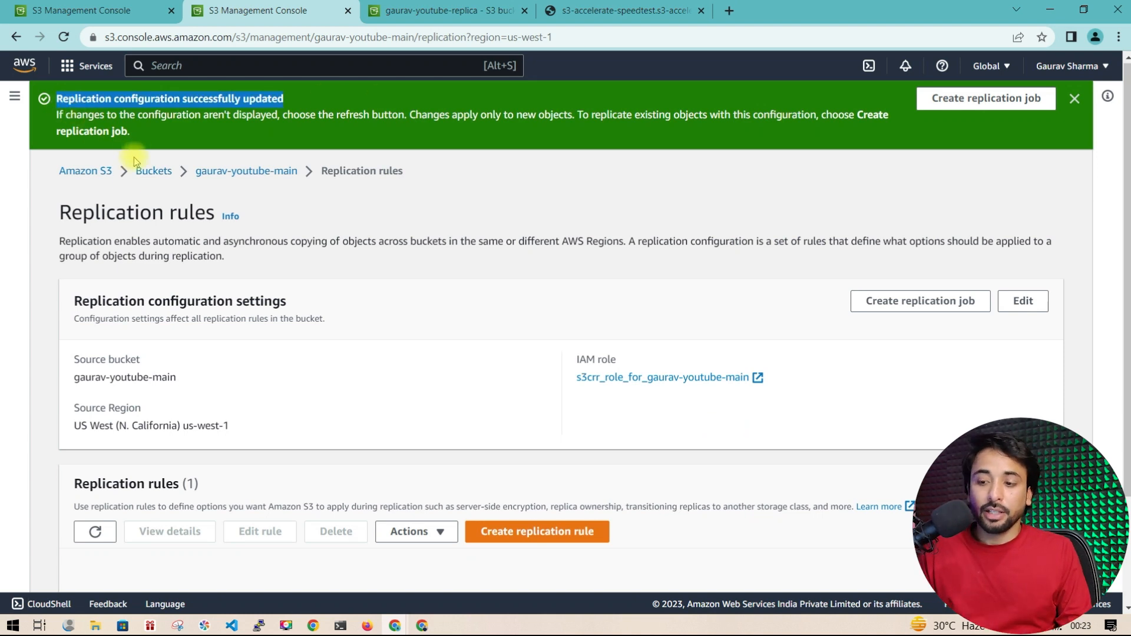
# Step: Check the object lists of the gaurav-youtube-main and gaurav-youtube-replica buckets, refreshing the replica's list
pyautogui.click(283, 171)
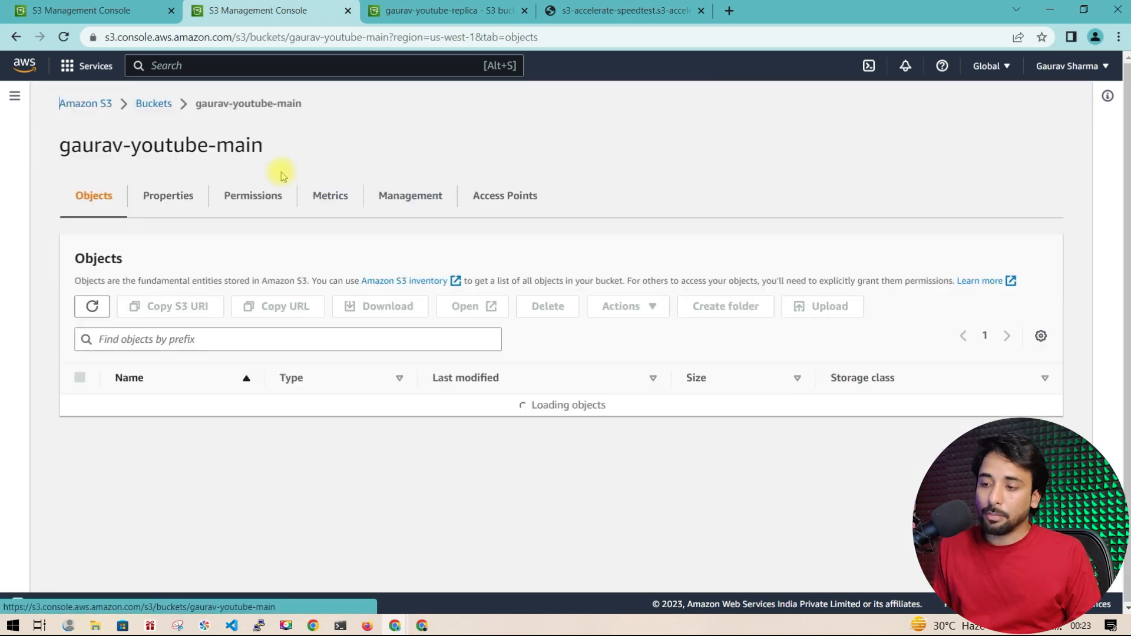
pyautogui.click(378, 11)
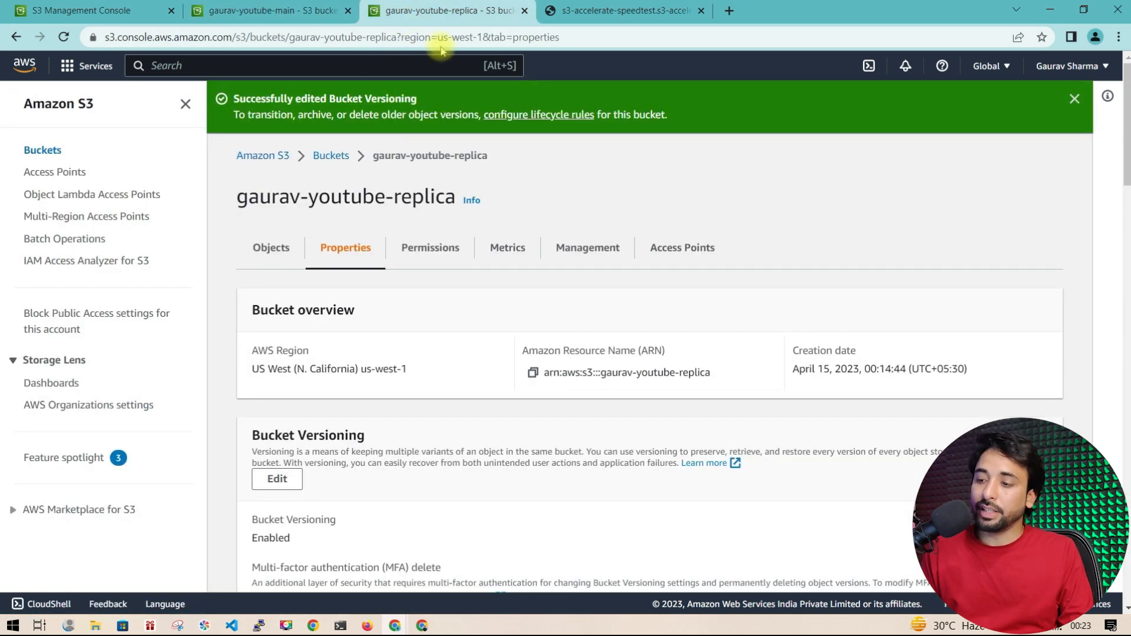
pyautogui.click(285, 251)
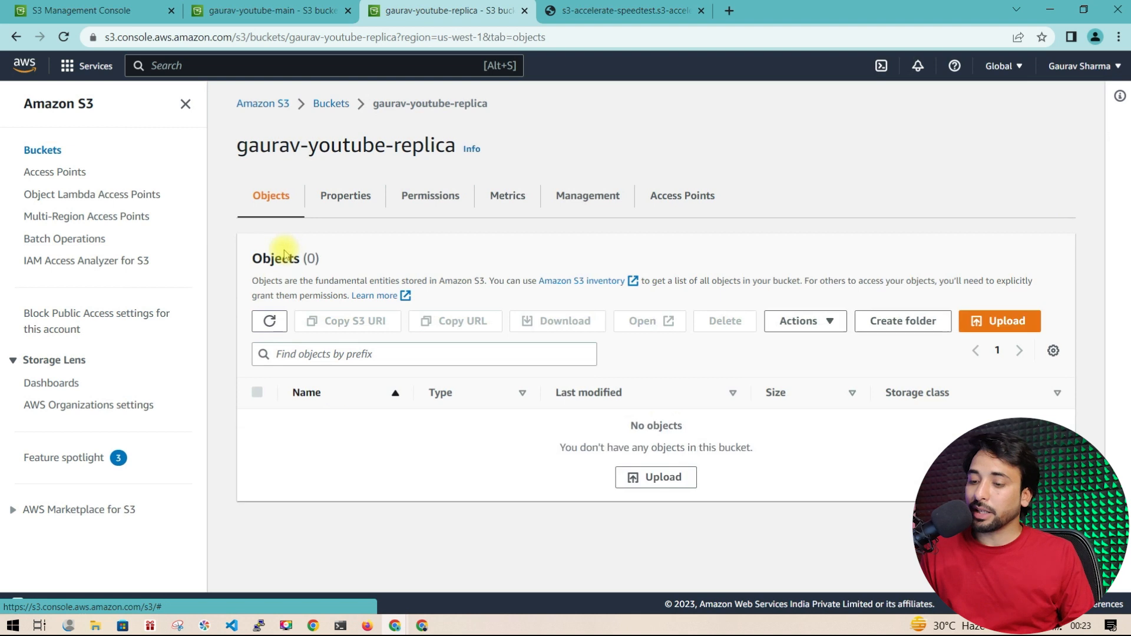
pyautogui.click(266, 322)
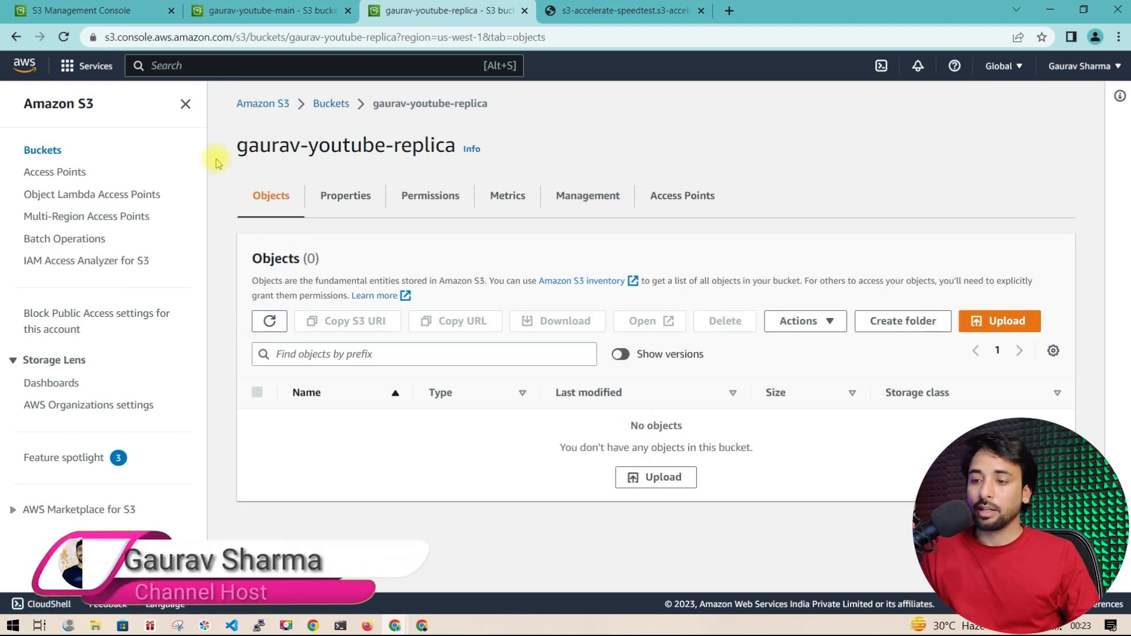
pyautogui.click(264, 11)
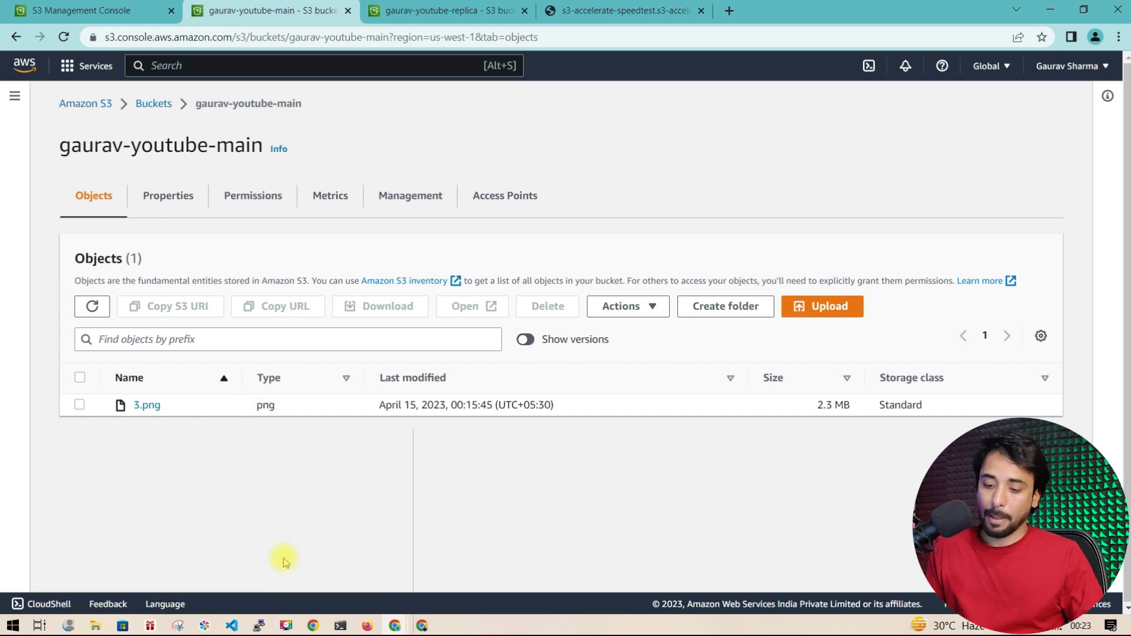
# Step: In File Explorer, rename the long-named portrait JPG on the Desktop as 23.jpg
pyautogui.click(95, 625)
pyautogui.click(396, 184)
pyautogui.doubleClick(396, 185)
pyautogui.click(465, 277)
pyautogui.press('F2')
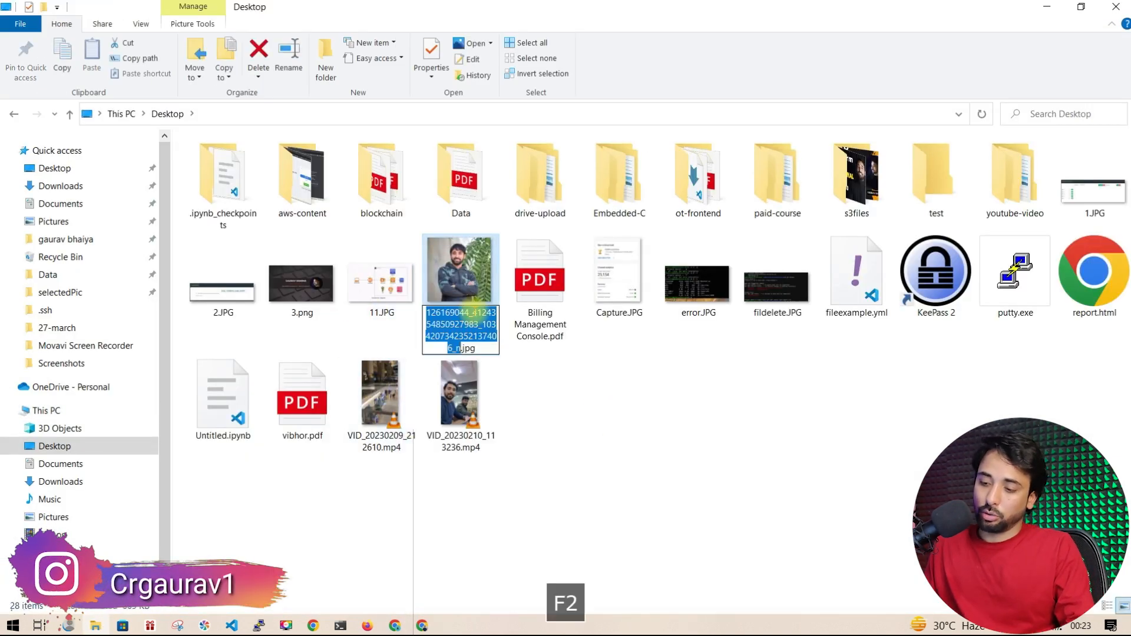
pyautogui.write('2')
pyautogui.press('Return')
pyautogui.press('Escape')
pyautogui.press('F2')
pyautogui.write('23')
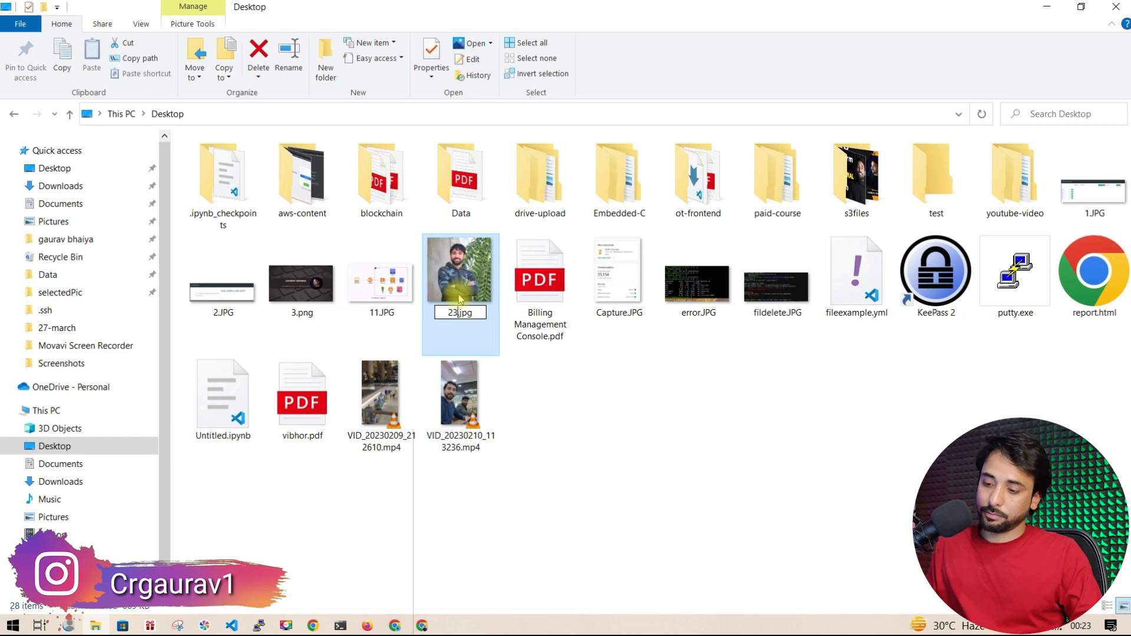
pyautogui.press('Return')
# Step: Upload 23.jpg from the Desktop to the gaurav-youtube-main bucket, refreshing the replica's object list before submitting the upload
pyautogui.press('super')
pyautogui.moveTo(508, 7); pyautogui.dragTo(789, 51)
pyautogui.moveTo(703, 407); pyautogui.dragTo(266, 446)
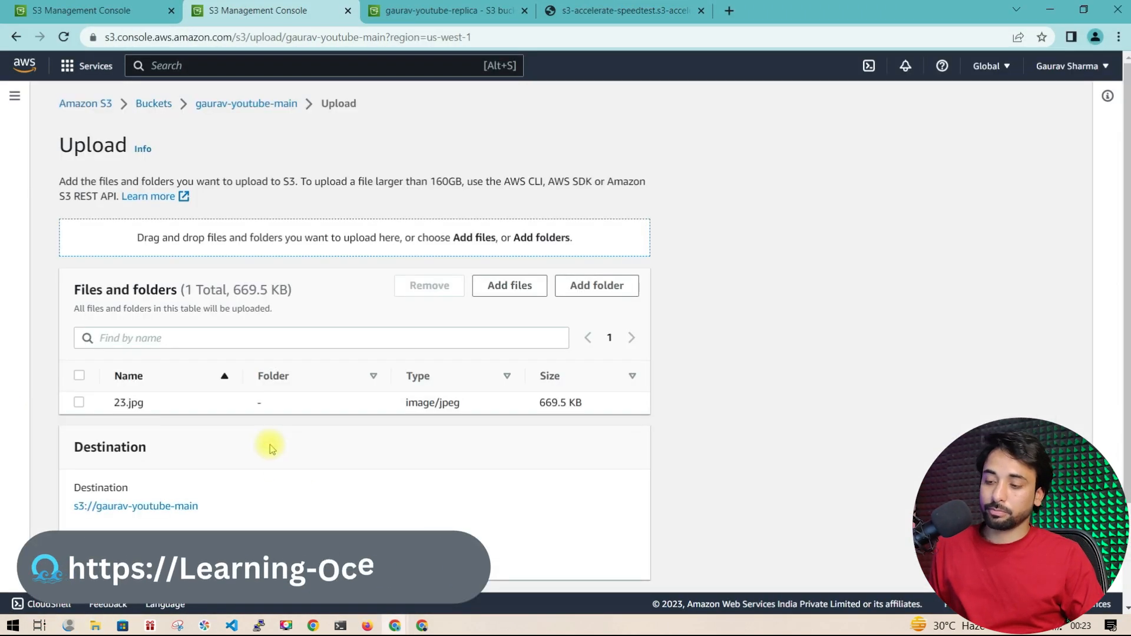
pyautogui.click(452, 8)
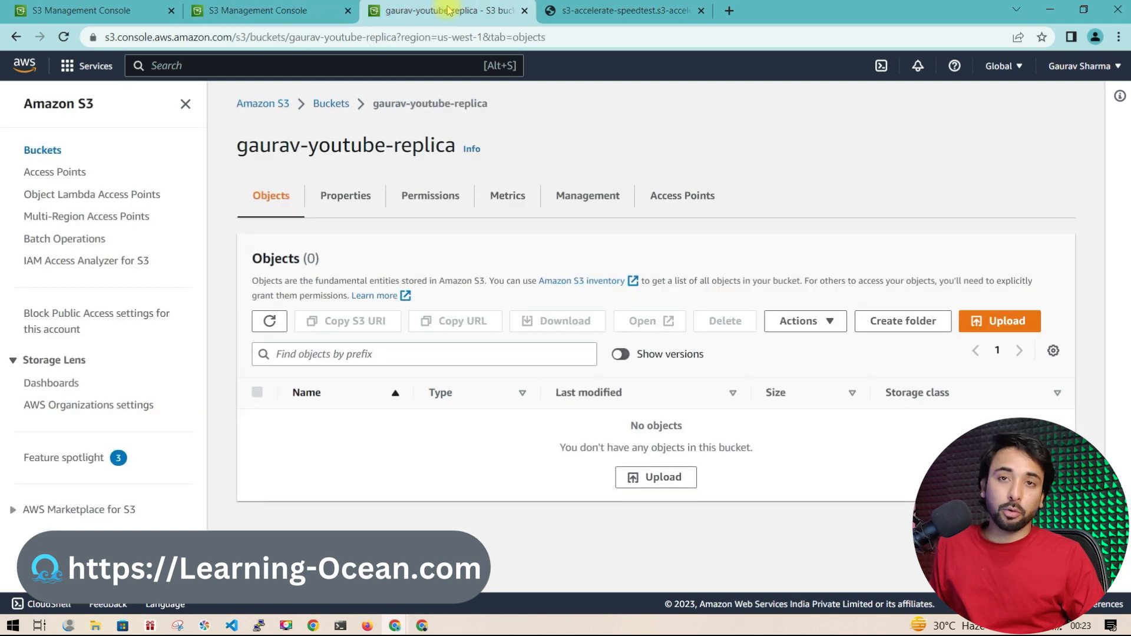
pyautogui.click(269, 321)
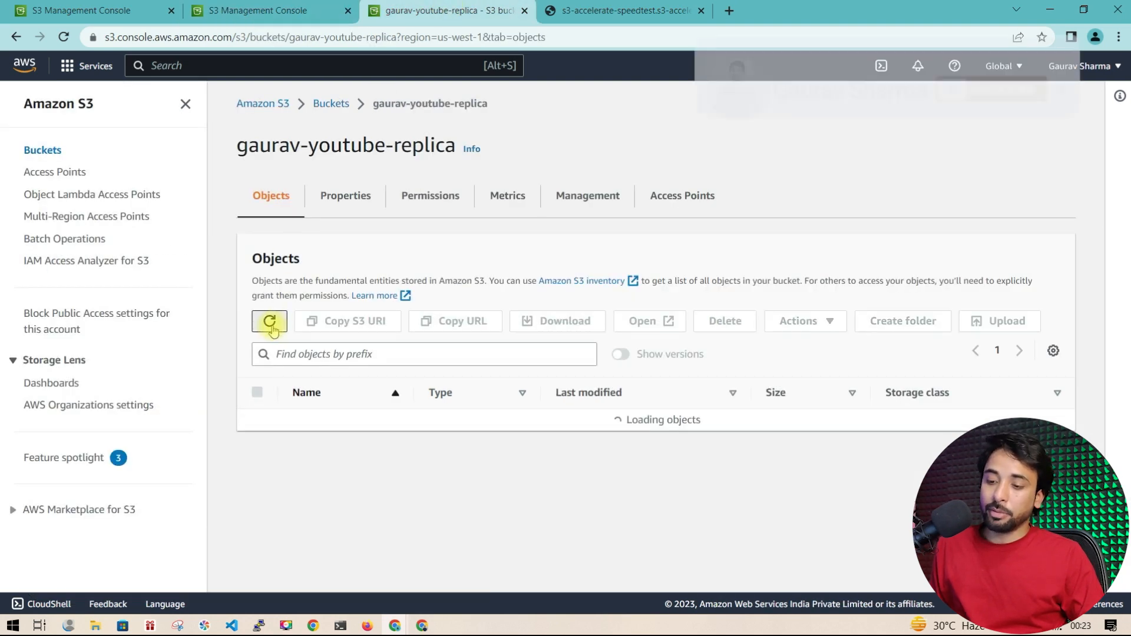
pyautogui.click(268, 10)
pyautogui.scroll(-3, 488, 287)
pyautogui.click(615, 566)
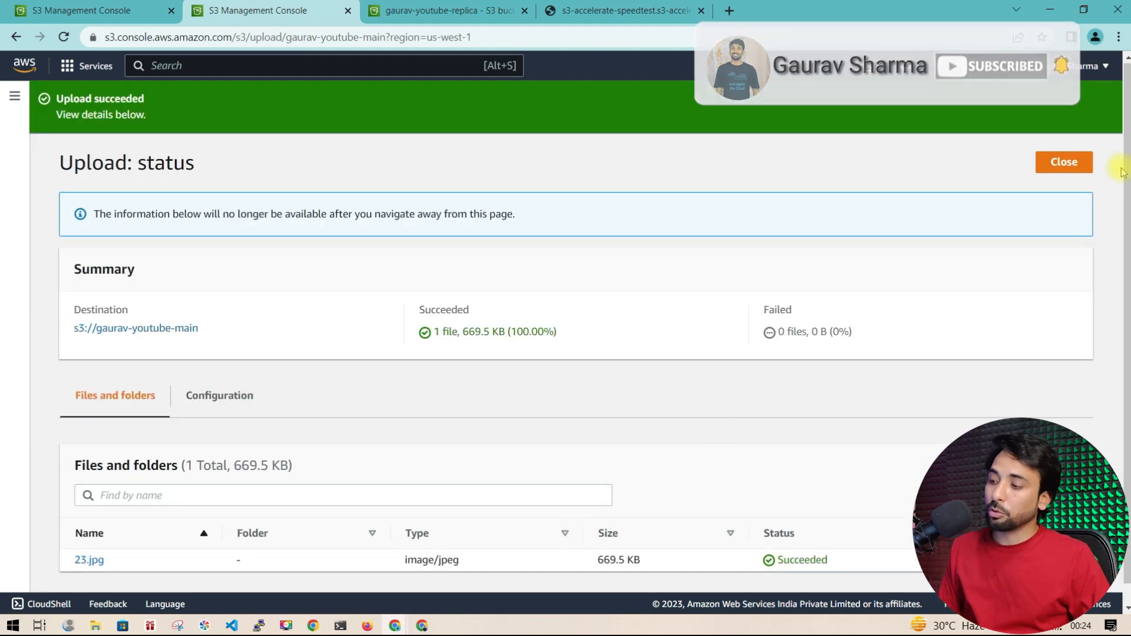
pyautogui.click(1052, 162)
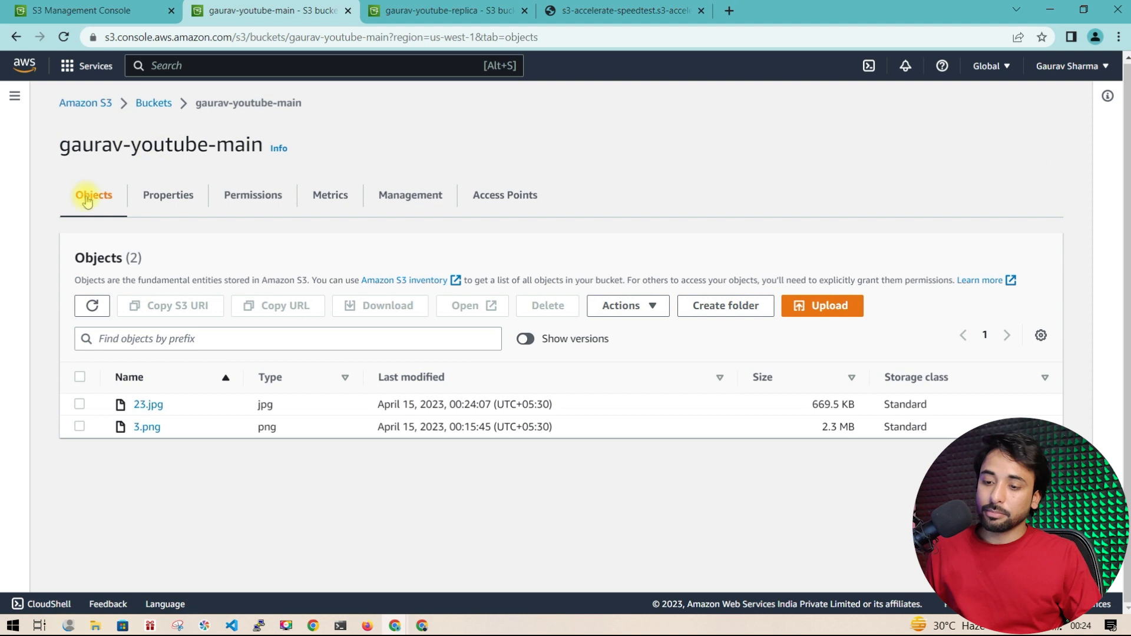
# Step: Refresh the object lists of gaurav-youtube-main and gaurav-youtube-replica to check whether 23.jpg has been replicated
pyautogui.click(90, 304)
pyautogui.click(89, 304)
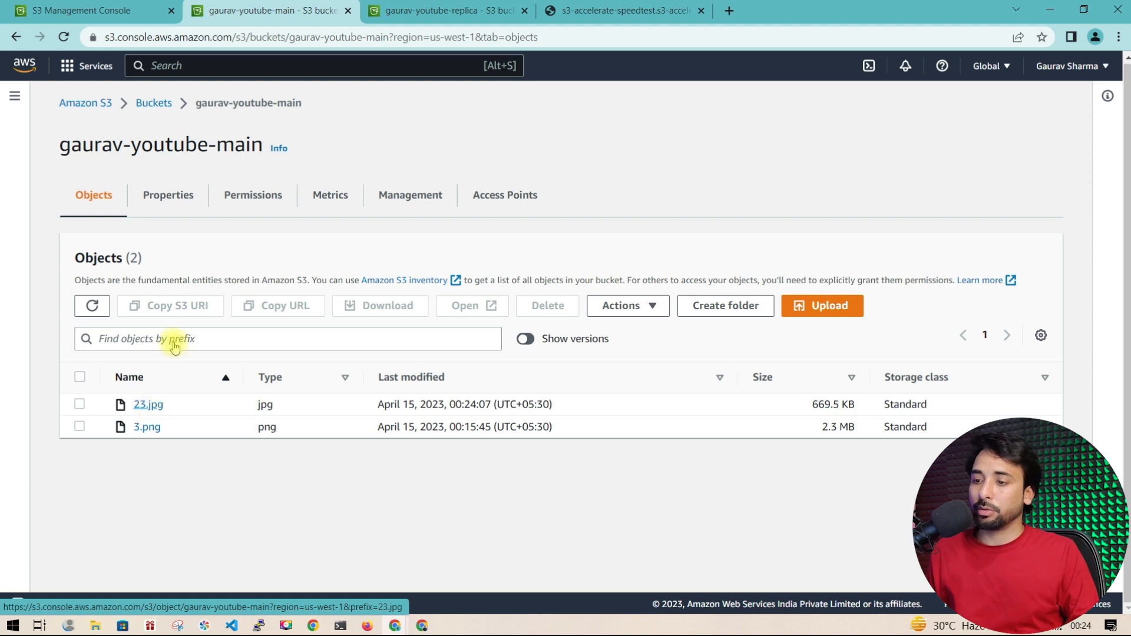
pyautogui.click(404, 14)
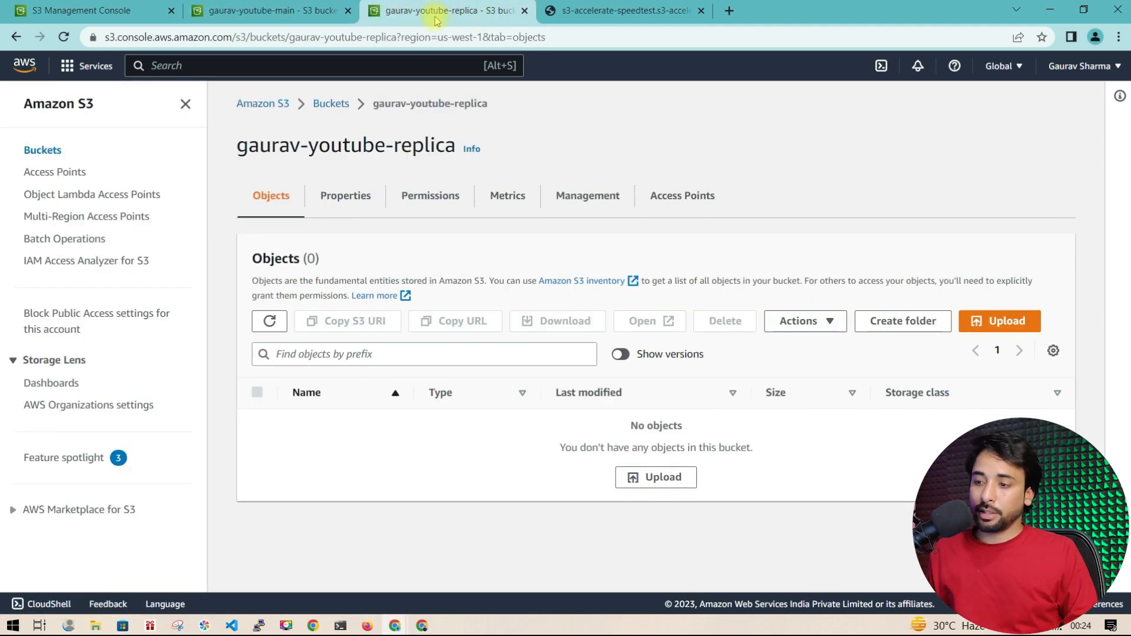
pyautogui.click(268, 321)
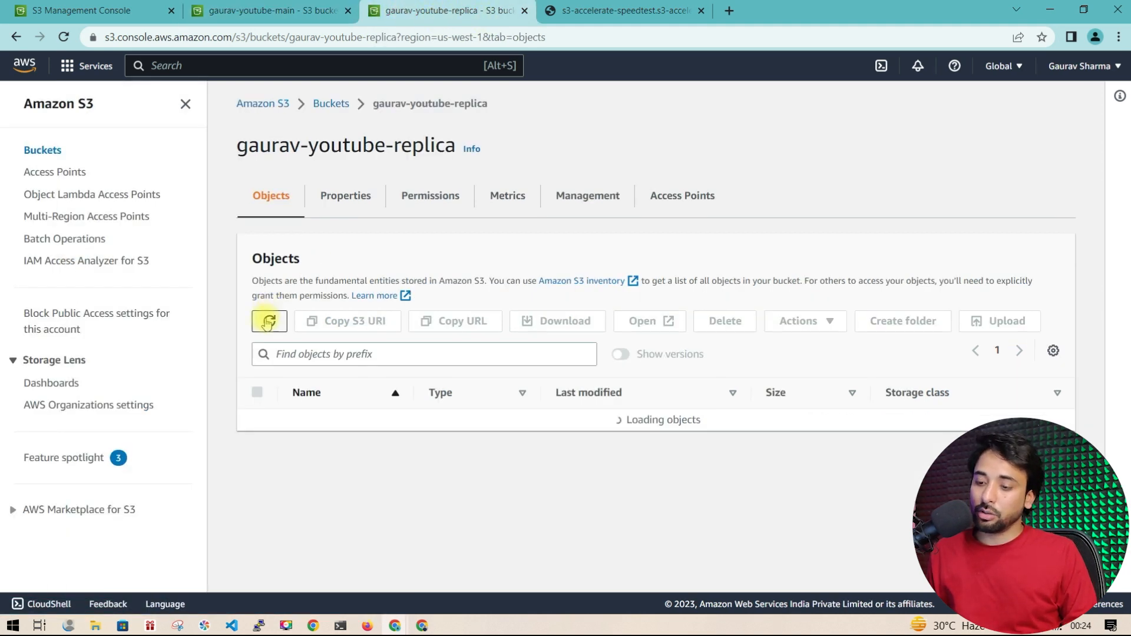
pyautogui.click(268, 322)
pyautogui.click(268, 322)
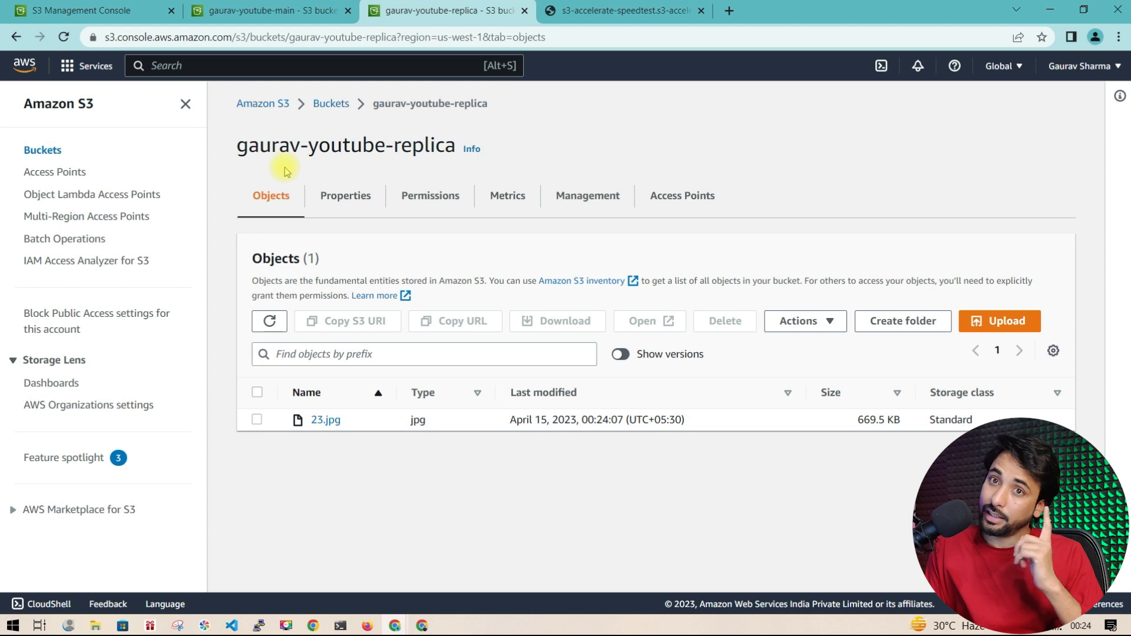
# Step: Show object versions in both buckets and compare the version ID of 23.jpg
pyautogui.click(628, 357)
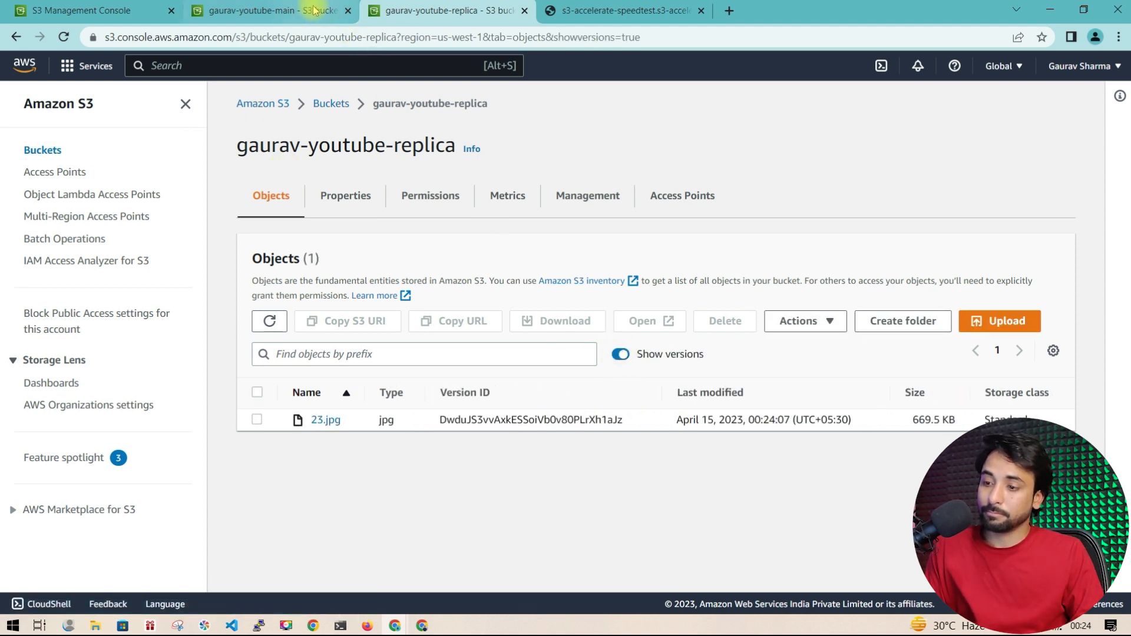
pyautogui.click(313, 10)
pyautogui.click(524, 340)
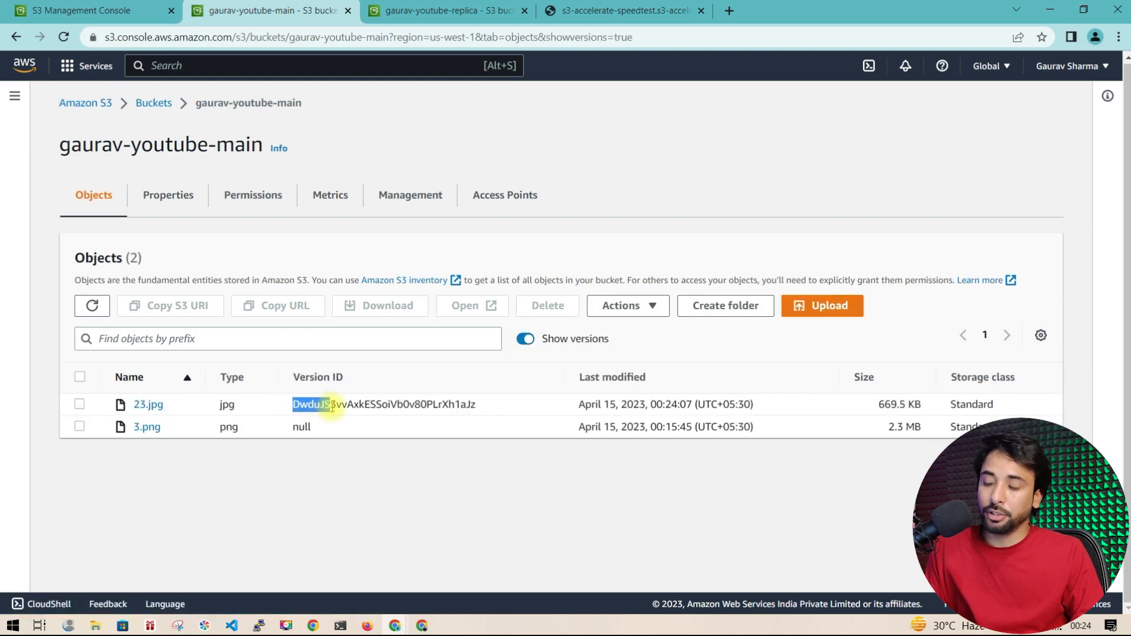
pyautogui.click(448, 11)
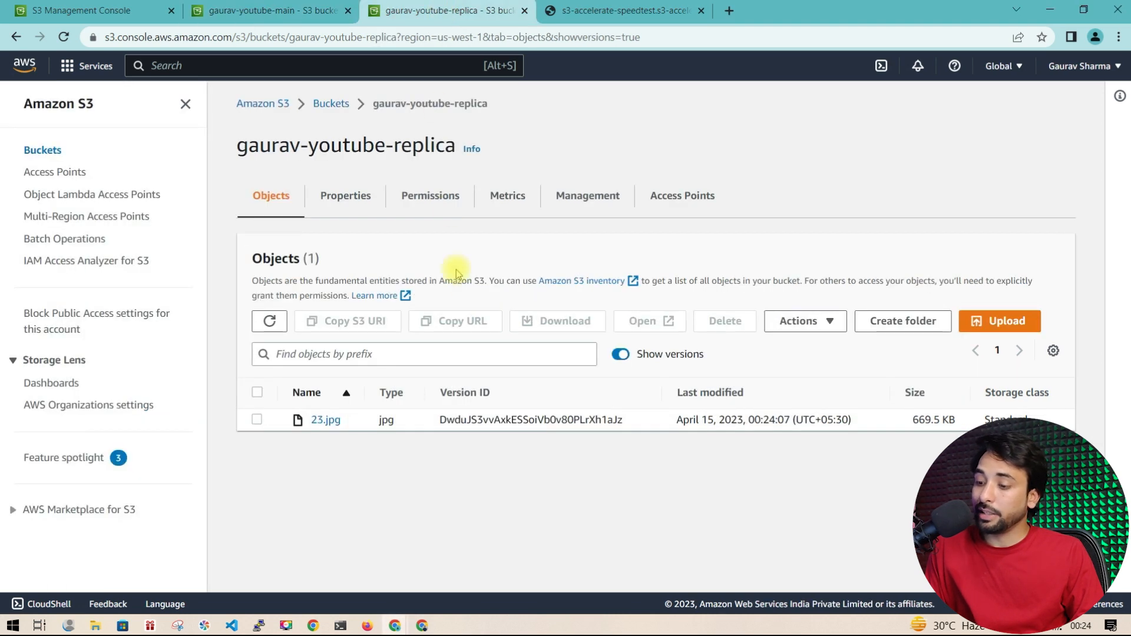
pyautogui.moveTo(439, 419); pyautogui.dragTo(501, 420)
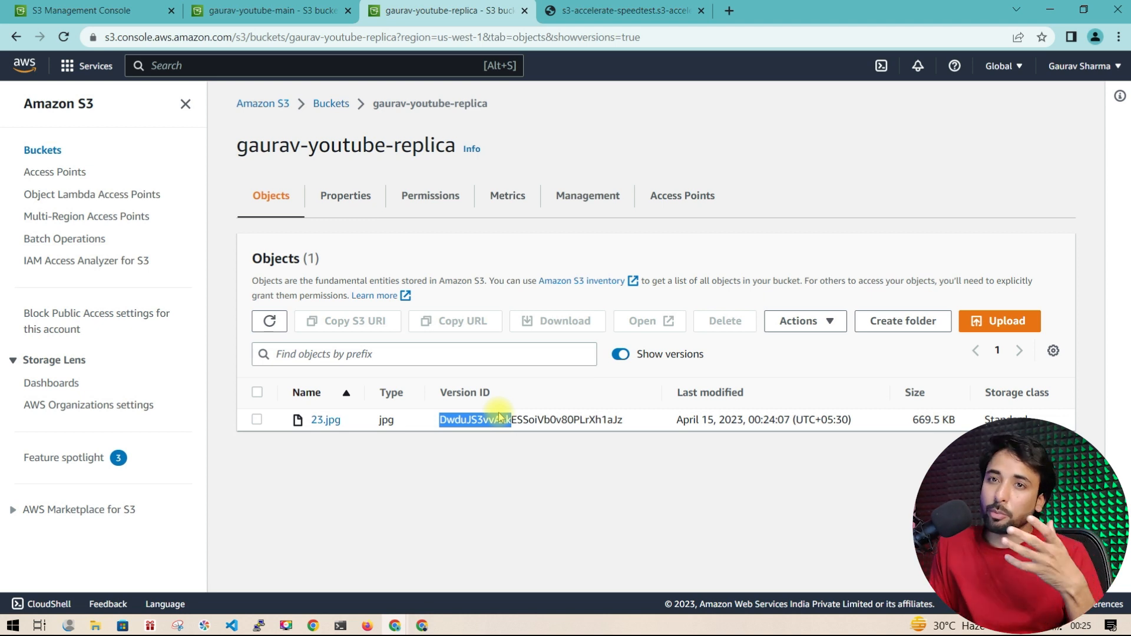
# Step: Hide object versions in the gaurav-youtube-main and gaurav-youtube-replica buckets
pyautogui.click(251, 10)
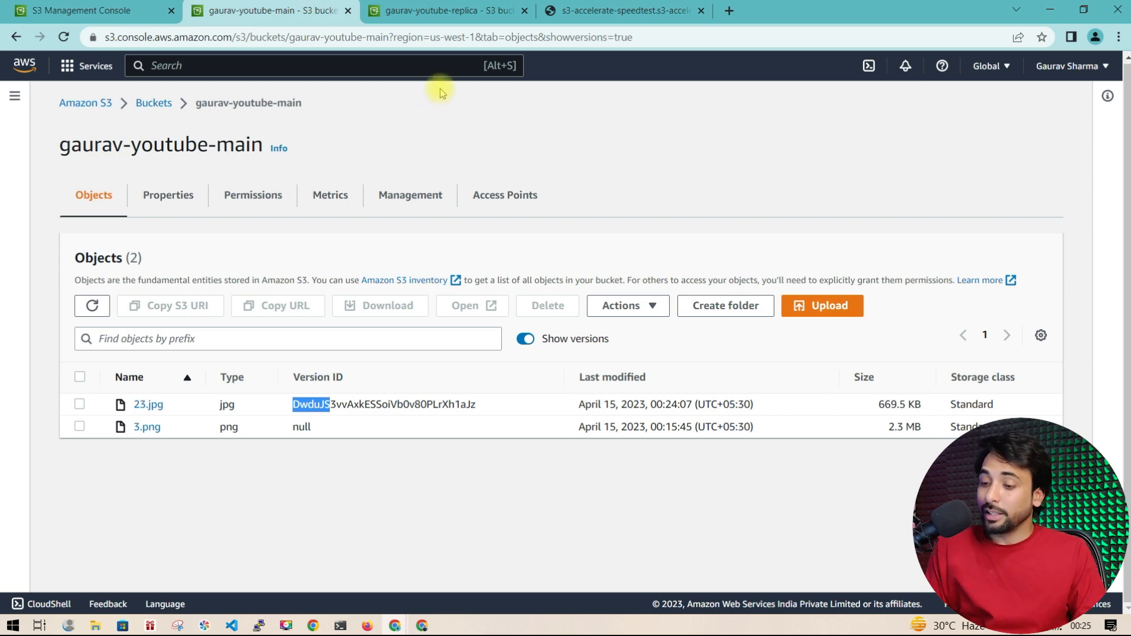
pyautogui.click(103, 10)
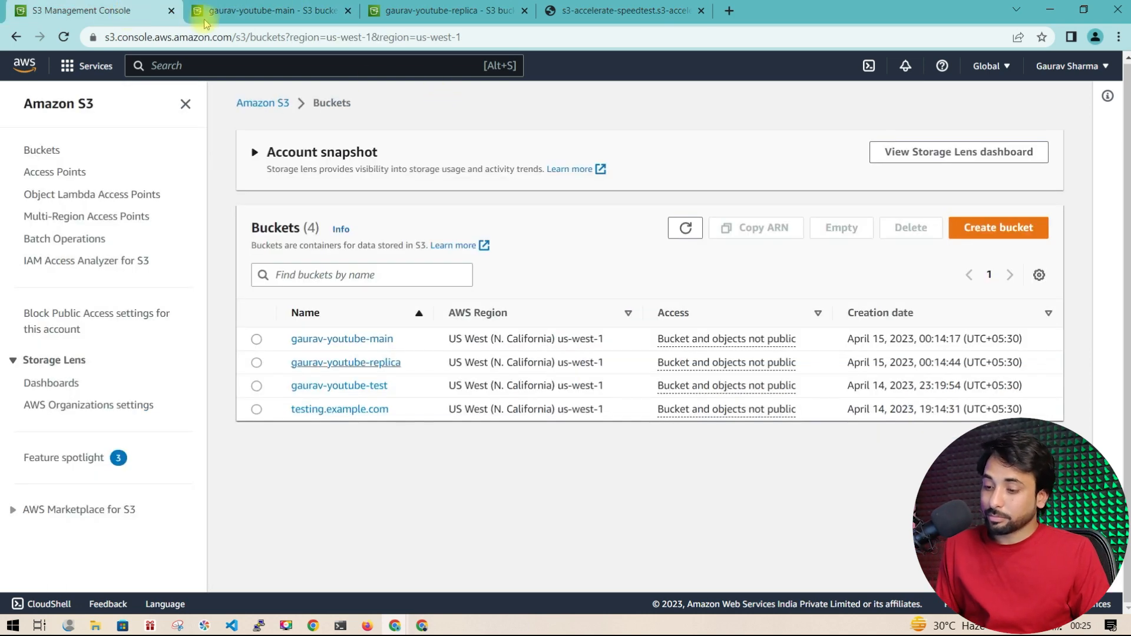
pyautogui.click(231, 13)
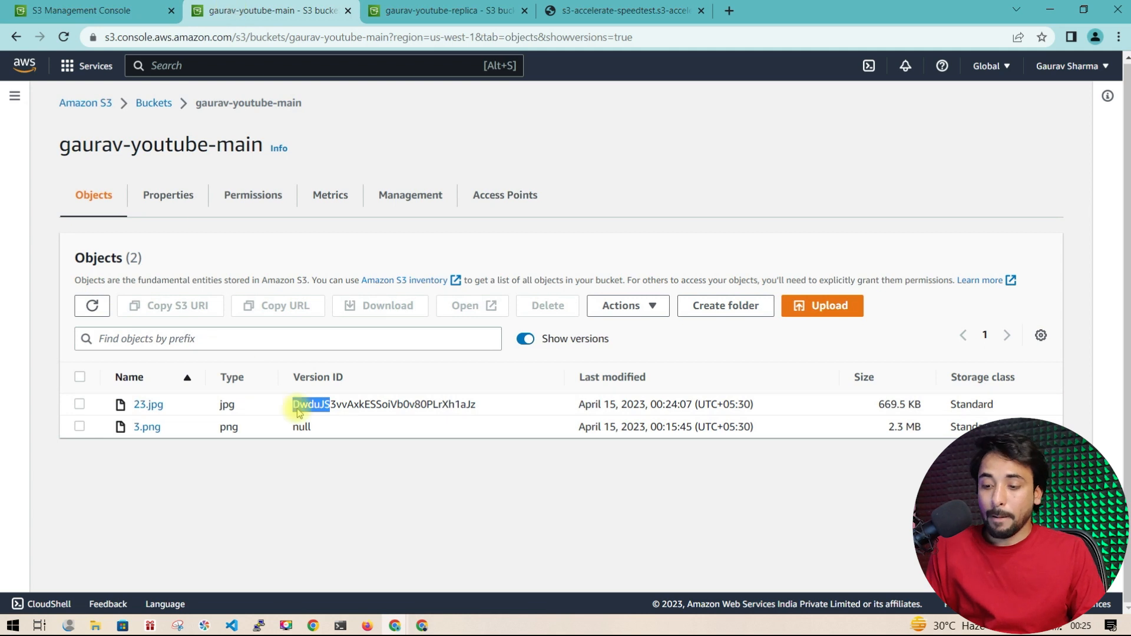
pyautogui.click(526, 340)
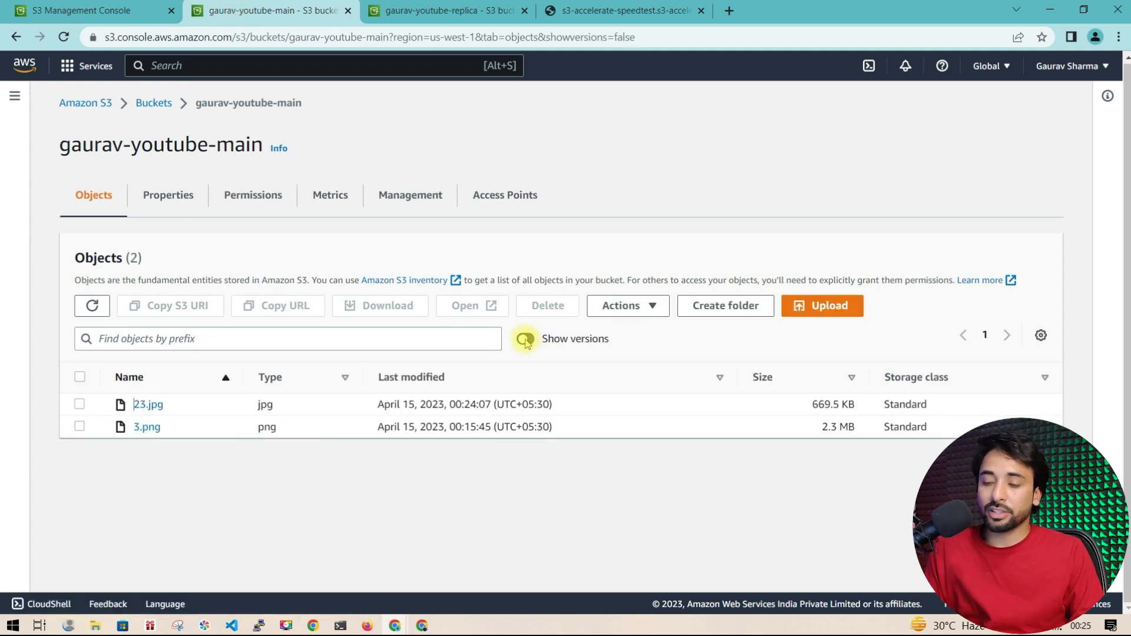
pyautogui.click(413, 11)
pyautogui.click(623, 354)
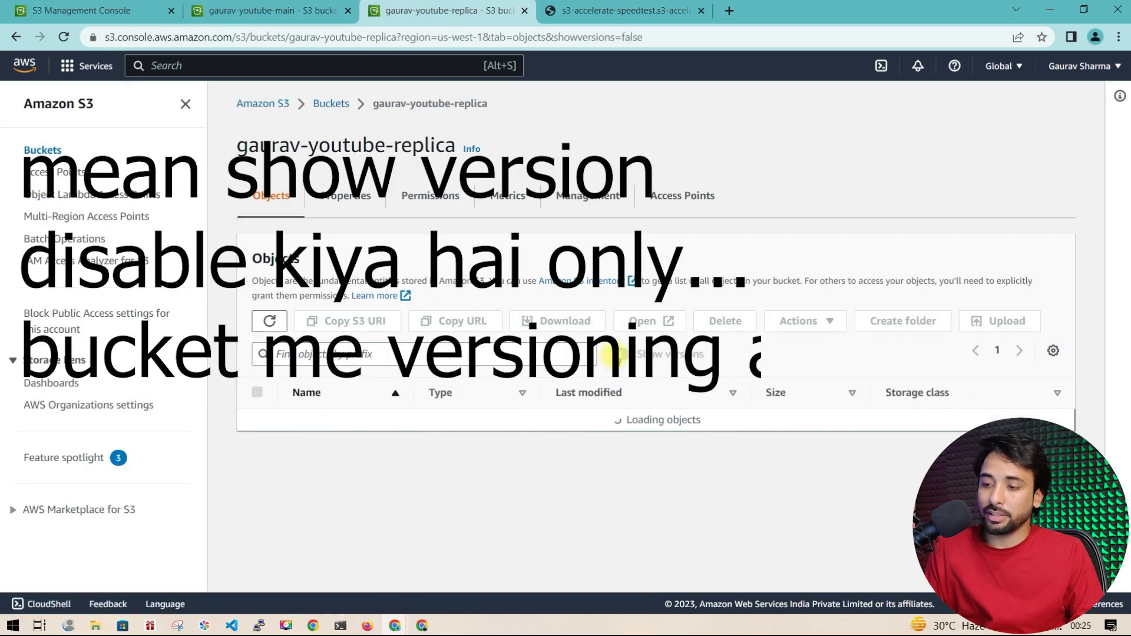
# Step: Delete 23.jpg from the gaurav-youtube-main bucket, entering "delete" as the confirmation text
pyautogui.click(259, 12)
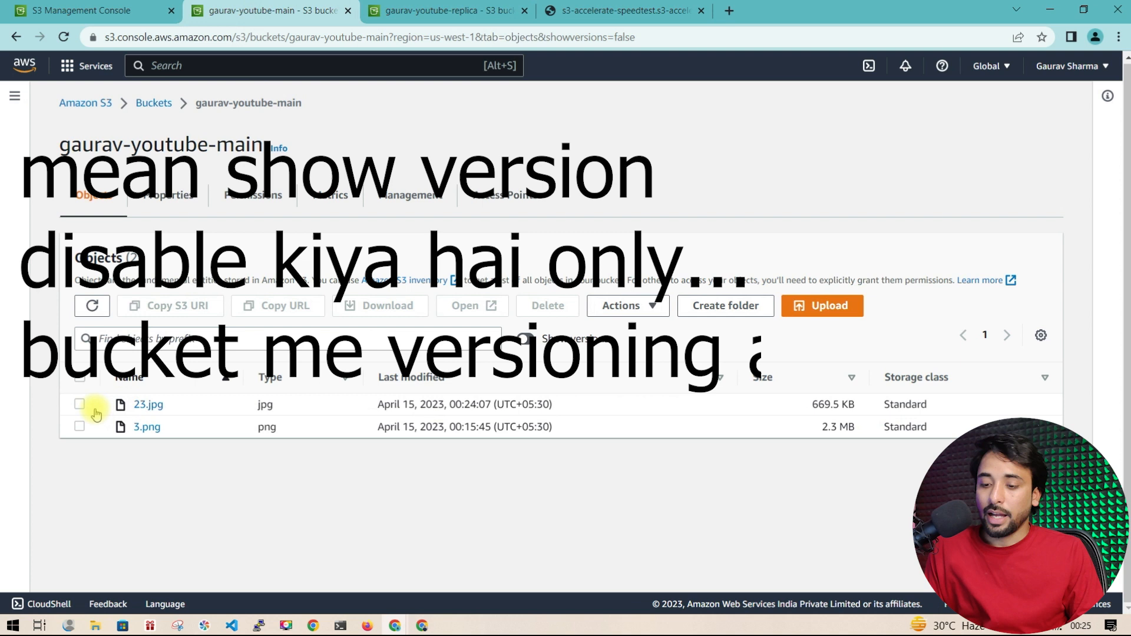
pyautogui.click(79, 404)
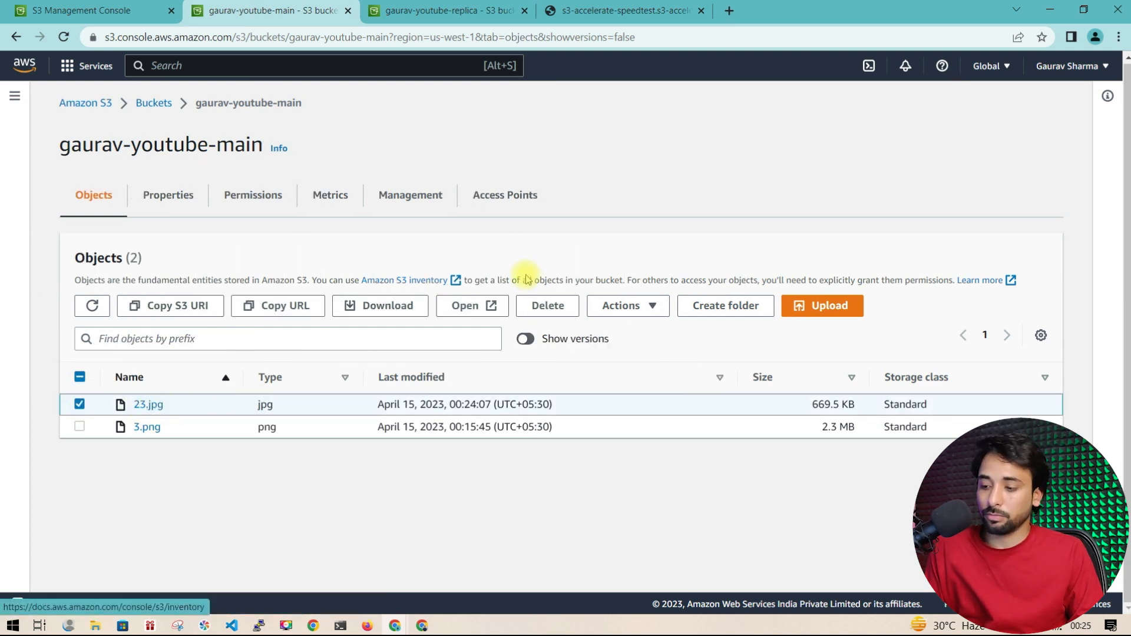
pyautogui.click(539, 306)
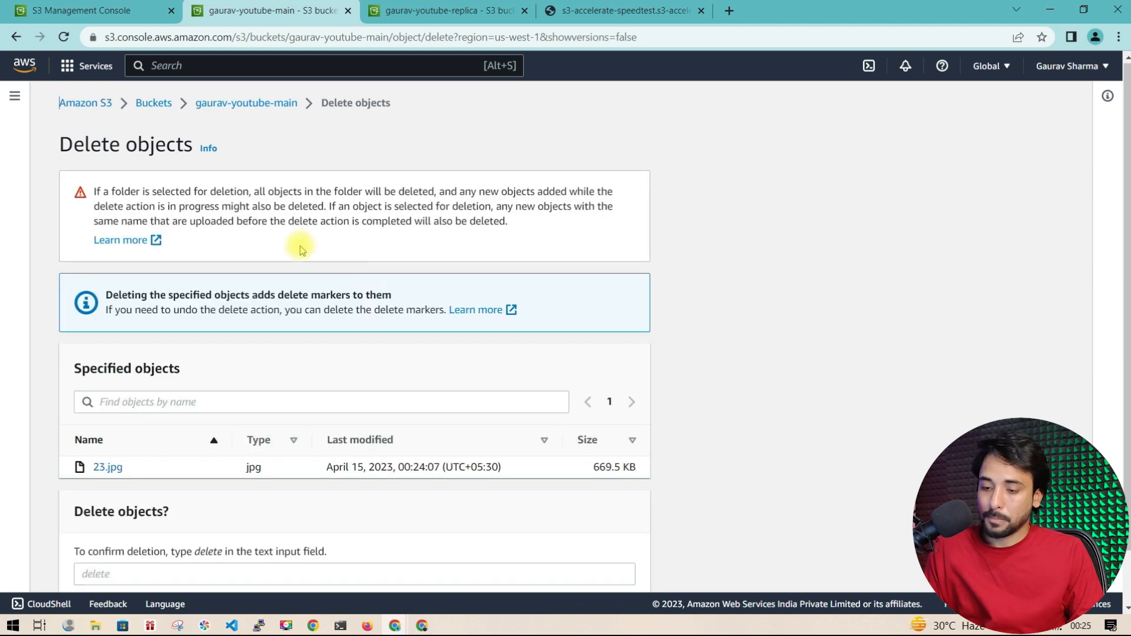
pyautogui.scroll(-2, 210, 369)
pyautogui.click(135, 507)
pyautogui.write('delete')
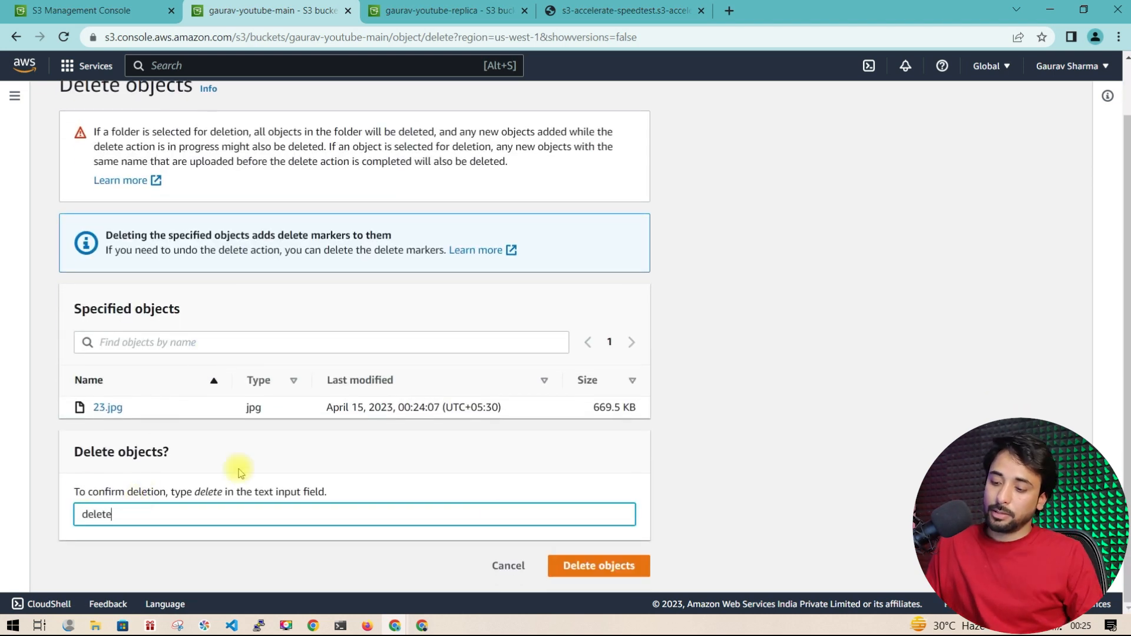
pyautogui.click(607, 567)
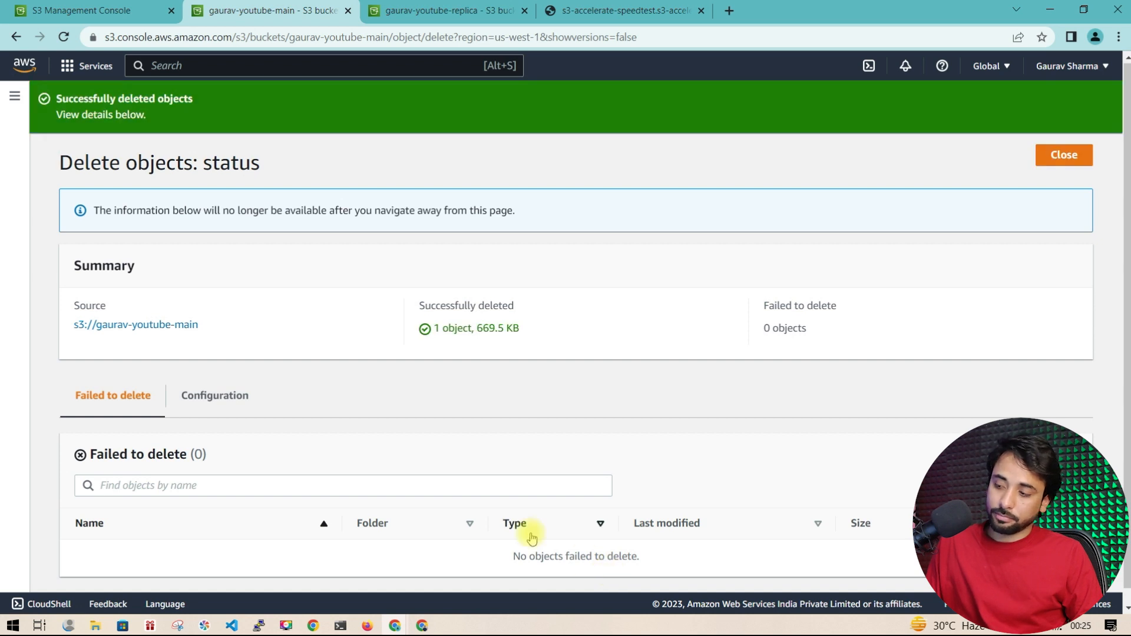
pyautogui.click(1055, 156)
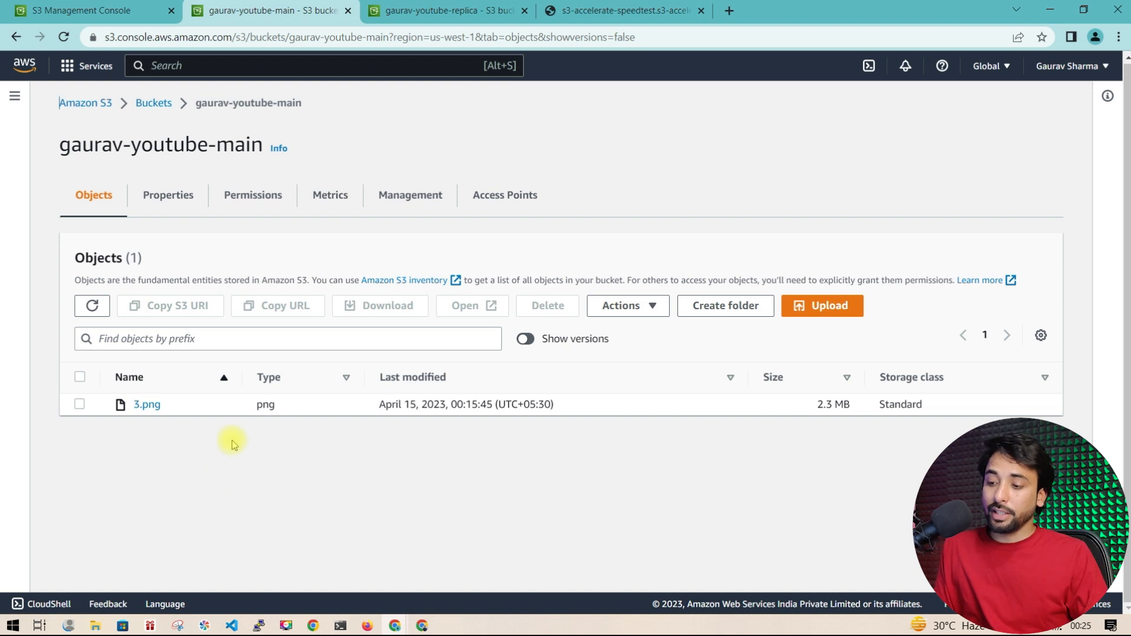
# Step: Show versions in gaurav-youtube-main to inspect the deleted 23.jpg's entries, and reload the replica bucket to check whether the deletion was replicated
pyautogui.click(525, 338)
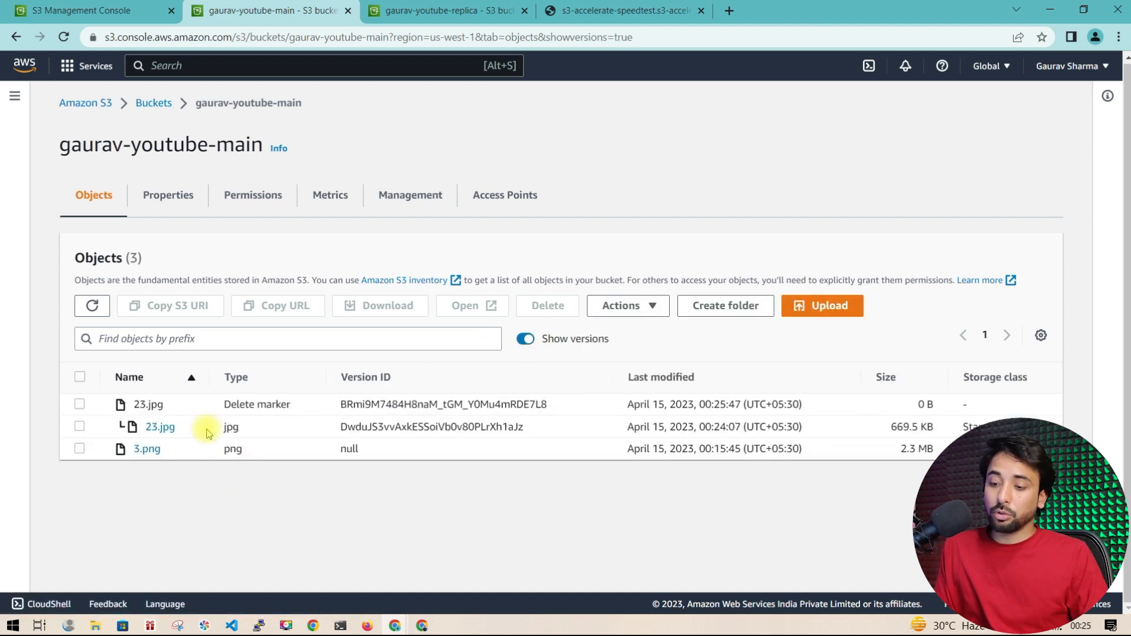
pyautogui.moveTo(224, 404); pyautogui.dragTo(345, 404)
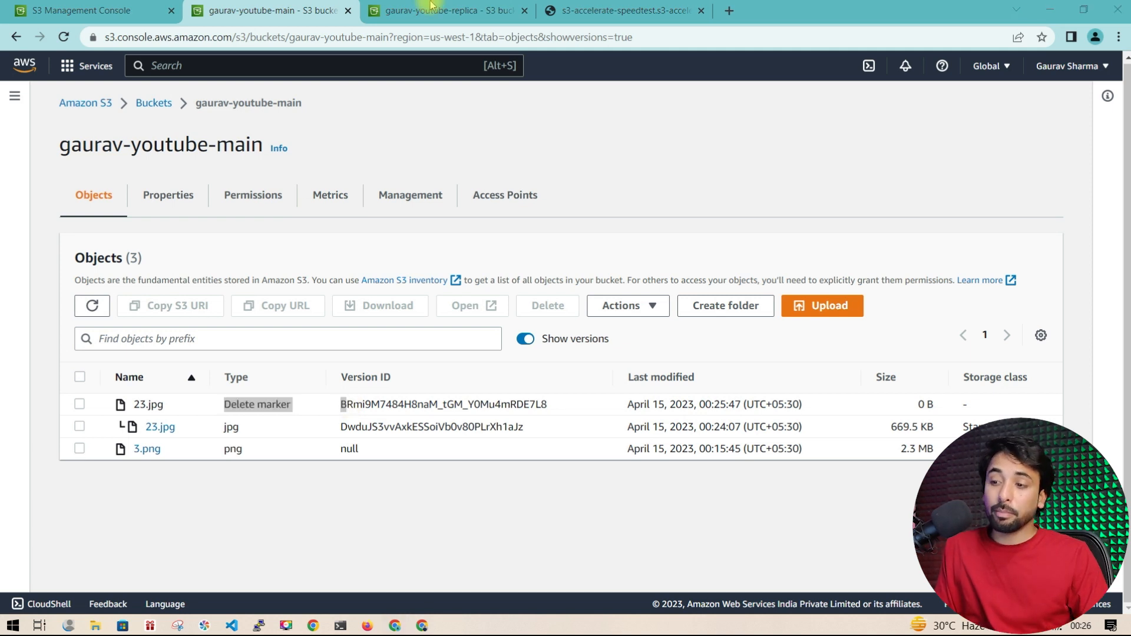
pyautogui.click(433, 14)
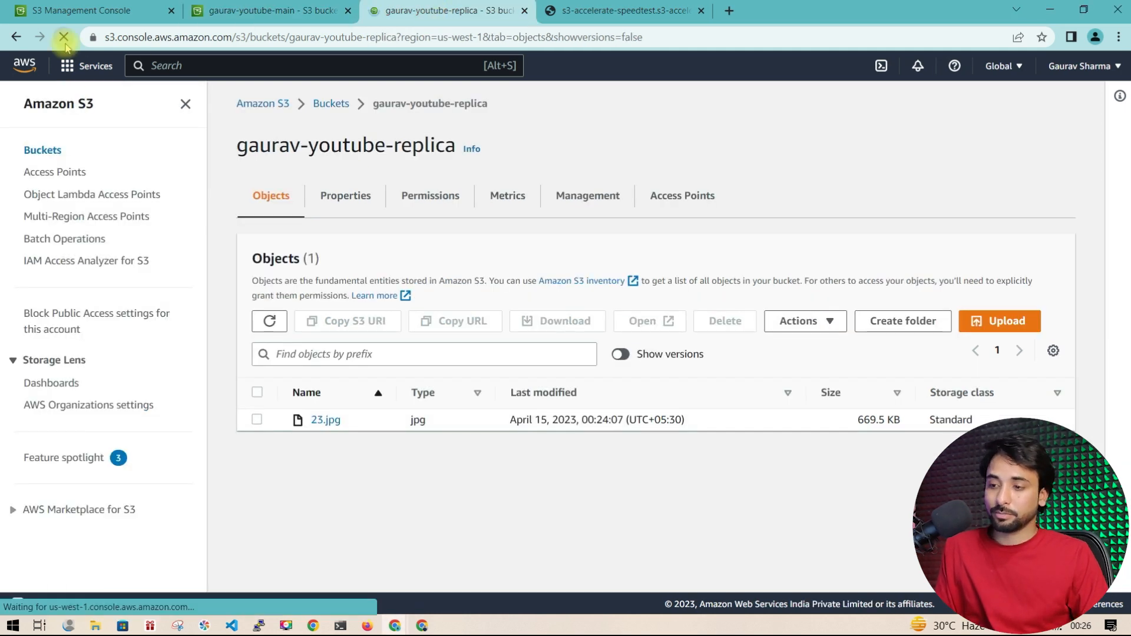
pyautogui.click(64, 37)
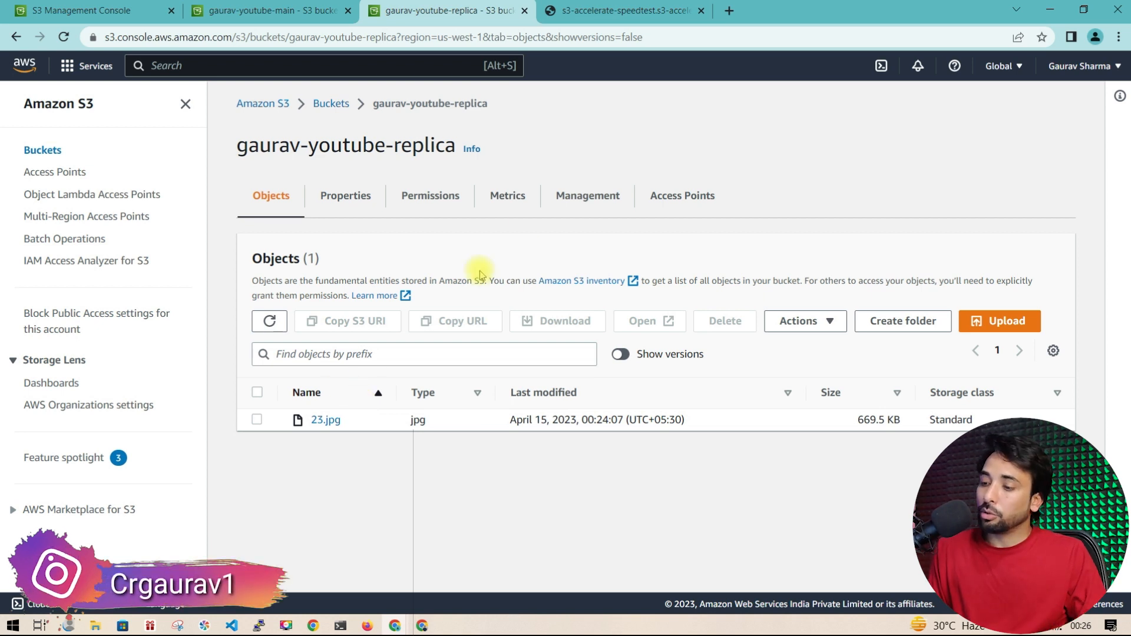
# Step: Find first-replication-rule-youtube in the gaurav-youtube-main bucket's management settings and review its additional replication options
pyautogui.click(571, 206)
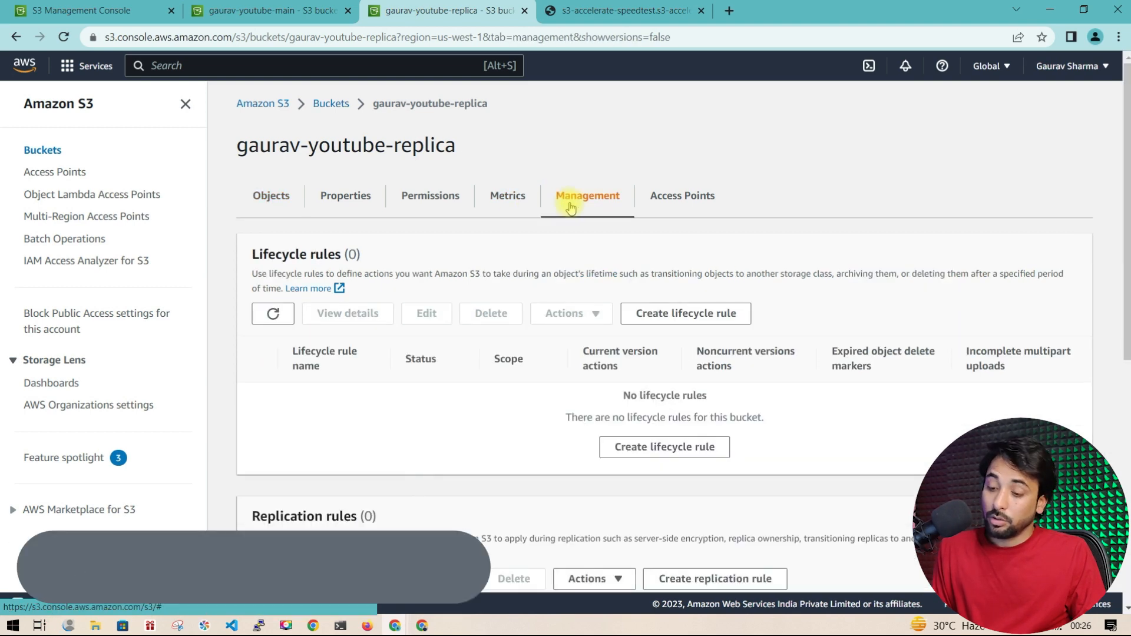
pyautogui.moveTo(579, 134); pyautogui.dragTo(202, 104)
pyautogui.click(277, 11)
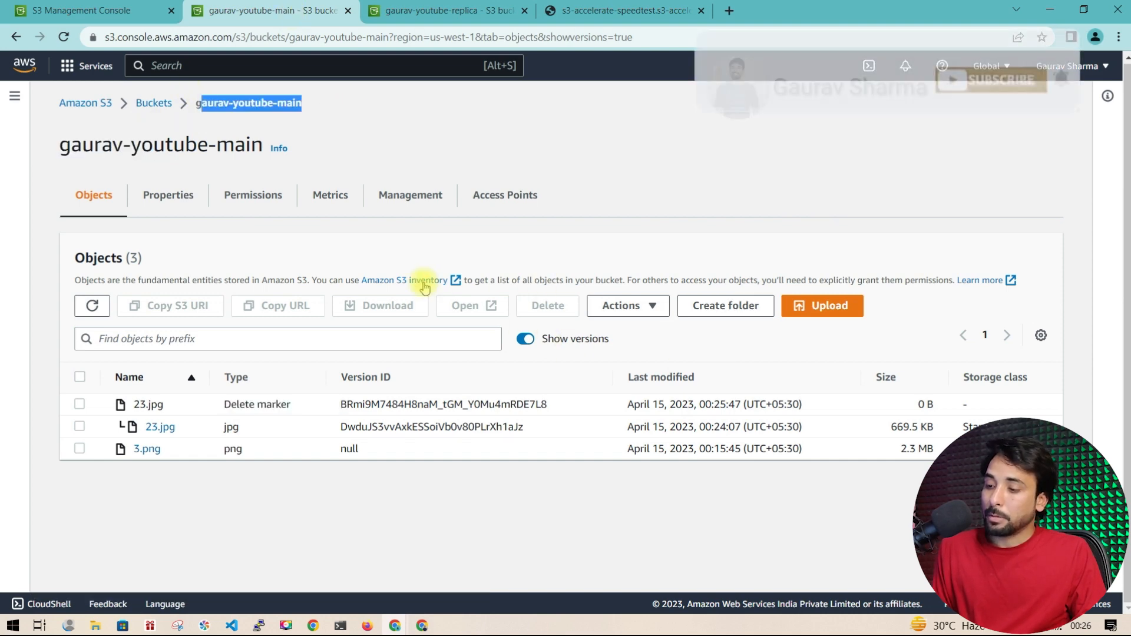
pyautogui.click(399, 193)
pyautogui.scroll(-8, 114, 337)
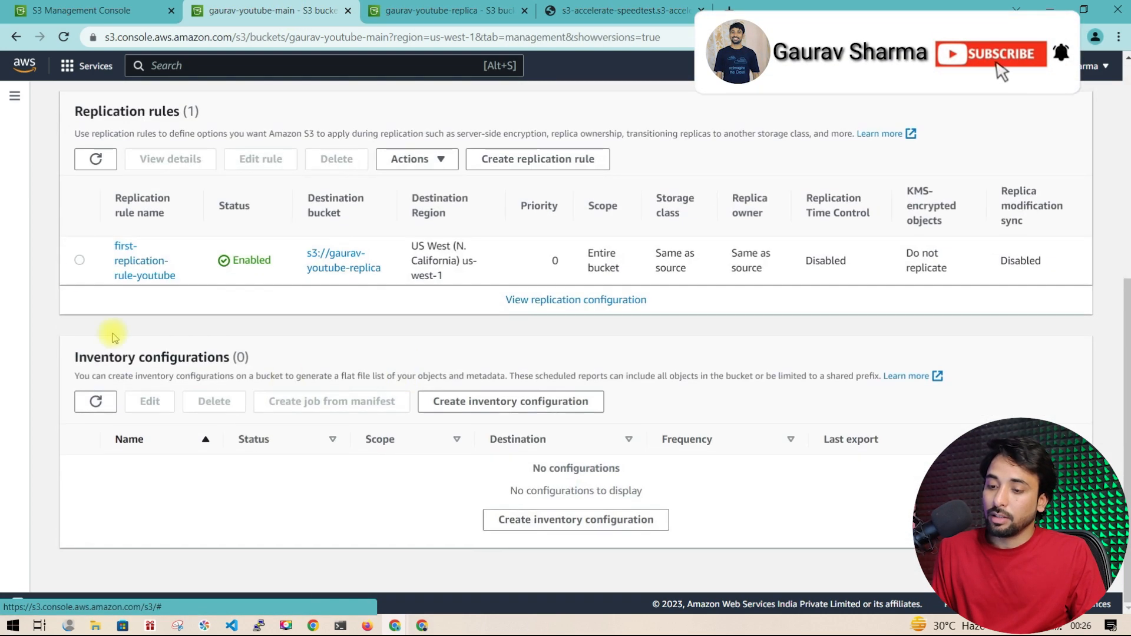
pyautogui.click(125, 266)
pyautogui.scroll(-5, 127, 261)
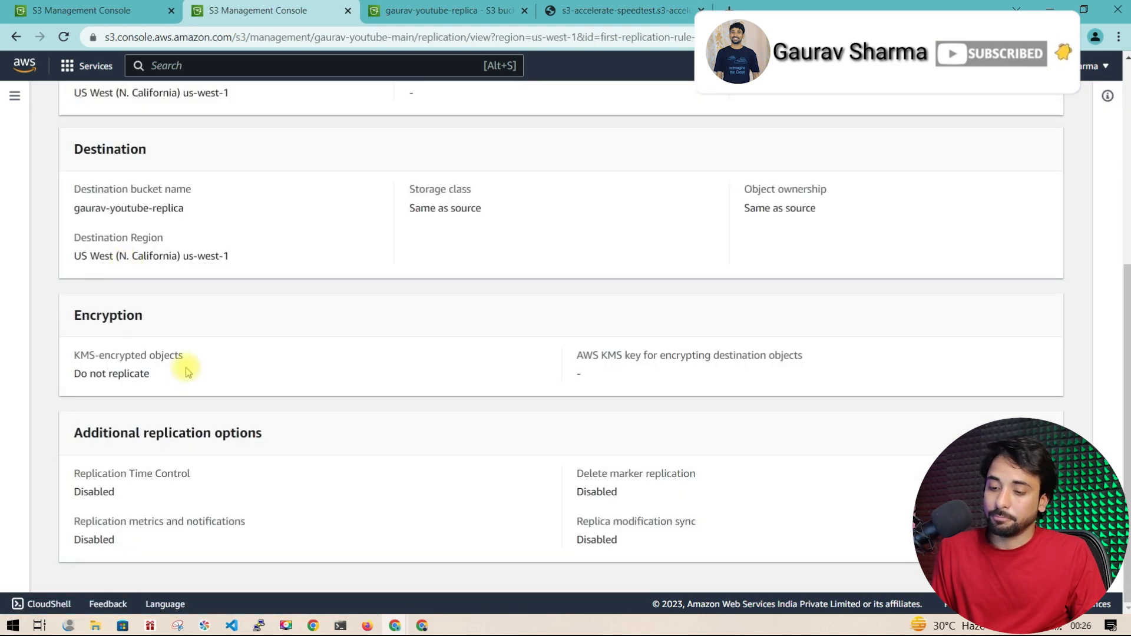
# Step: Enable delete marker replication in first-replication-rule-youtube and save the edited rule
pyautogui.scroll(5, 589, 301)
pyautogui.click(1020, 143)
pyautogui.click(1002, 210)
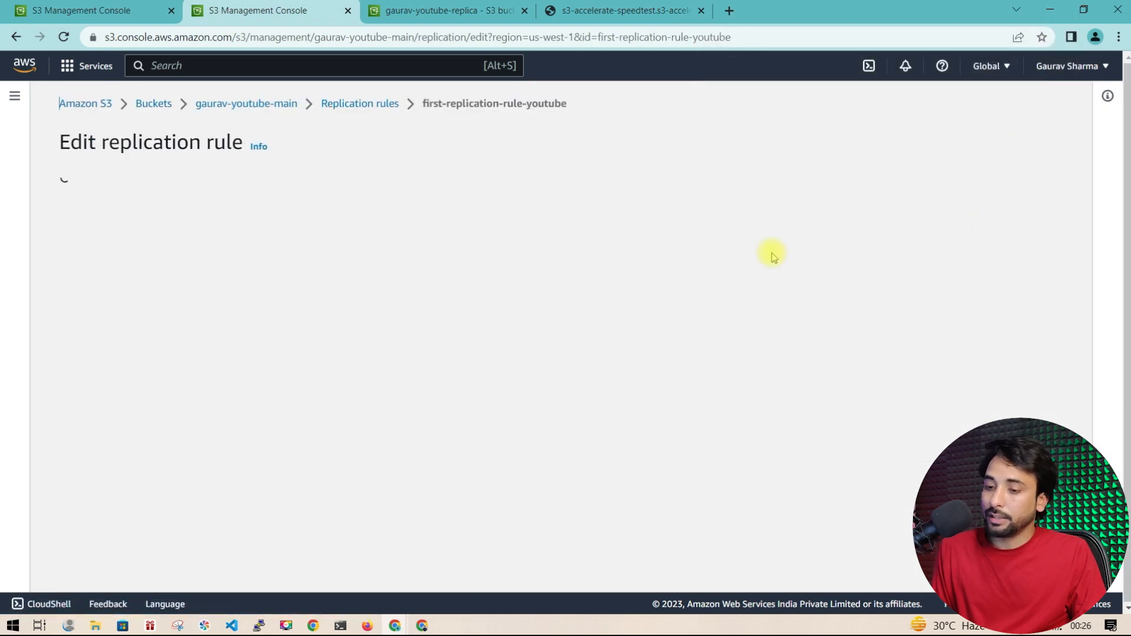
pyautogui.scroll(-5, 348, 389)
pyautogui.scroll(-15, 348, 389)
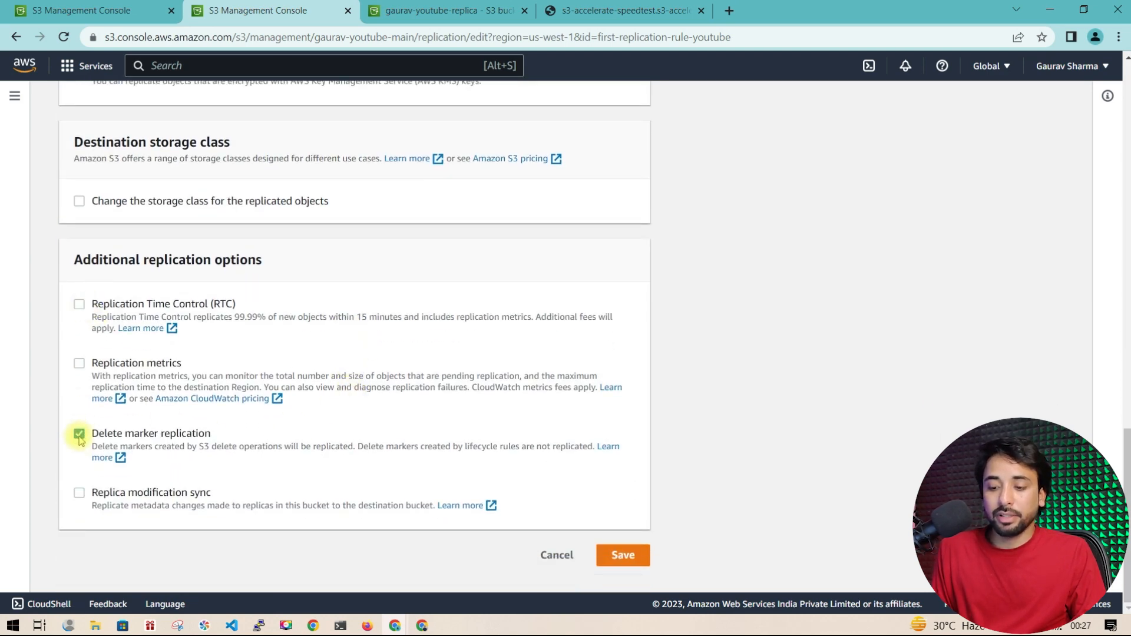
pyautogui.click(639, 555)
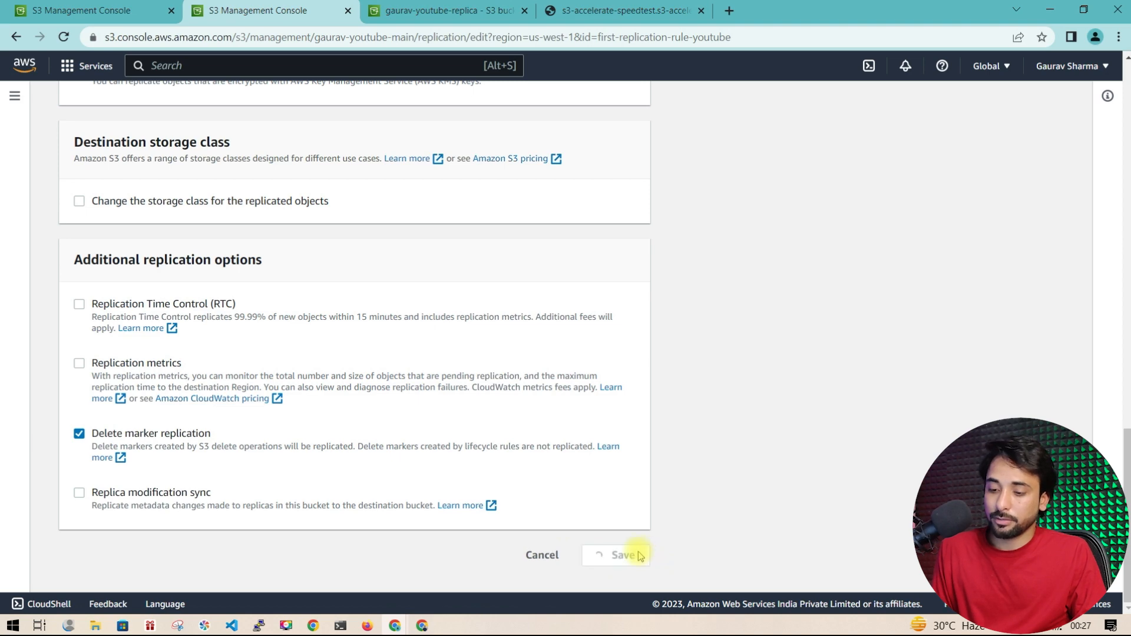
# Step: Open the object lists of the gaurav-youtube-main and gaurav-youtube-replica buckets in their separate browser tabs
pyautogui.click(154, 171)
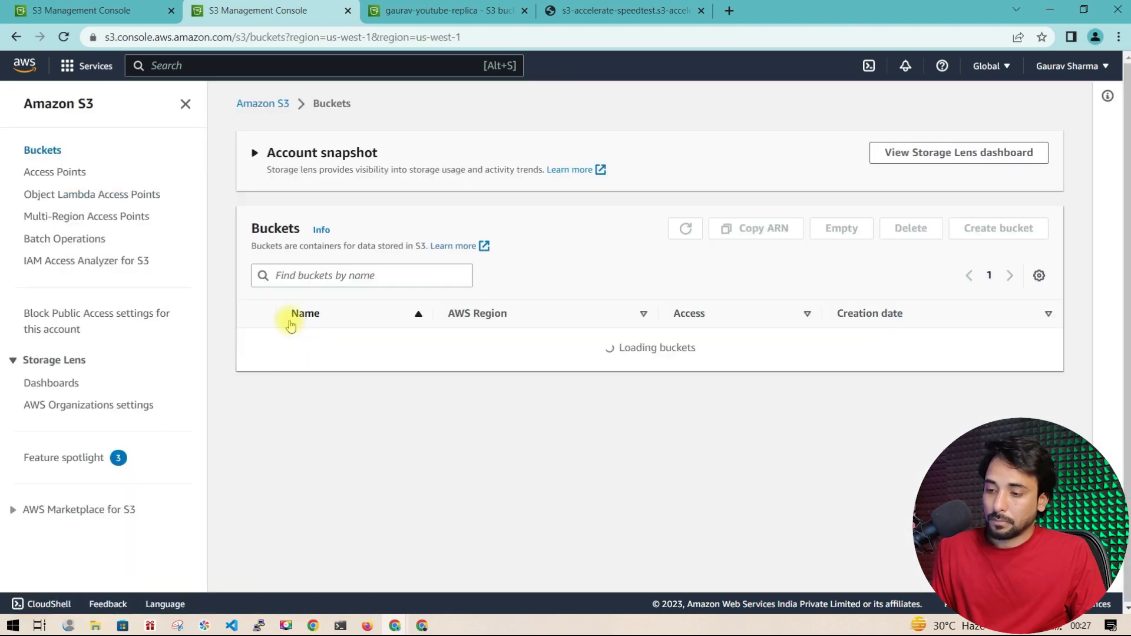
pyautogui.click(331, 335)
pyautogui.click(415, 17)
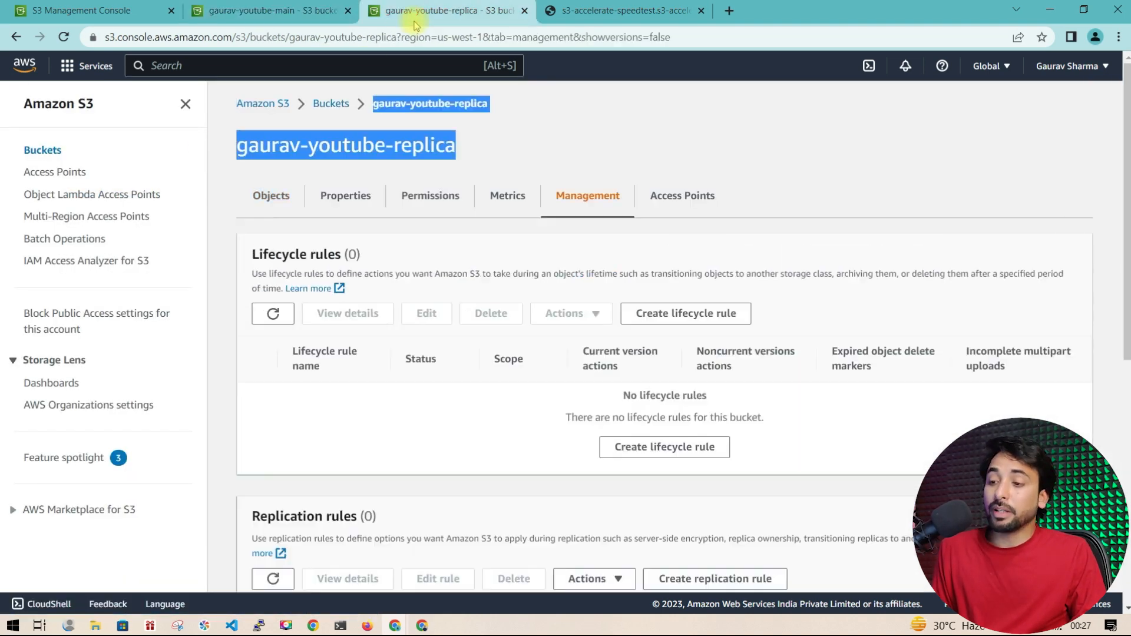
pyautogui.scroll(-5, 265, 486)
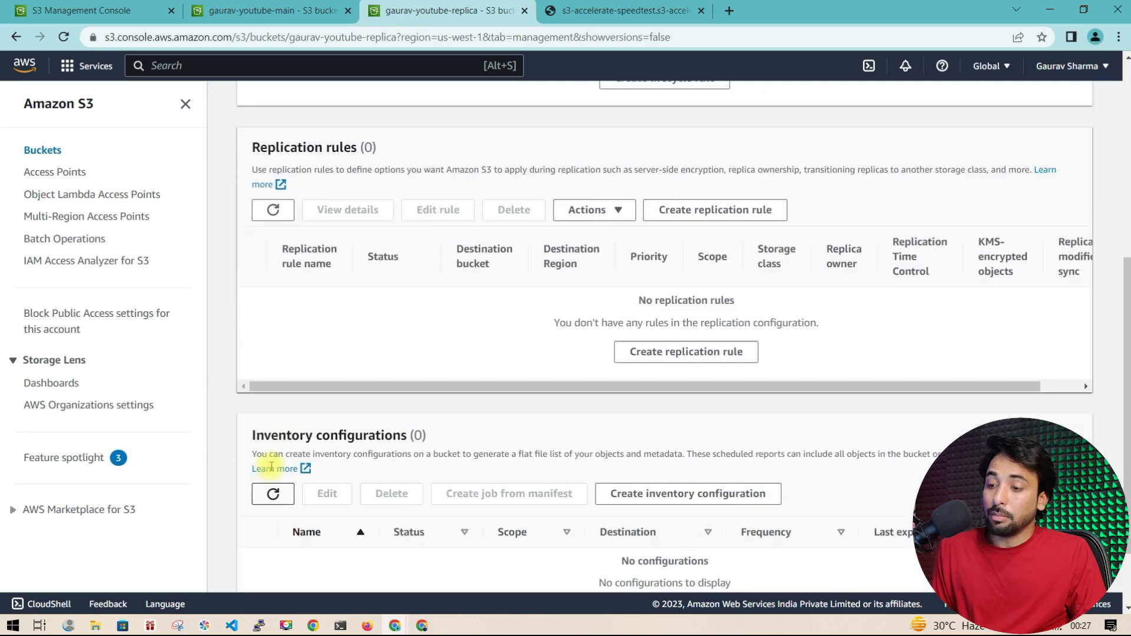
pyautogui.scroll(5, 273, 465)
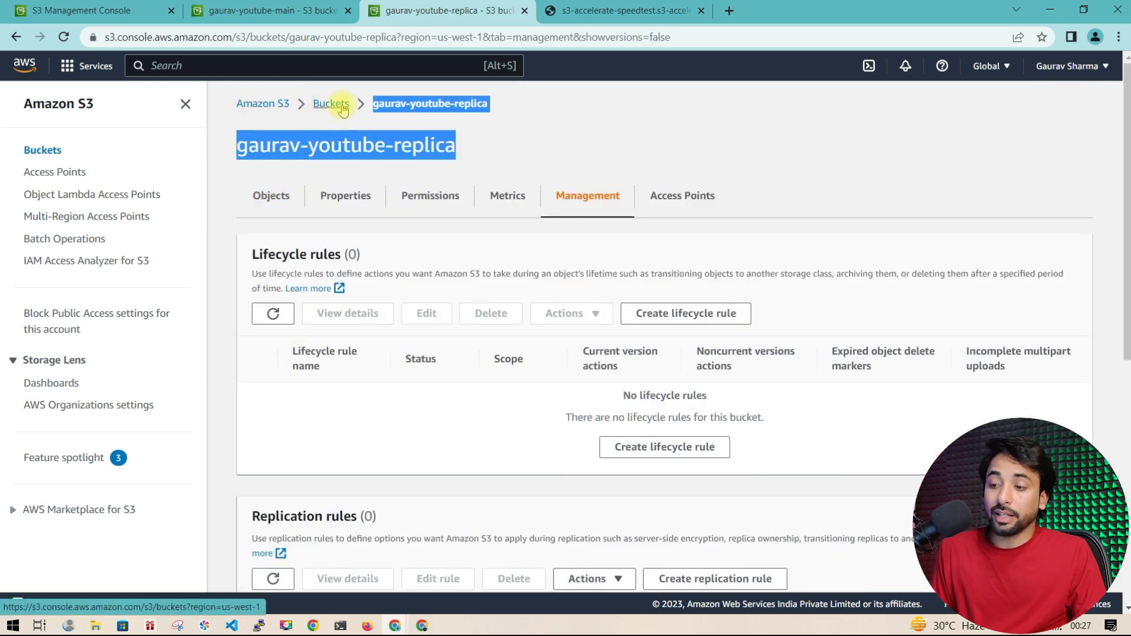
pyautogui.click(330, 104)
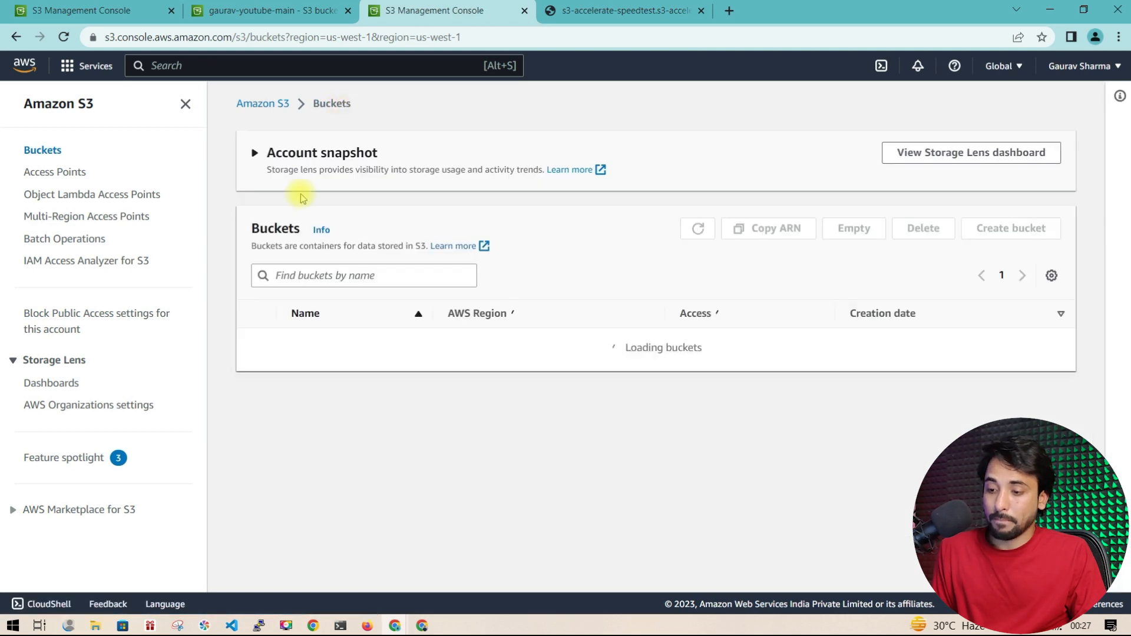
pyautogui.click(329, 362)
# Step: Show versions in gaurav-youtube-main and permanently delete the delete marker of 23.jpg, copying the requested confirmation text
pyautogui.hotkey('ctrl', 'shift', 'Tab')
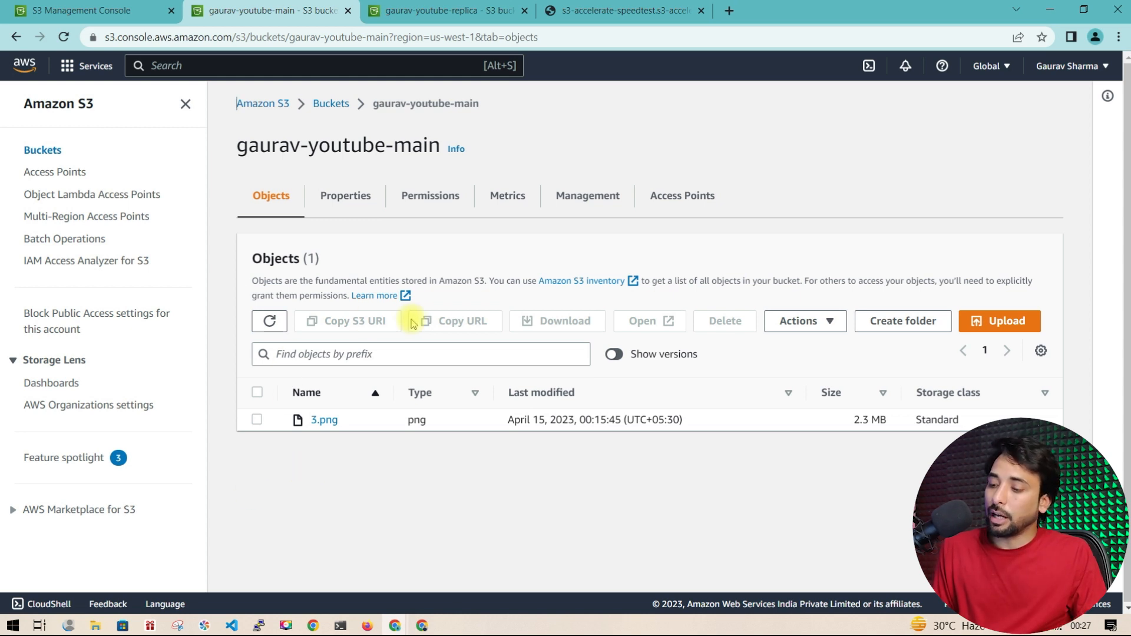
pyautogui.click(614, 355)
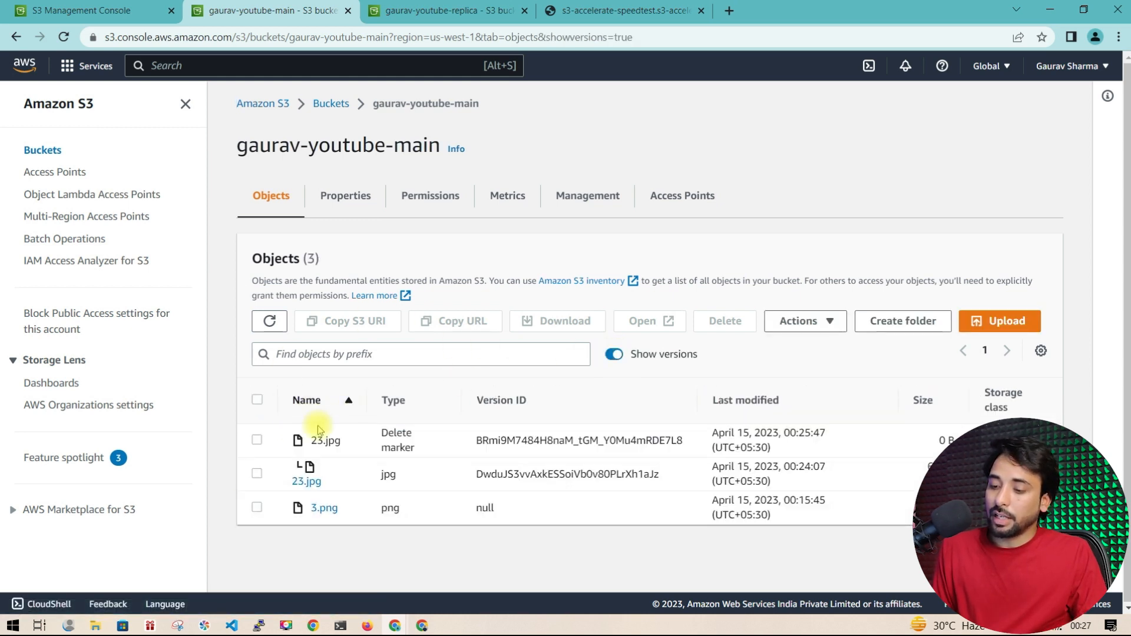
pyautogui.click(257, 440)
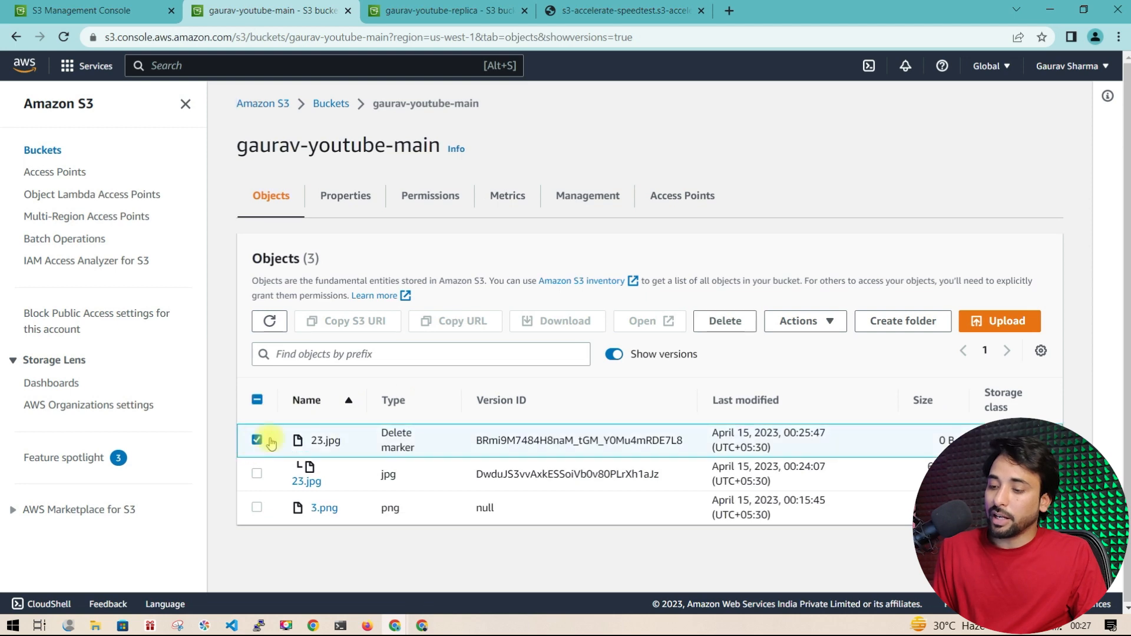
pyautogui.click(729, 320)
pyautogui.scroll(-1, 214, 477)
pyautogui.moveTo(195, 489); pyautogui.dragTo(284, 490)
pyautogui.hotkey('ctrl', 'c')
pyautogui.click(229, 512)
pyautogui.hotkey('ctrl', 'v')
pyautogui.click(598, 566)
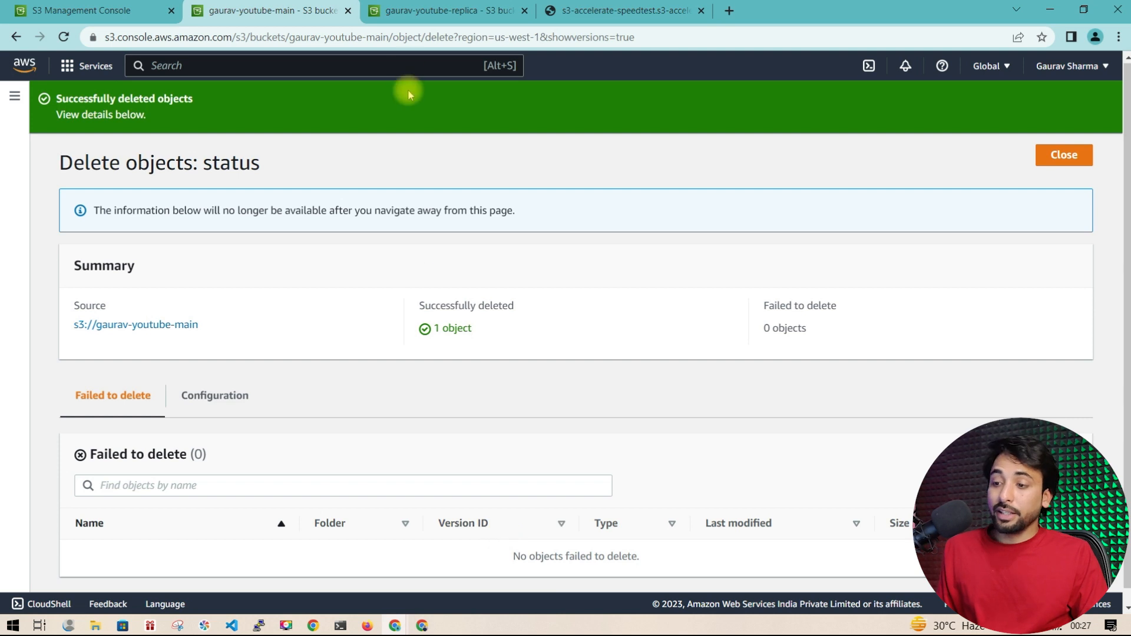
# Step: Reload the replica bucket's objects, then close the deletion status in gaurav-youtube-main and hide its object versions
pyautogui.click(406, 10)
pyautogui.click(270, 323)
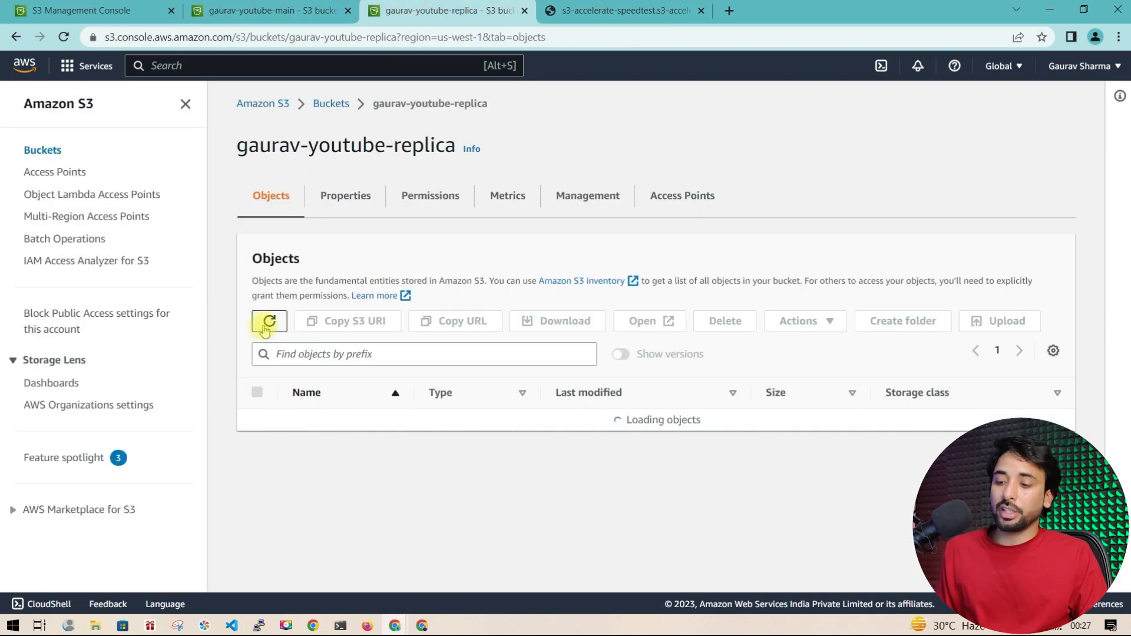
pyautogui.click(274, 11)
pyautogui.scroll(-1, 263, 501)
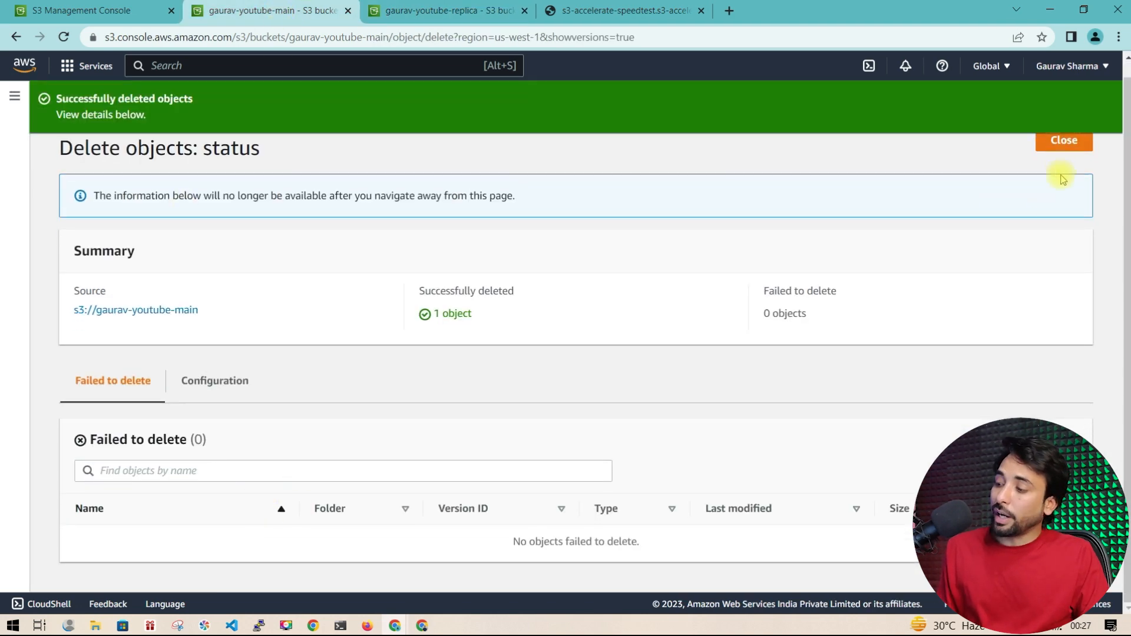
pyautogui.click(1054, 151)
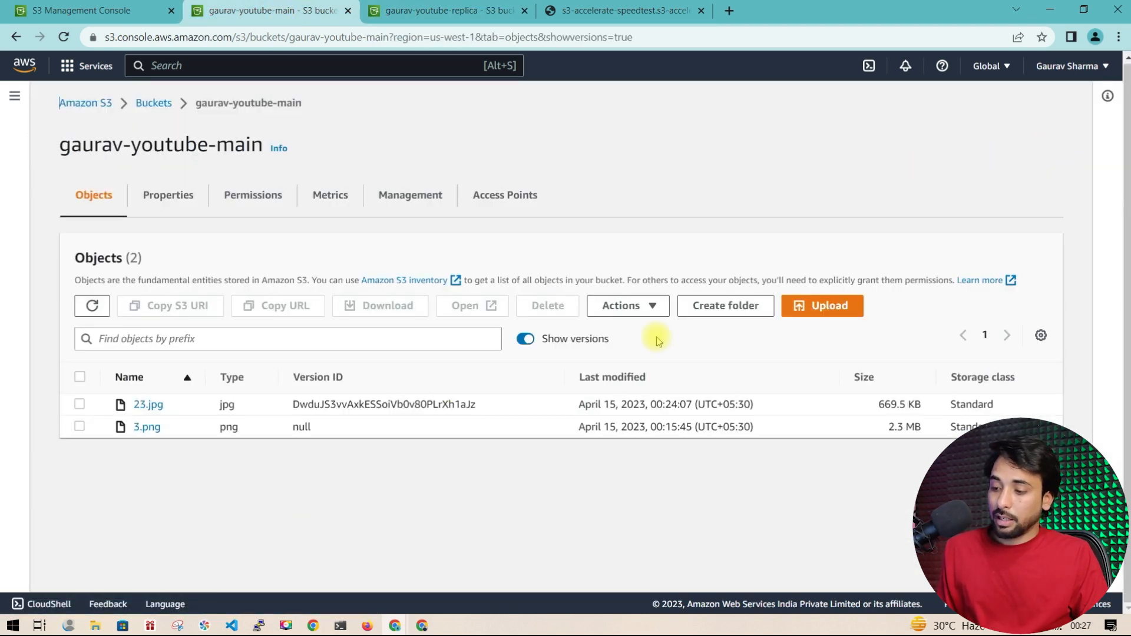
pyautogui.click(525, 340)
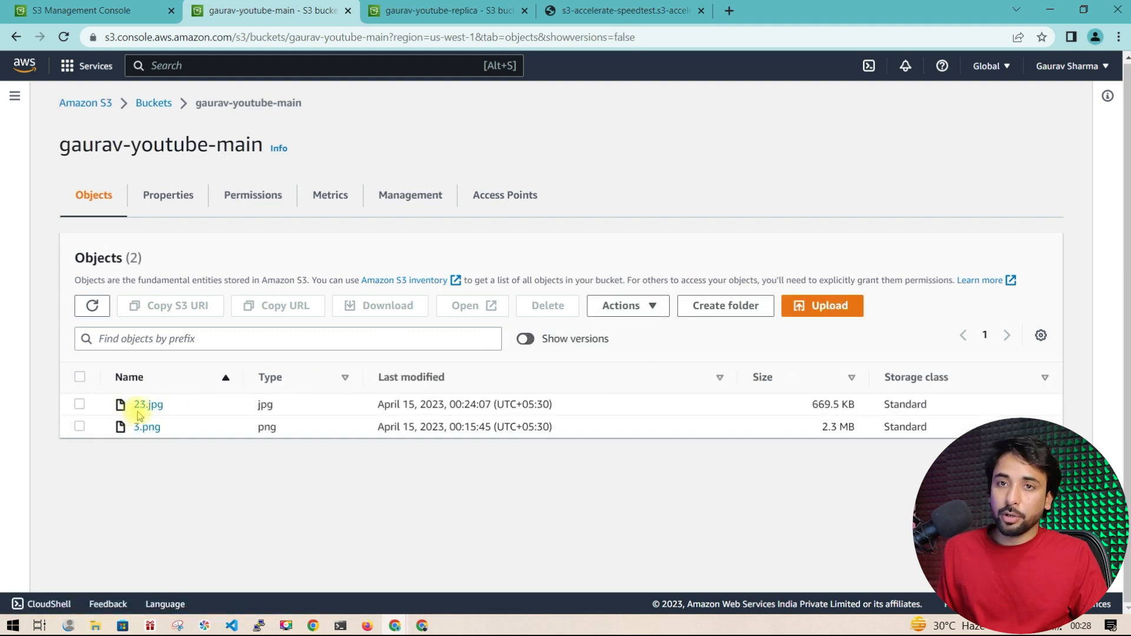
# Step: Delete 23.jpg from the gaurav-youtube-main bucket, entering "delete" as the confirmation text
pyautogui.click(79, 405)
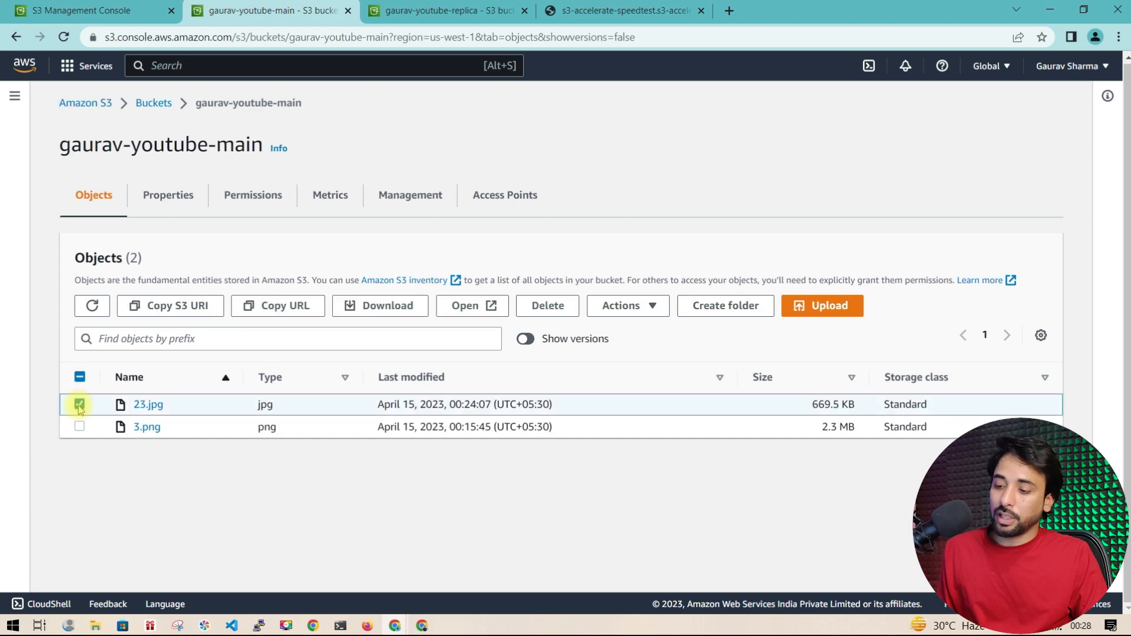
pyautogui.click(557, 306)
pyautogui.scroll(-1, 139, 496)
pyautogui.click(101, 512)
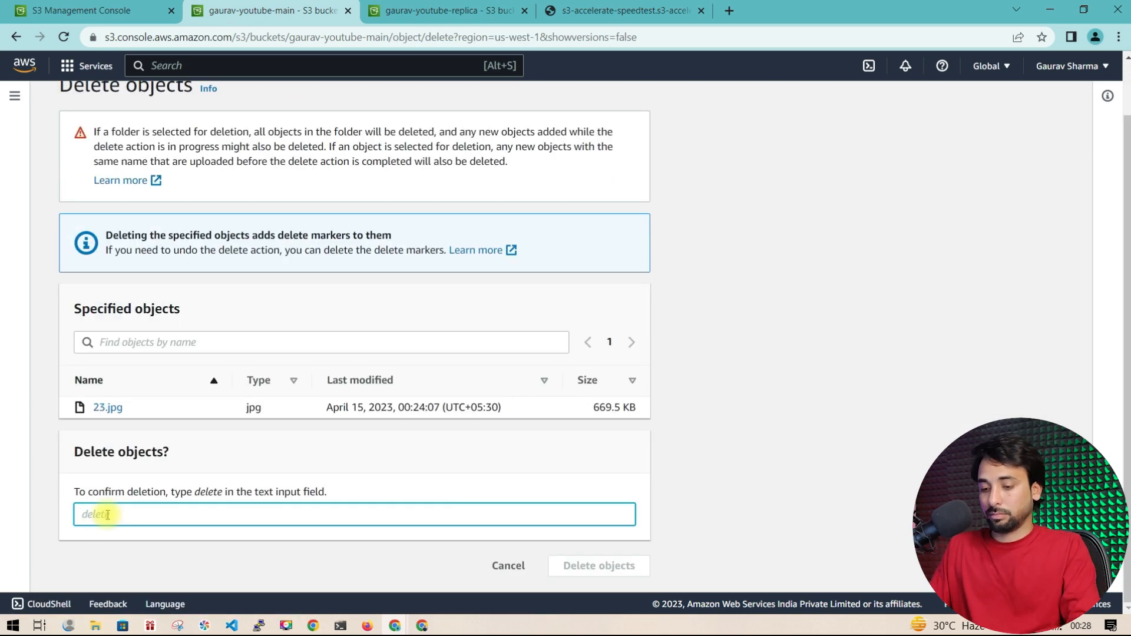
pyautogui.write('delete')
pyautogui.click(581, 566)
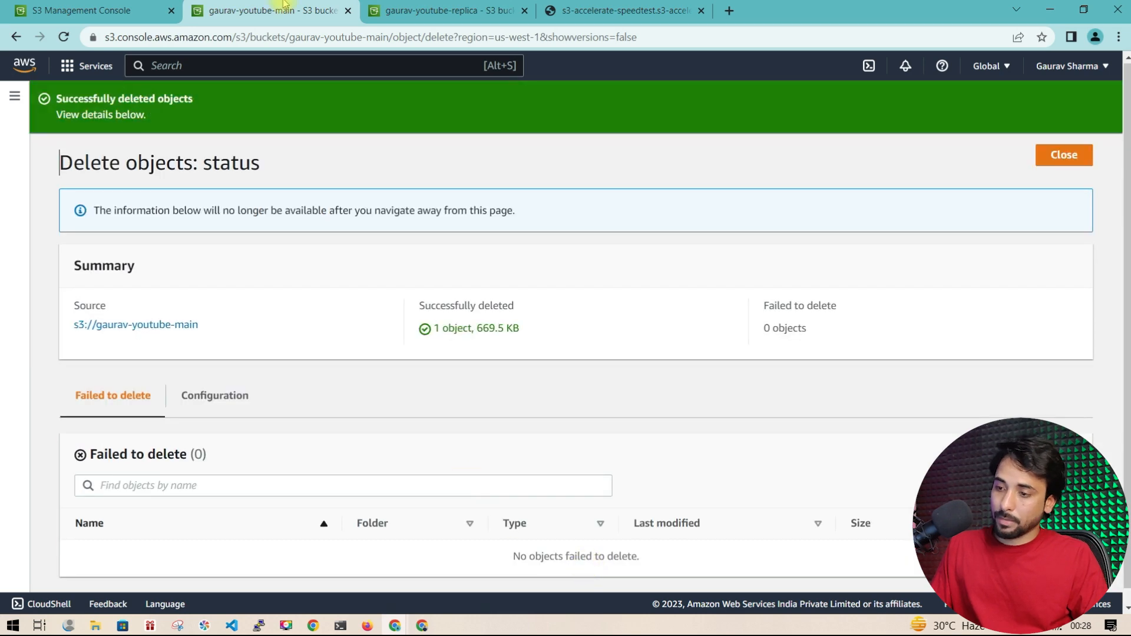
# Step: Reload the gaurav-youtube-replica object list repeatedly to check whether the deletion of 23.jpg has been replicated
pyautogui.click(406, 18)
pyautogui.click(268, 323)
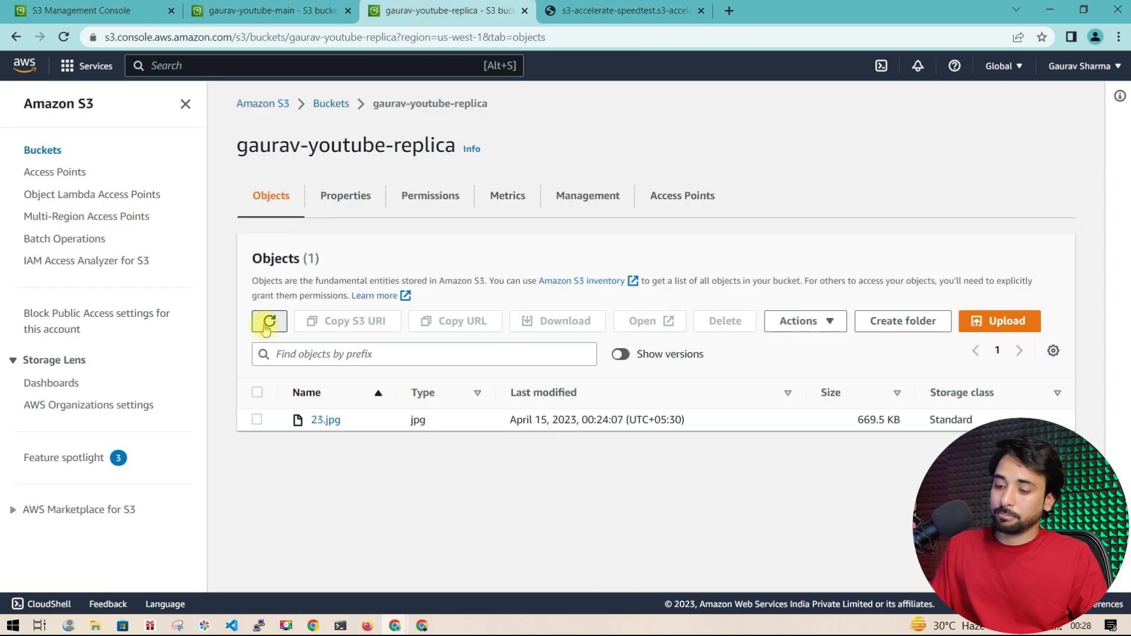
pyautogui.click(268, 323)
pyautogui.click(268, 323)
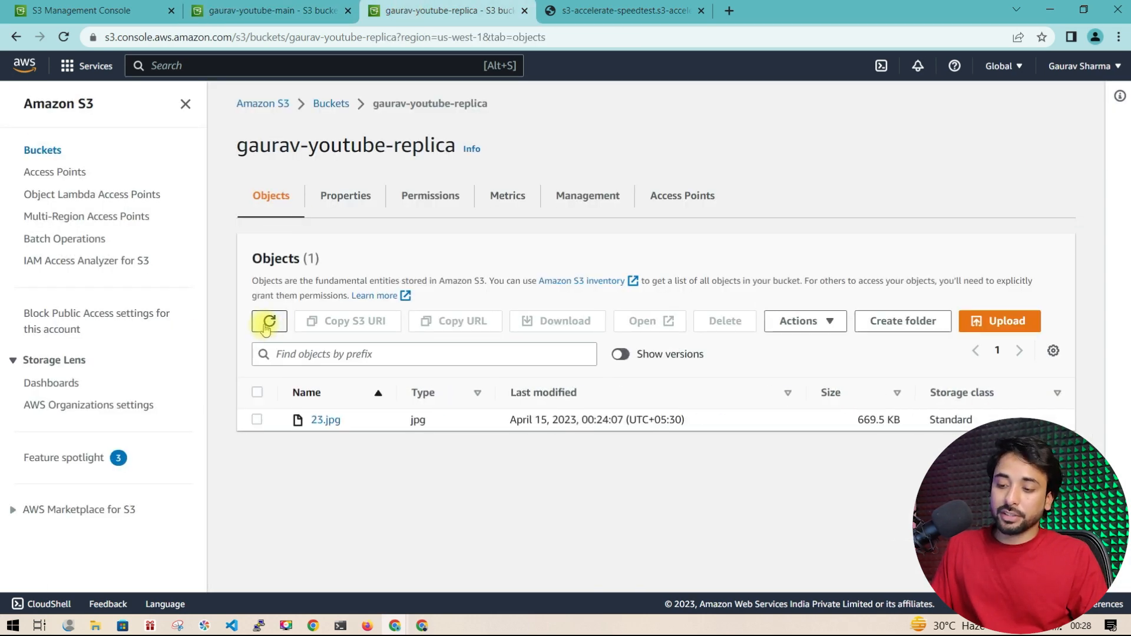
pyautogui.click(268, 323)
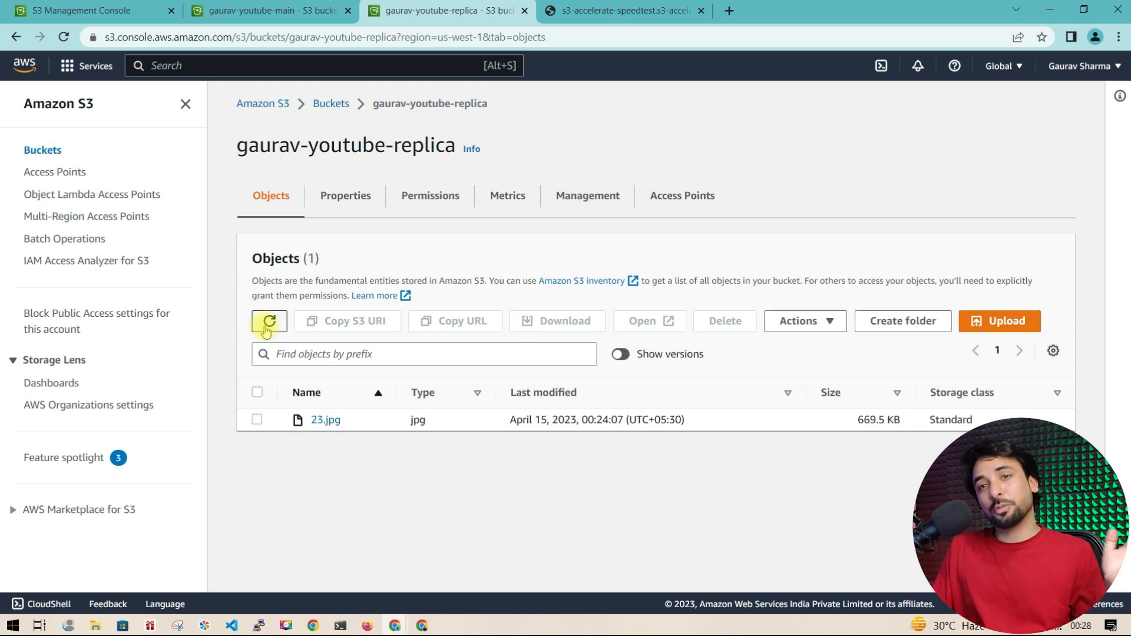
pyautogui.click(275, 318)
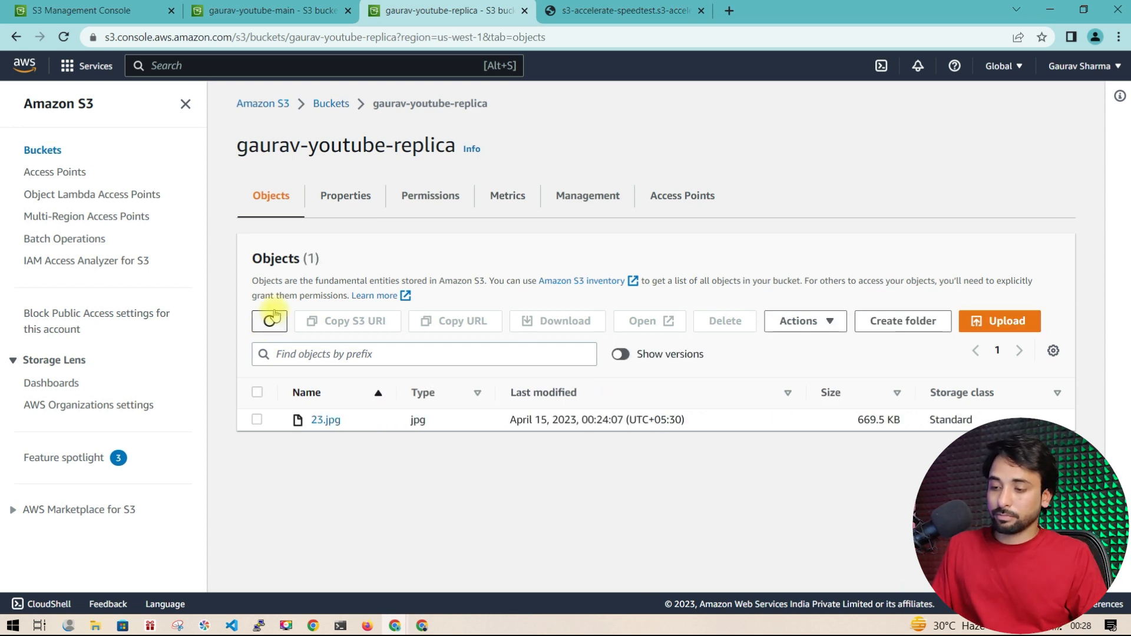
# Step: Close the deletion status in gaurav-youtube-main, then reload the replica bucket and show versions to inspect 23.jpg's entries
pyautogui.click(276, 11)
pyautogui.click(1063, 156)
pyautogui.click(439, 12)
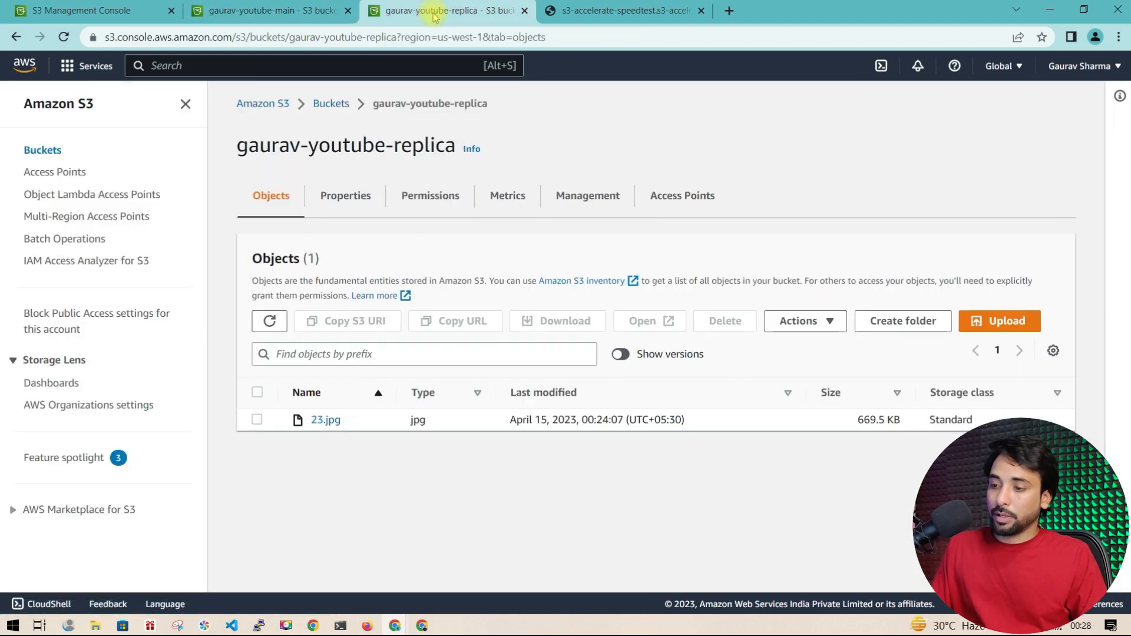
pyautogui.click(268, 322)
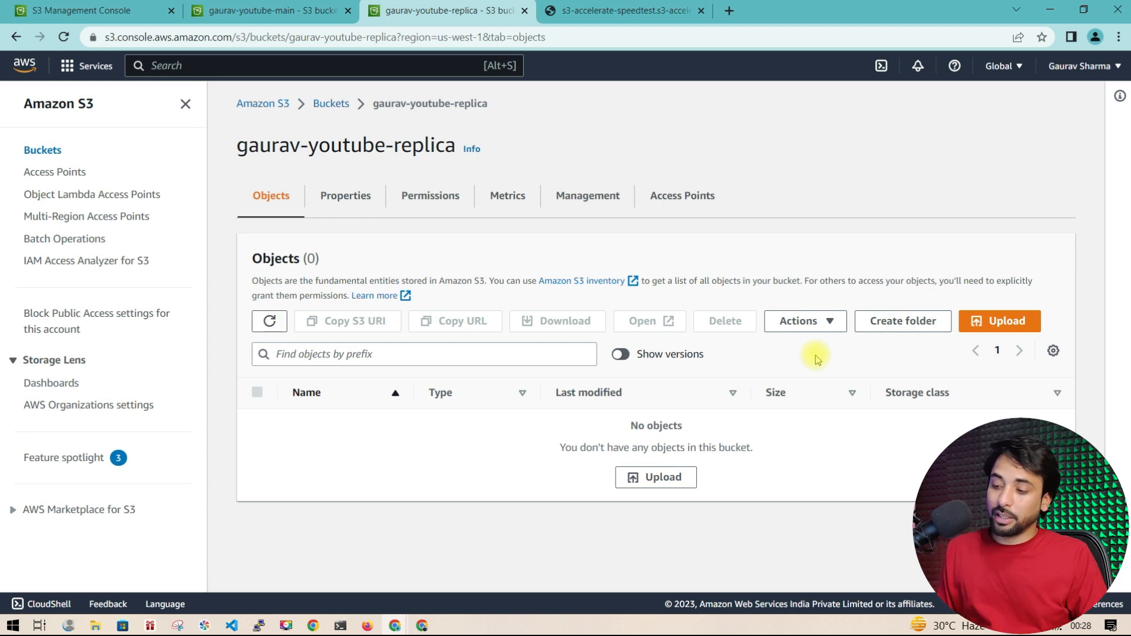
pyautogui.click(626, 356)
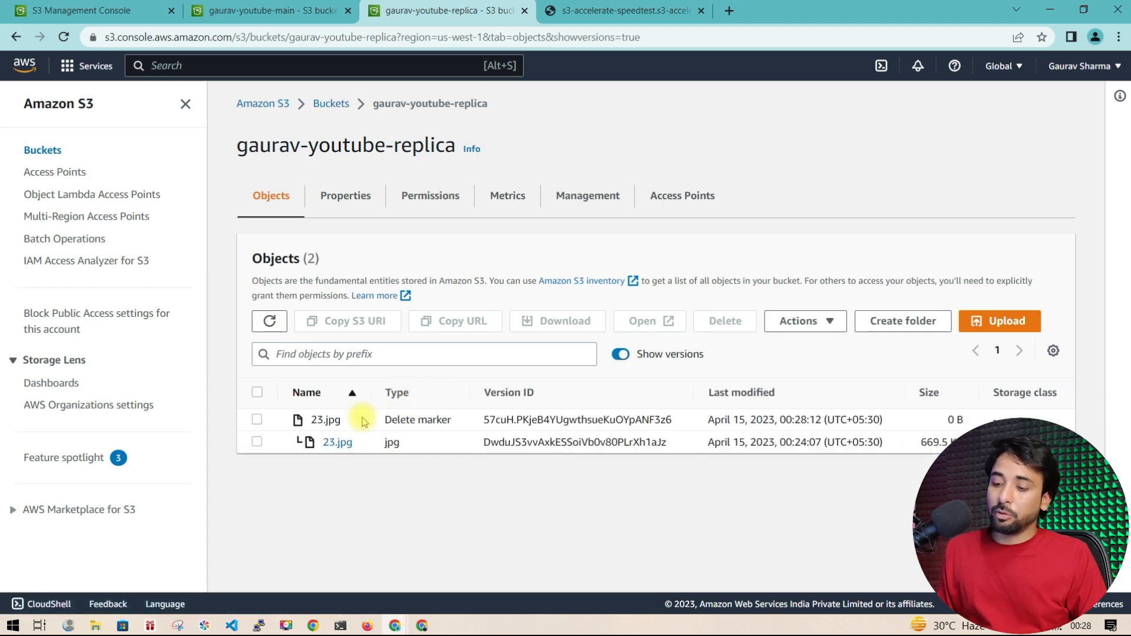